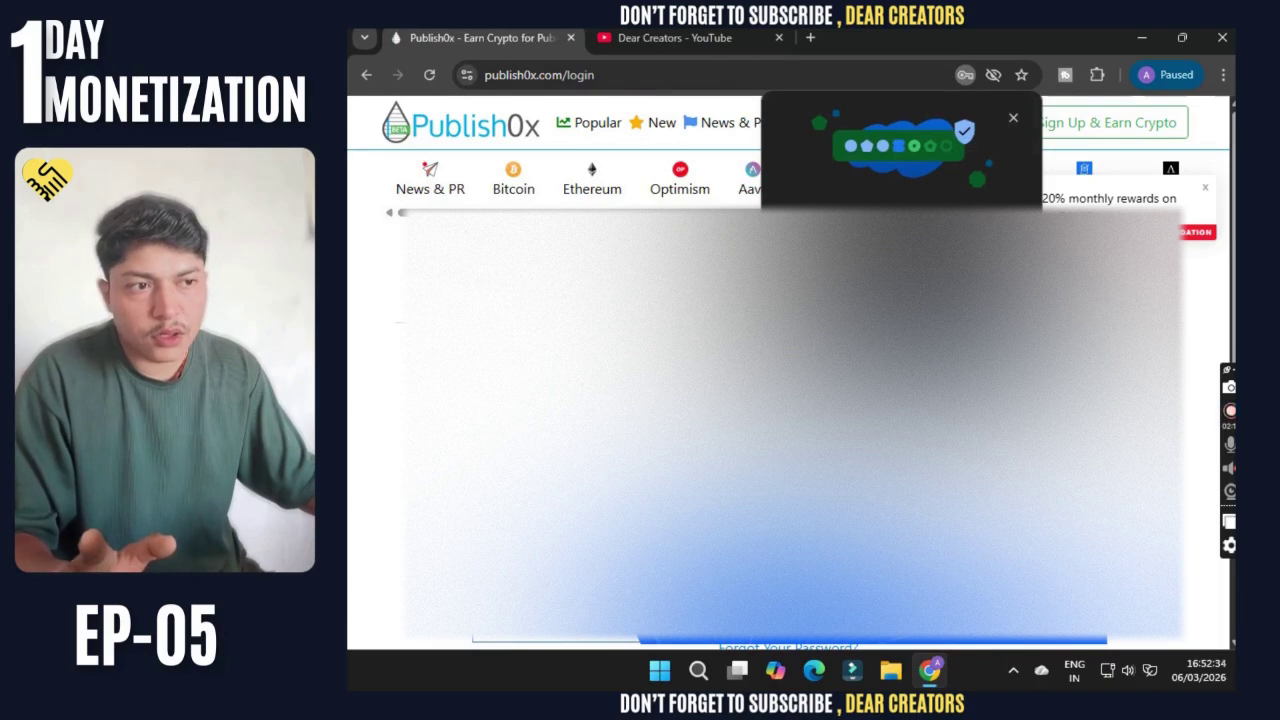
Step: Log in to Publish0x with the autofilled saved email and password
key("Escape")
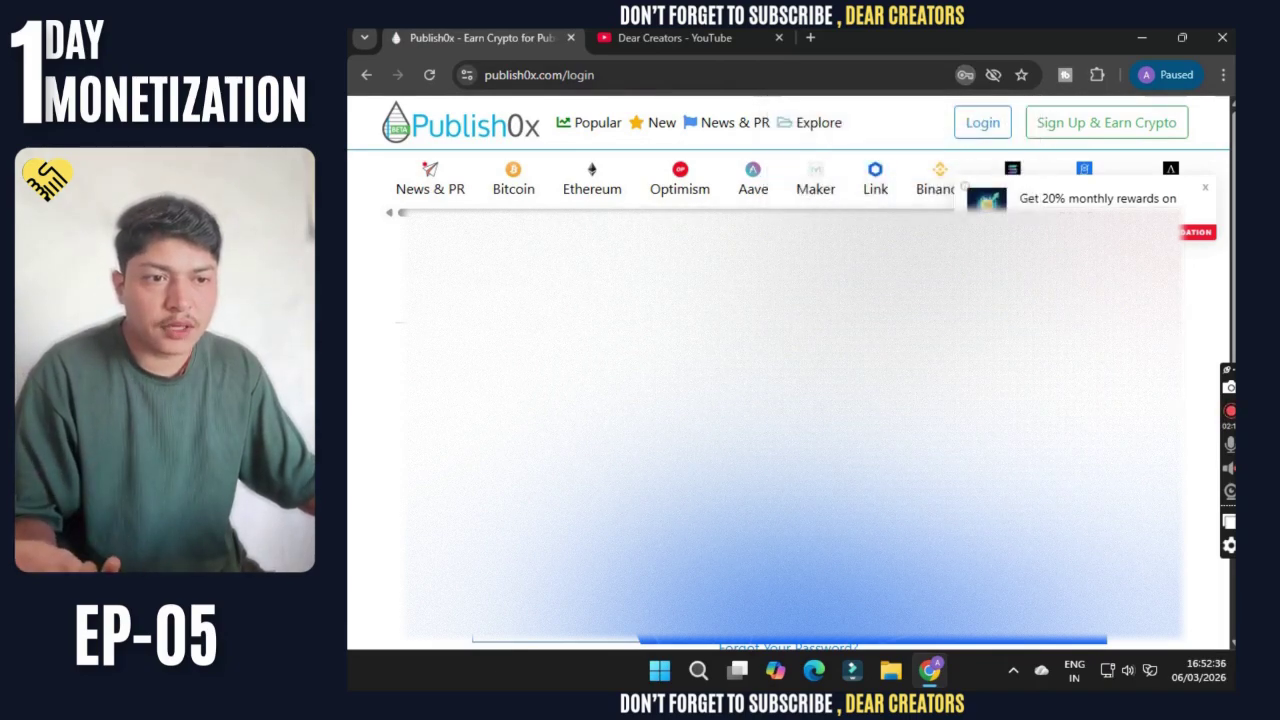
scroll(790, 400, "down", 2)
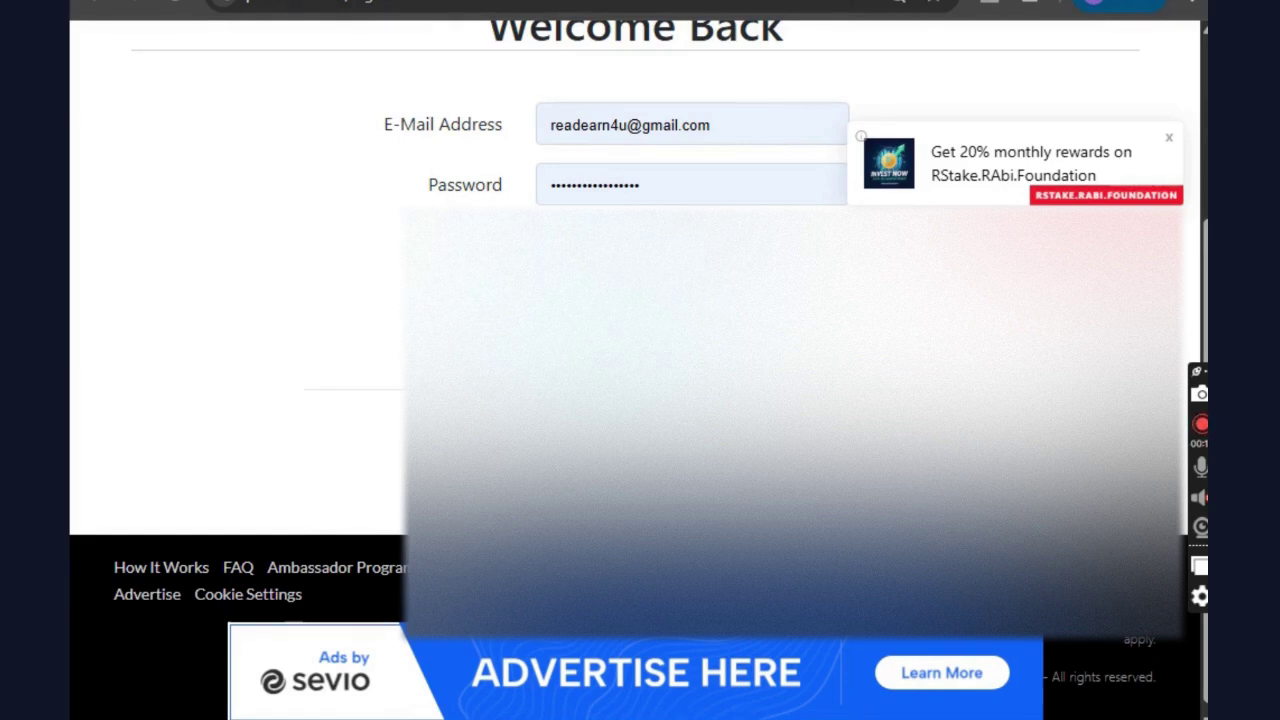
key("Return")
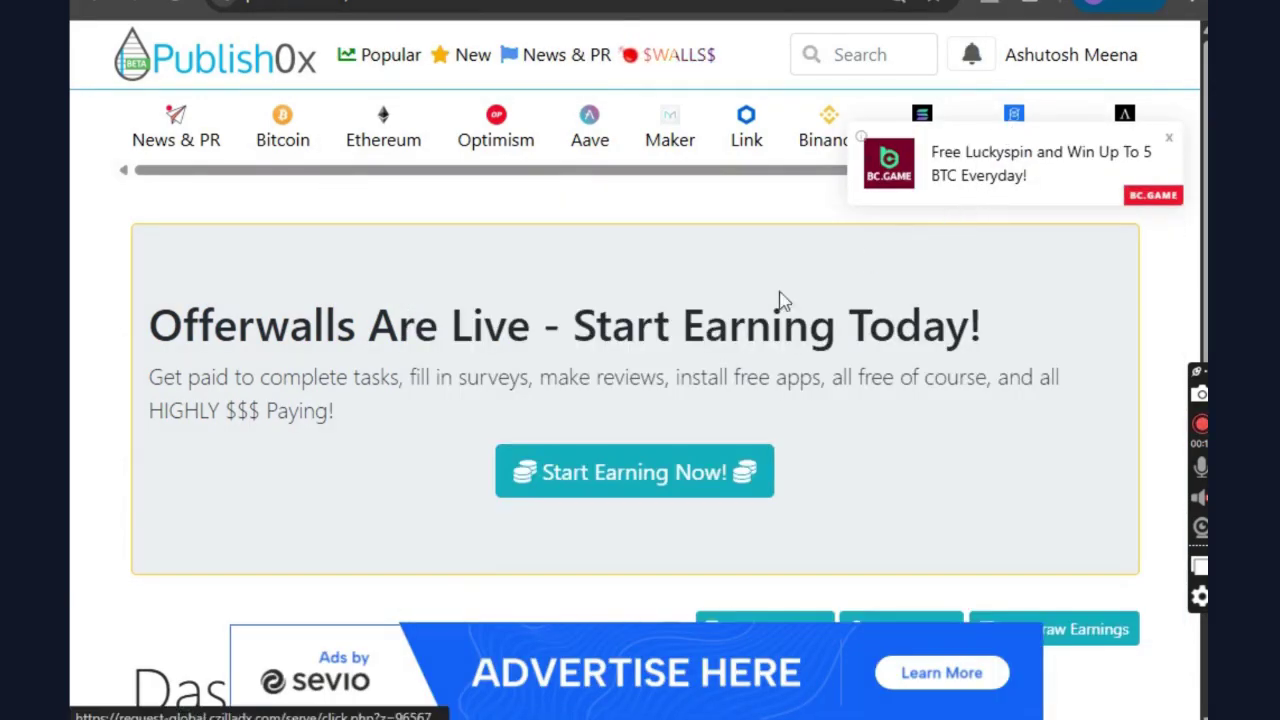
Step: Confirm via Become an author that the application shows 'Your Application is Pending', then return to the dashboard
left_click(1166, 146)
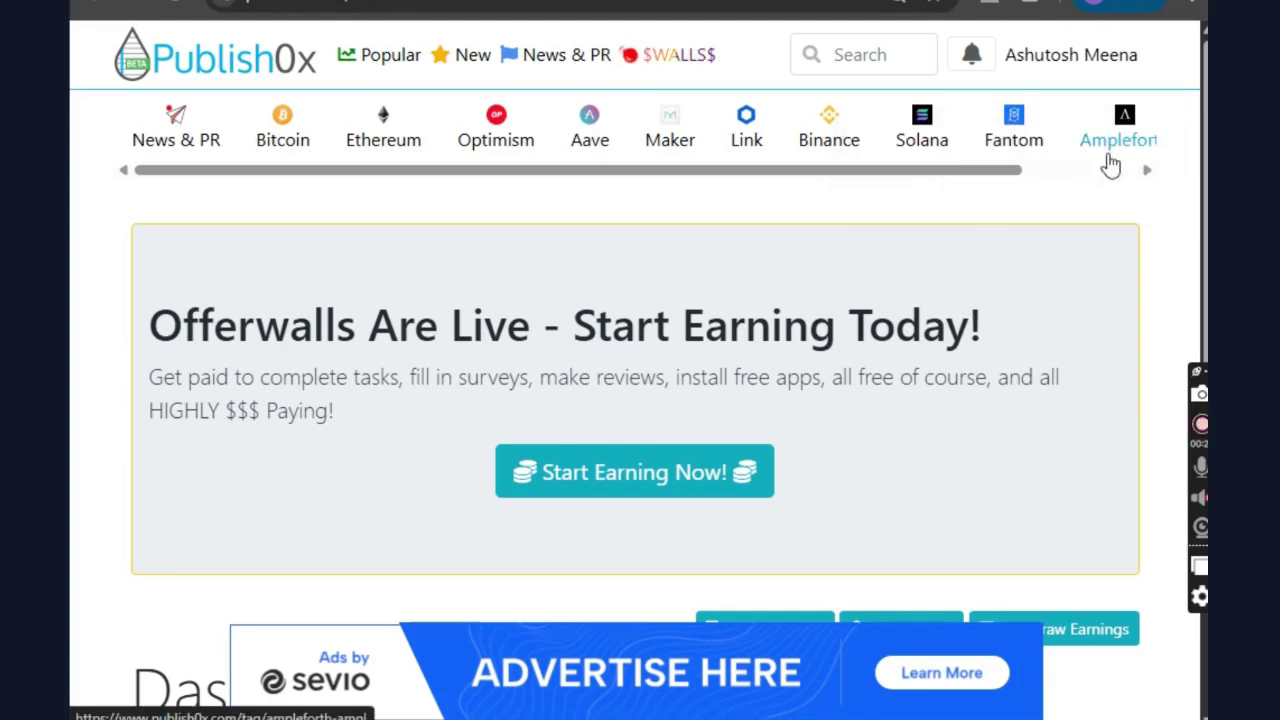
left_click(1034, 60)
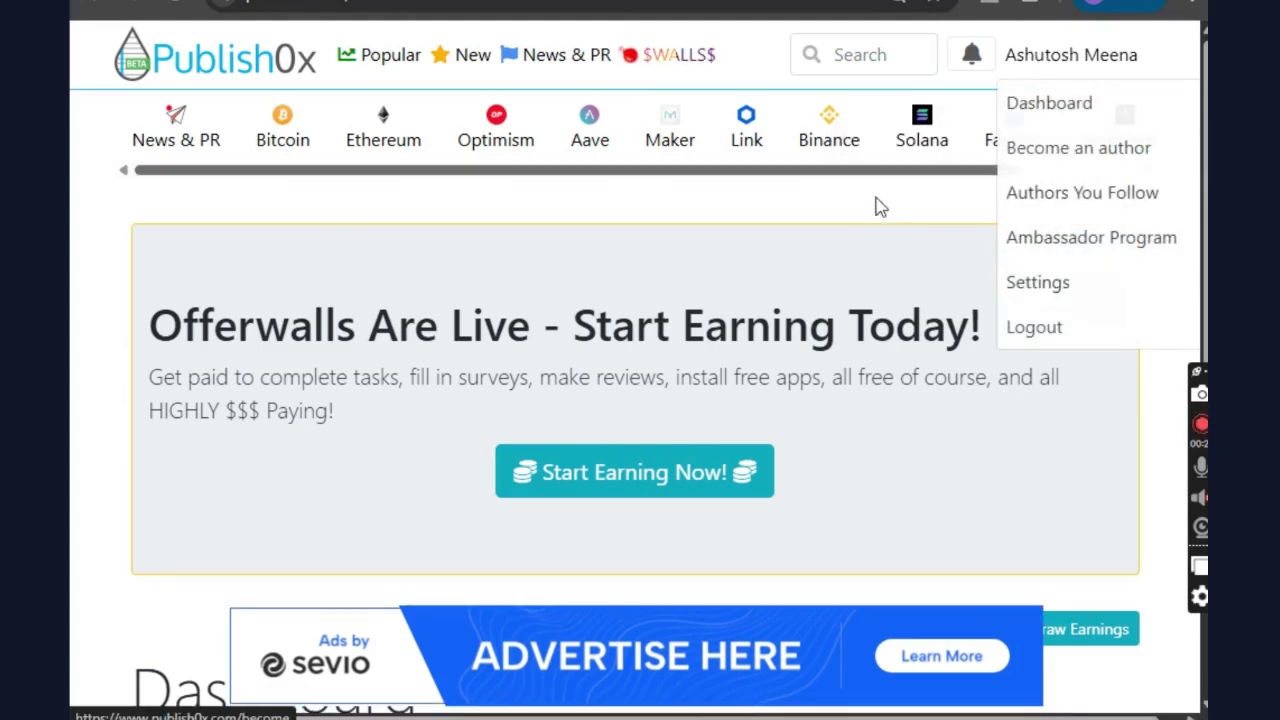
left_click(791, 233)
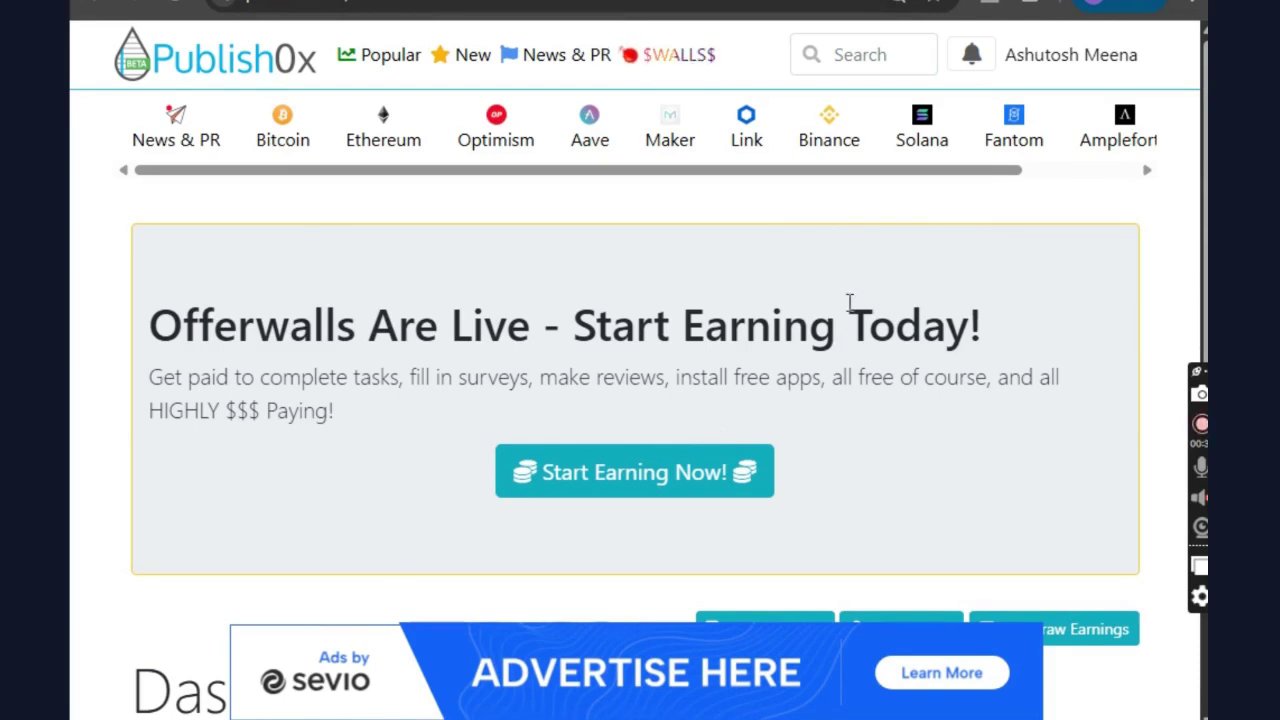
mouse_move(1055, 65)
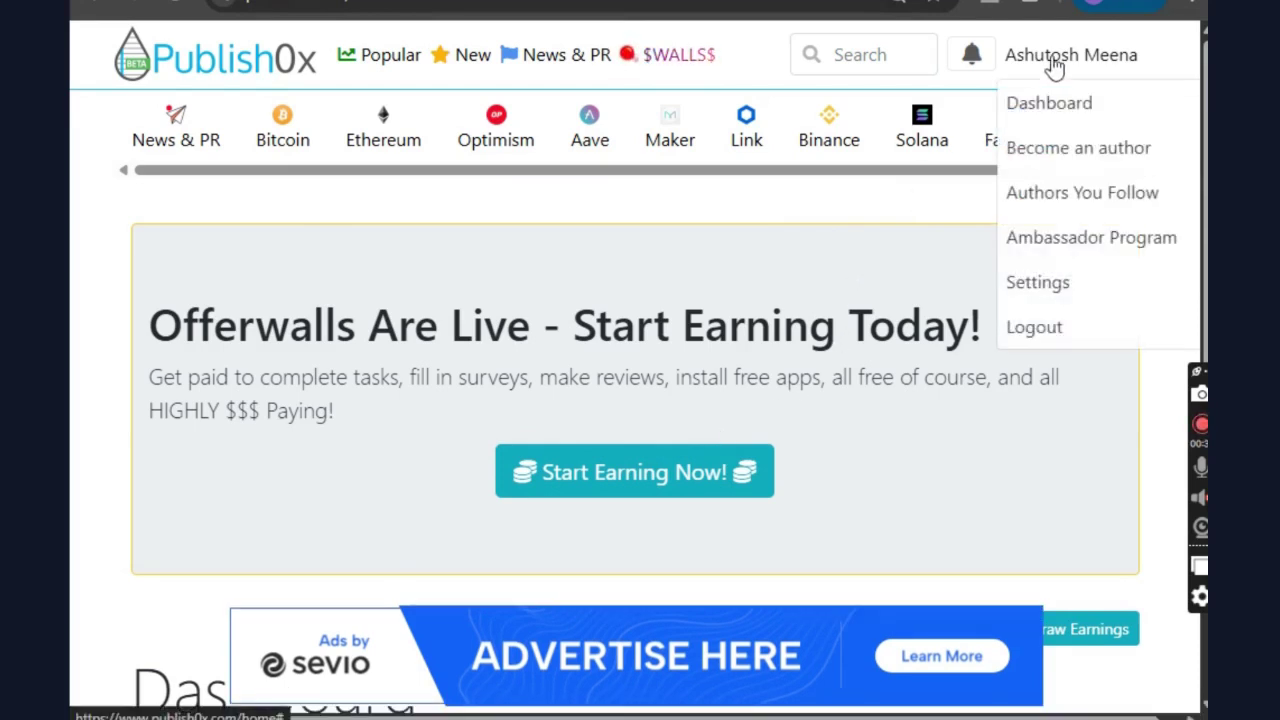
left_click(1061, 155)
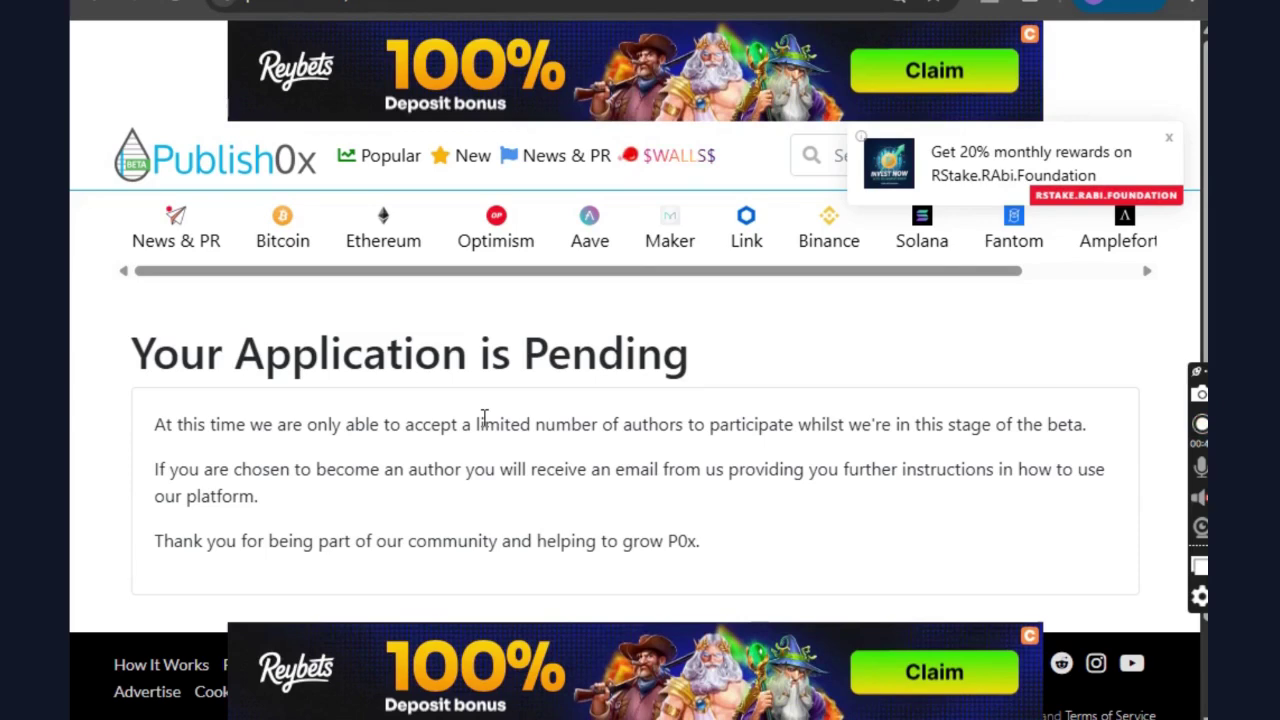
left_click(104, 12)
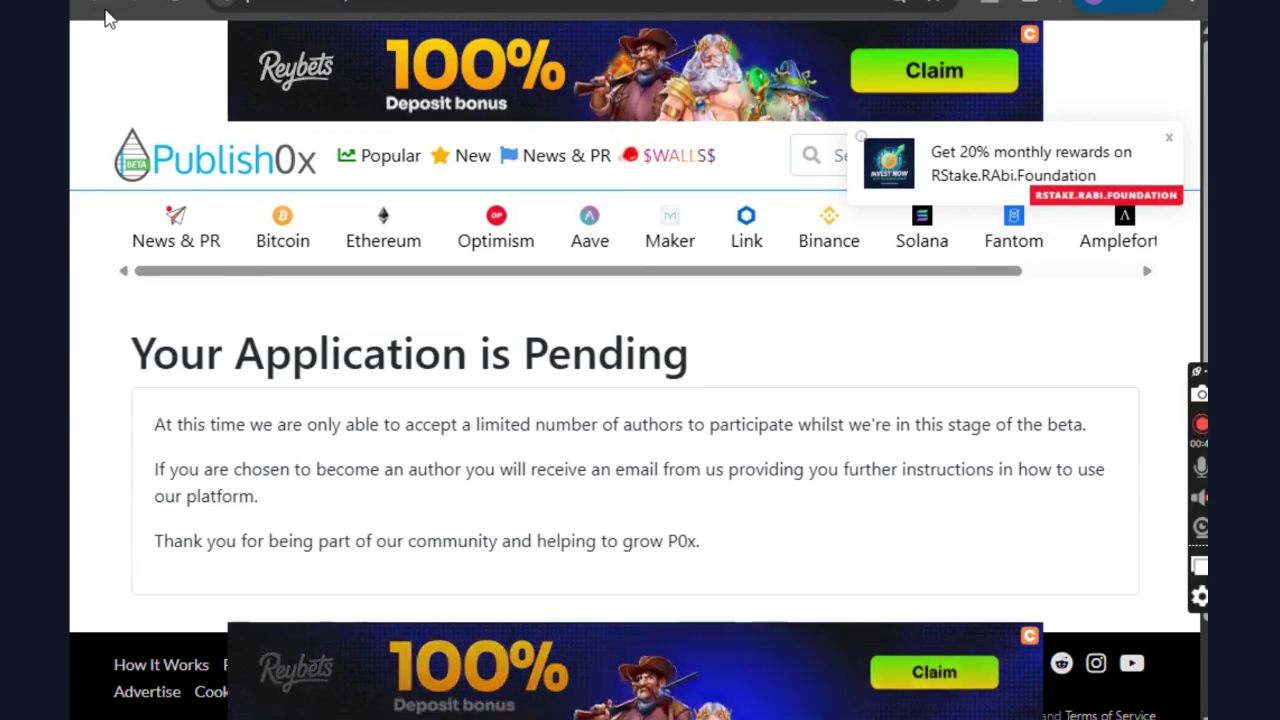
left_click(1000, 56)
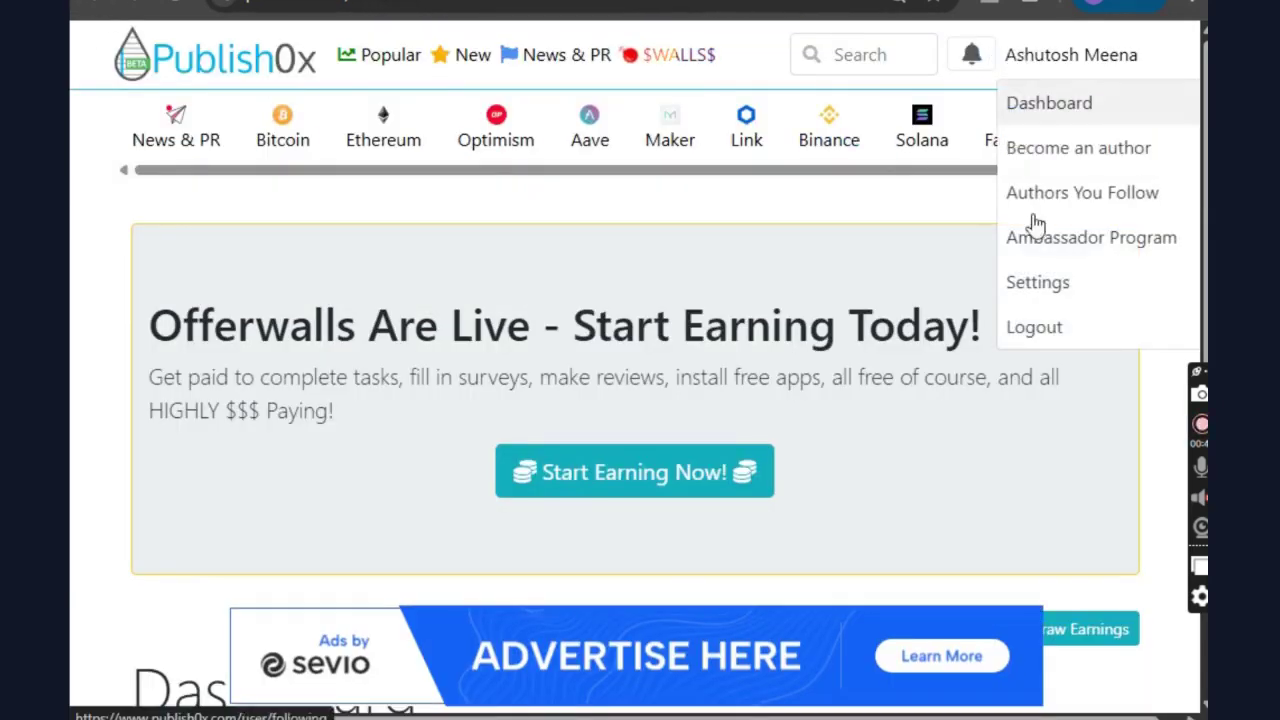
Step: Log out and fill the login form with another saved account, closing the rewards ad
left_click(1049, 327)
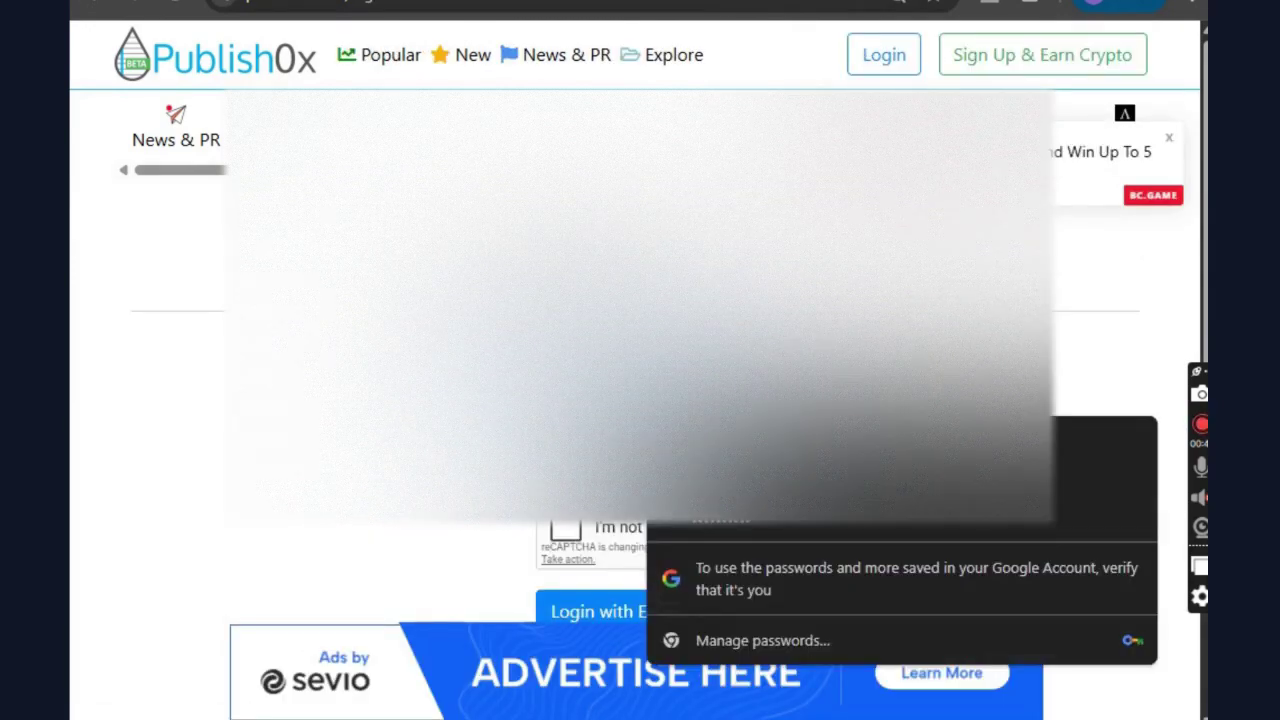
left_click(708, 518)
left_click(565, 530)
left_click(655, 612)
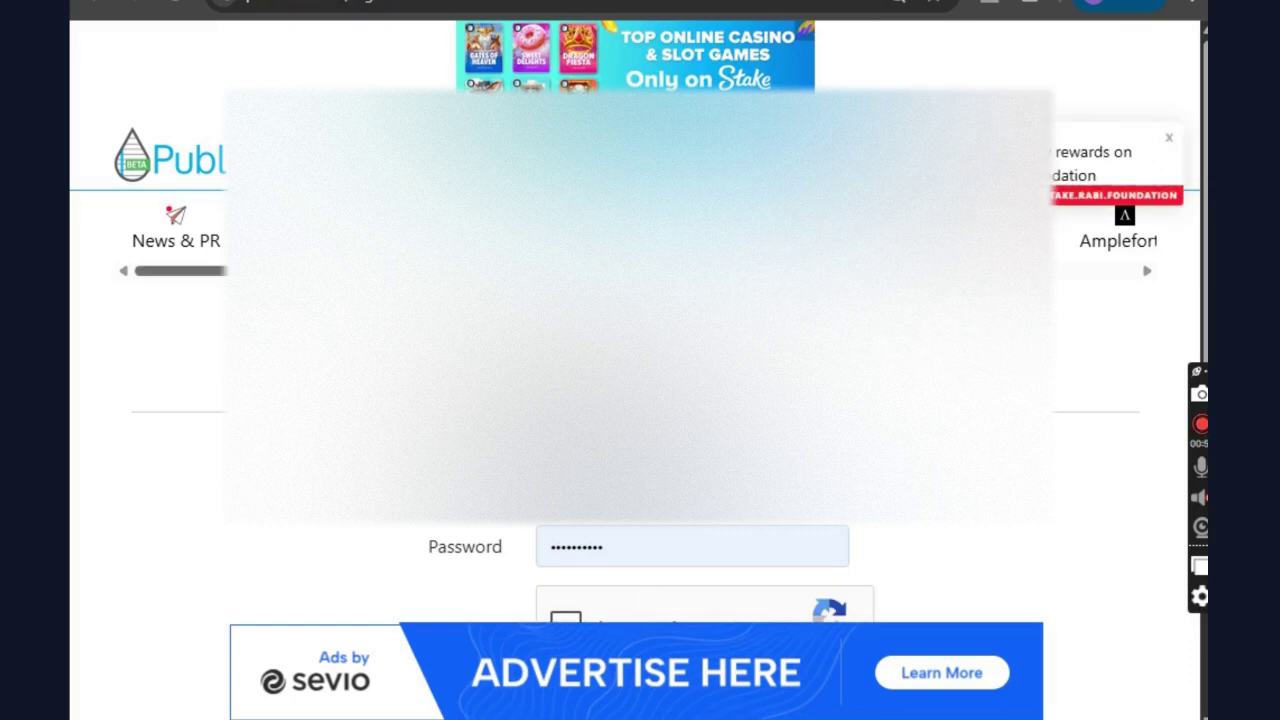
left_click(1167, 139)
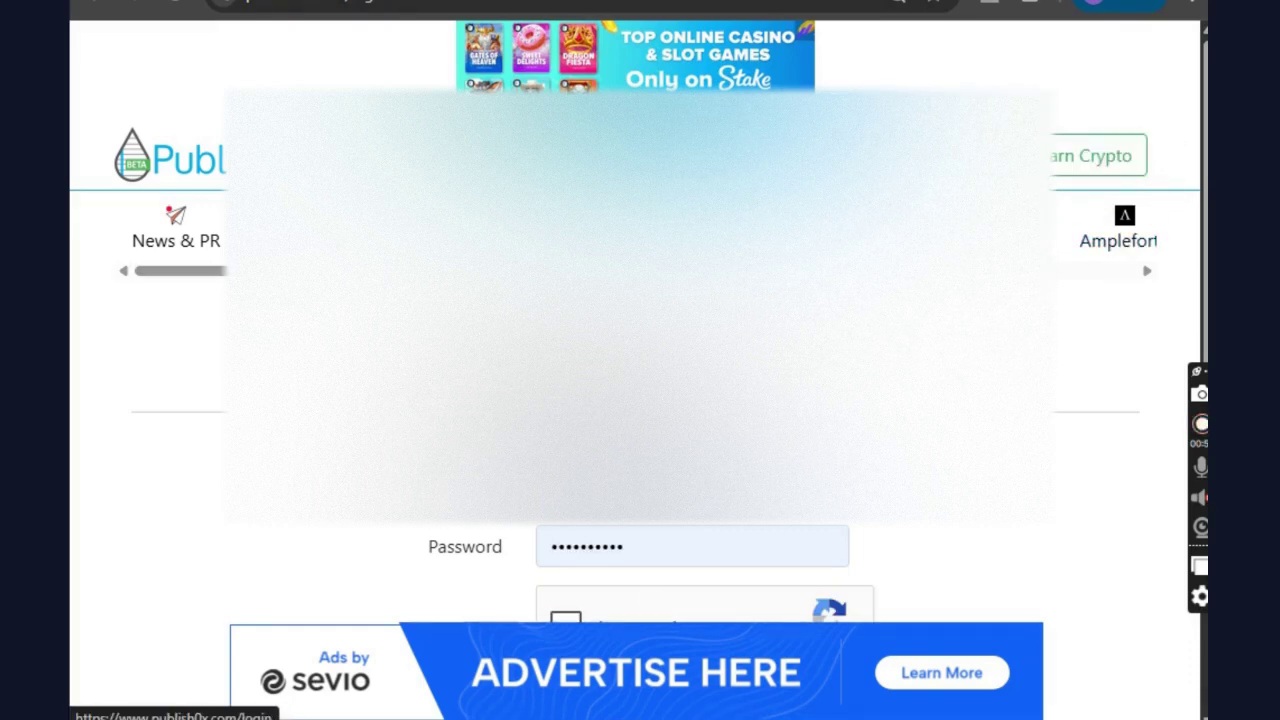
Step: Solve the I'm not a robot image challenge by selecting five matching tiles and verifying
scroll(640, 400, "down", 1)
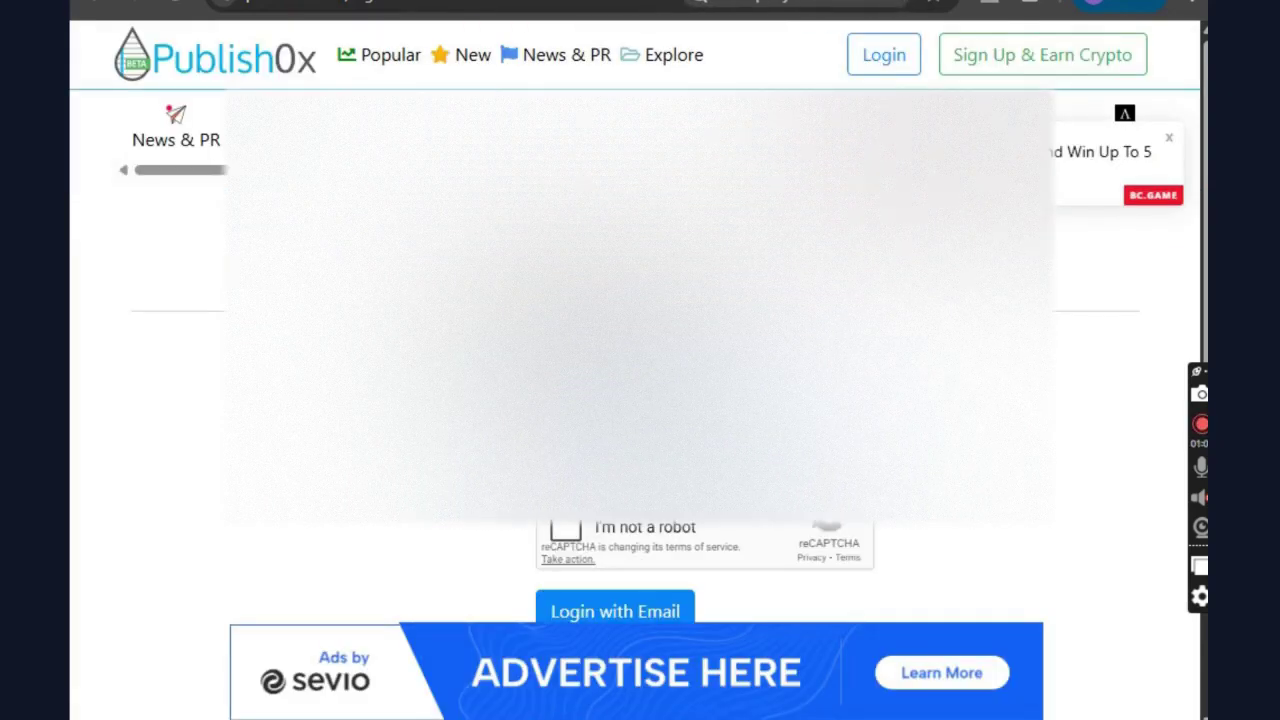
left_click(566, 530)
scroll(629, 523, "down", 2)
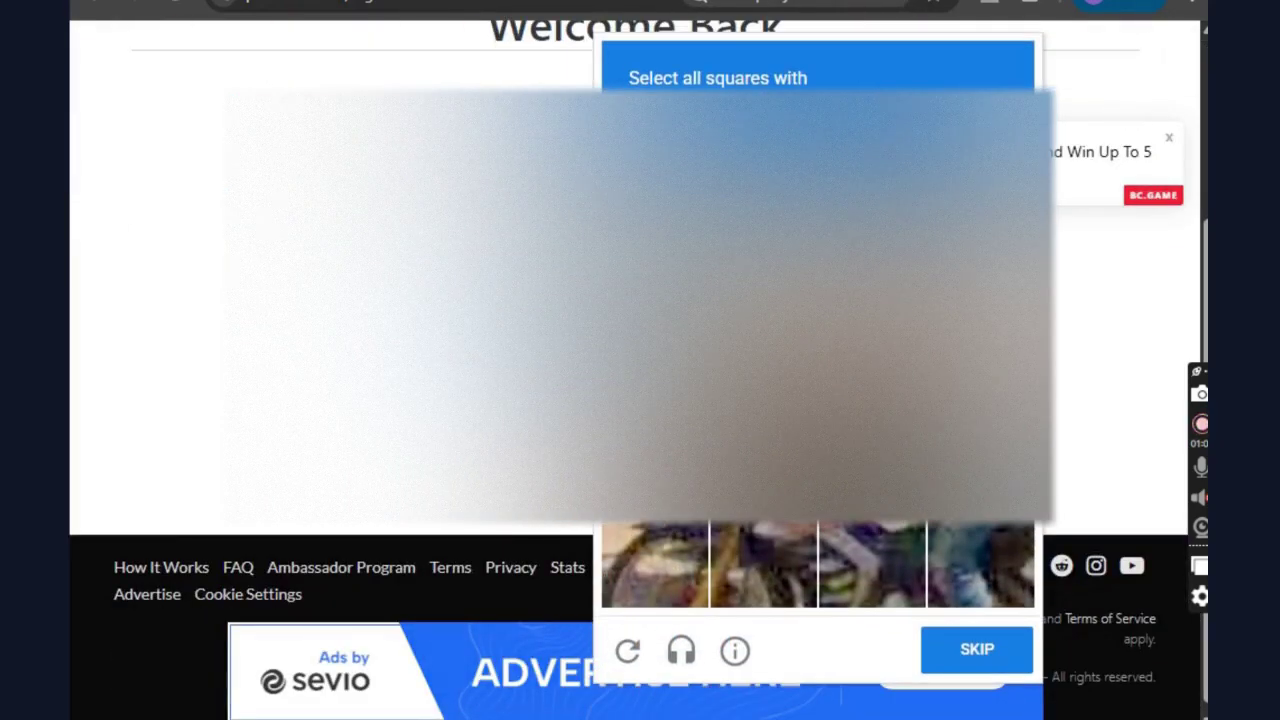
left_click(790, 394)
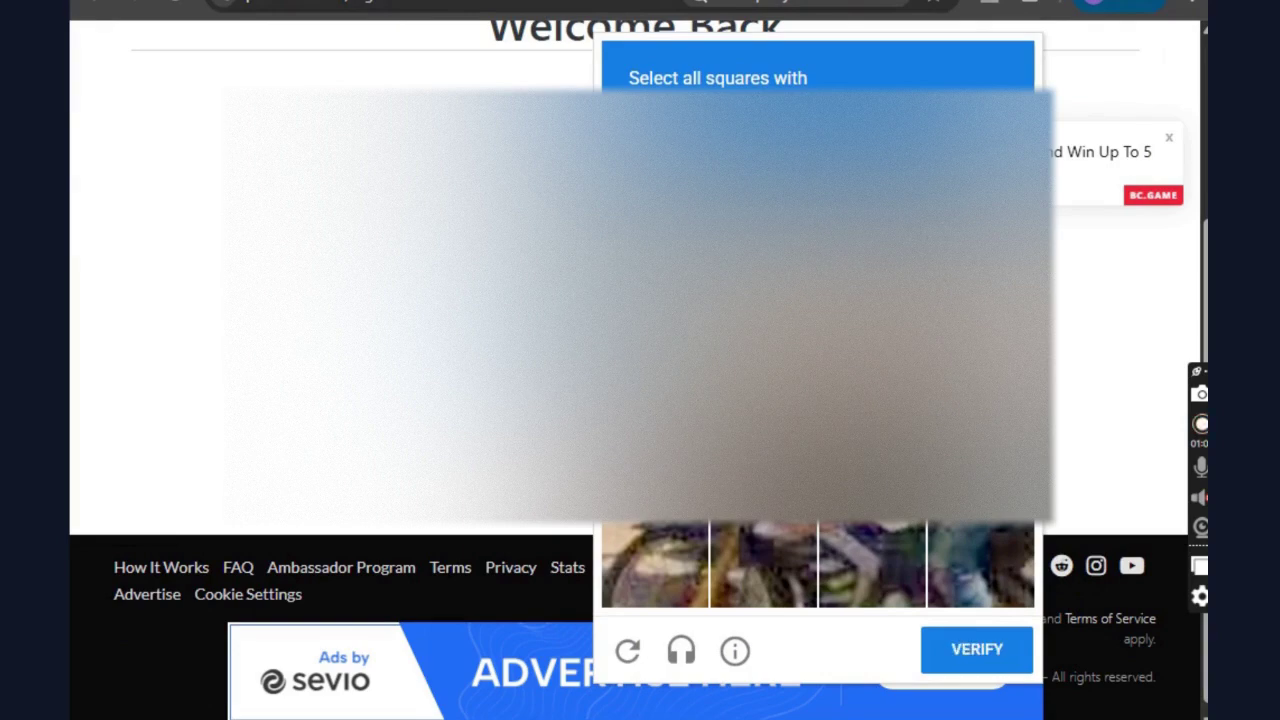
left_click(655, 545)
left_click(752, 556)
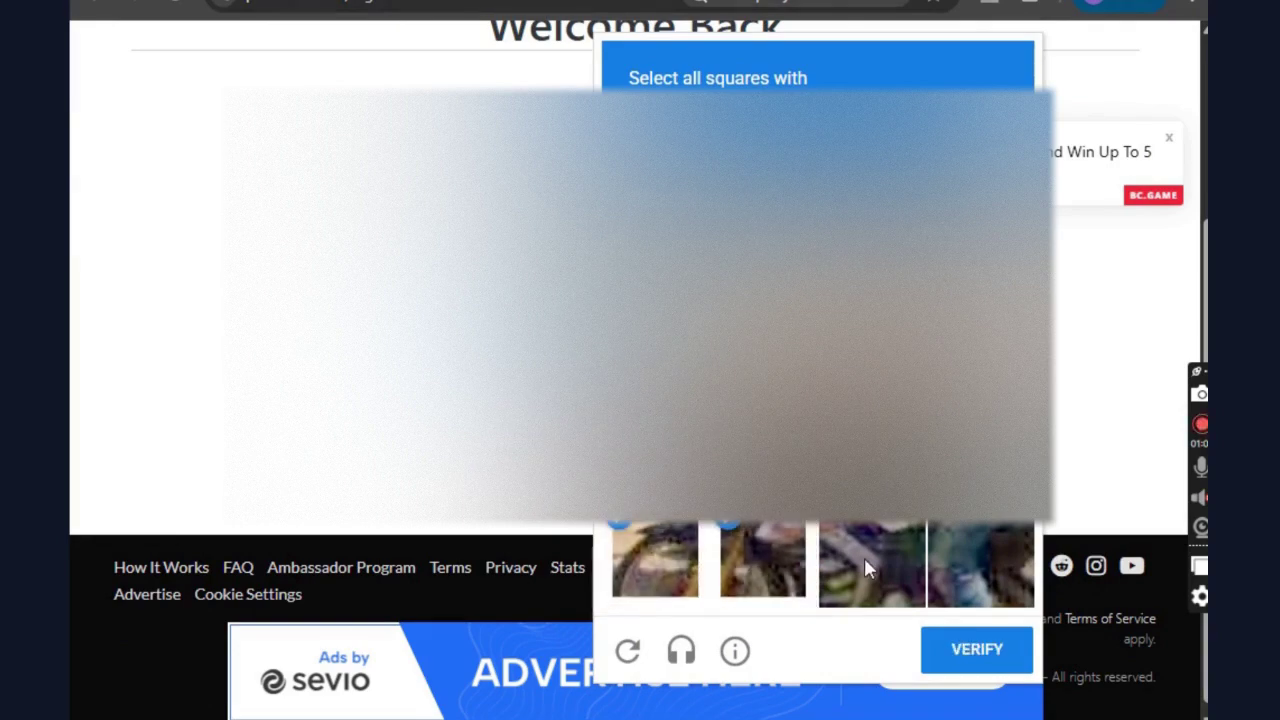
left_click(864, 557)
left_click(970, 530)
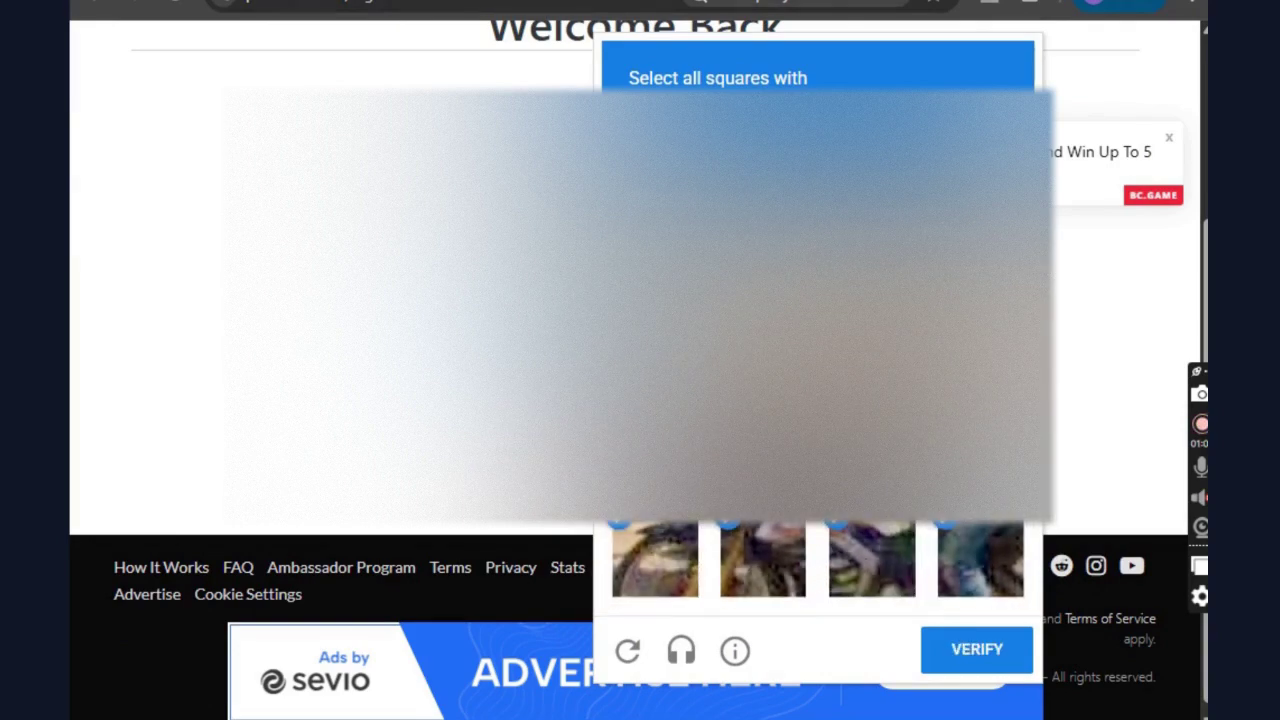
left_click(985, 658)
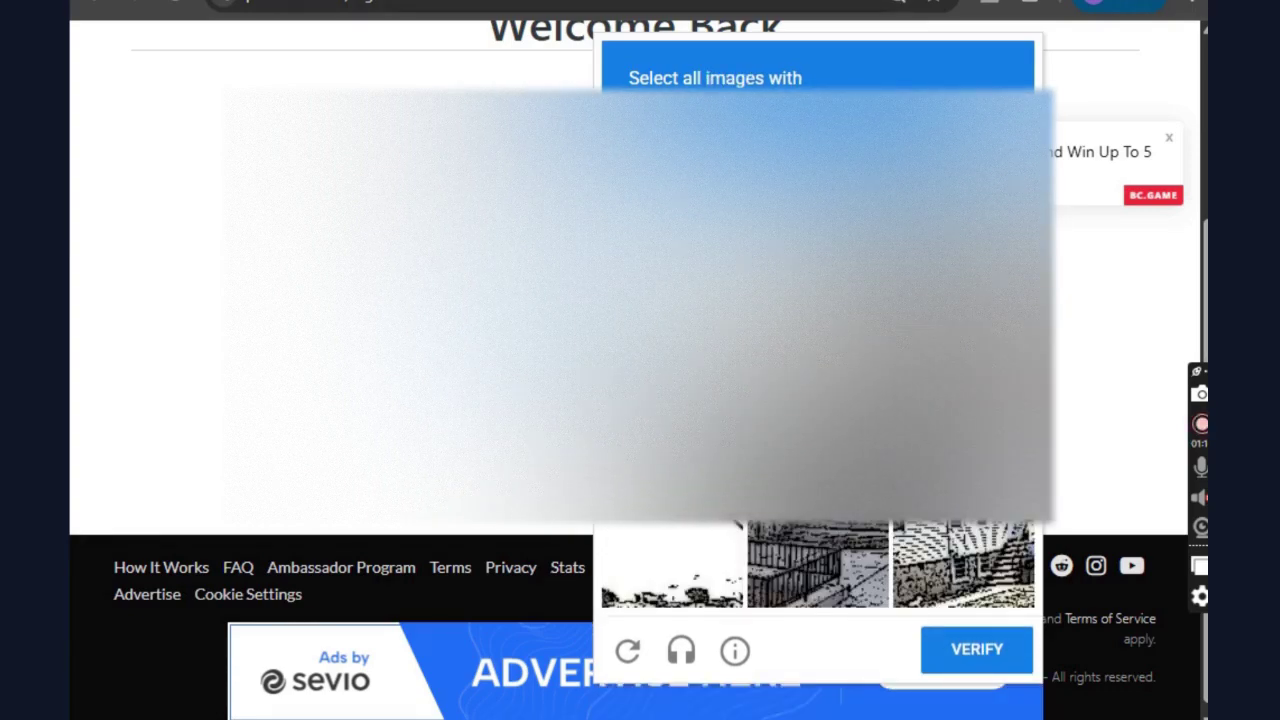
scroll(708, 500, "up", 3)
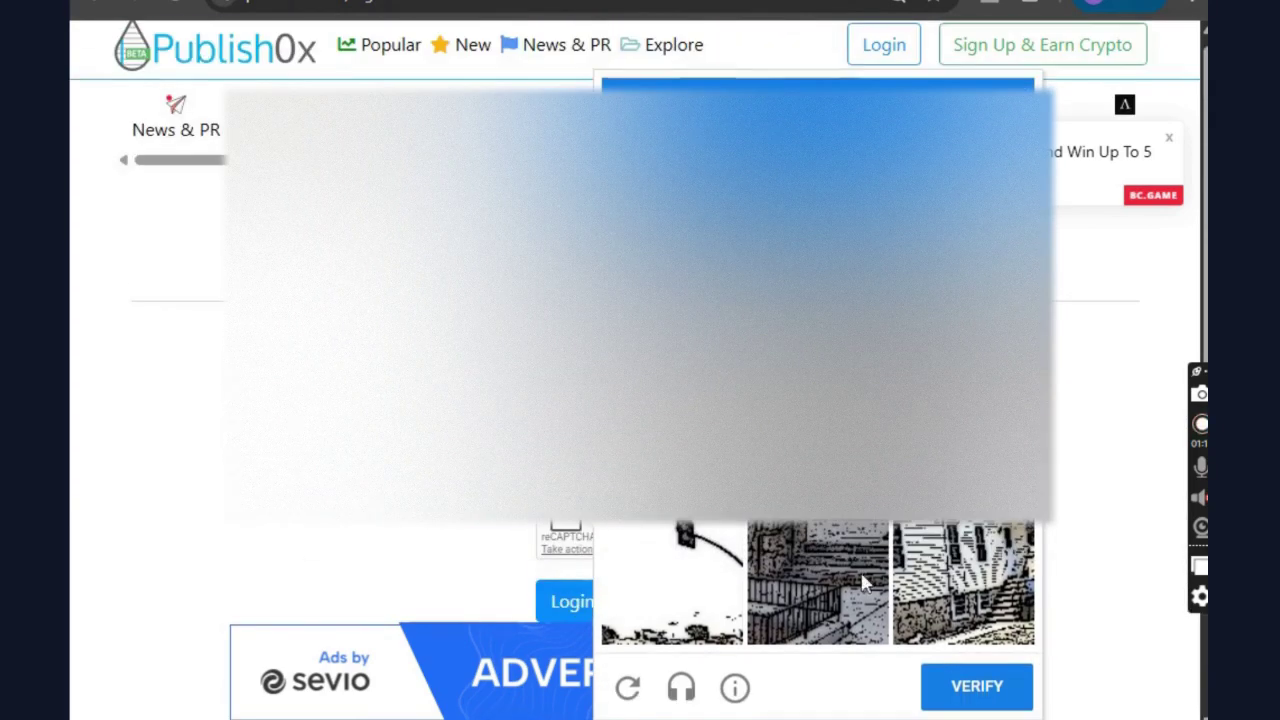
left_click(948, 686)
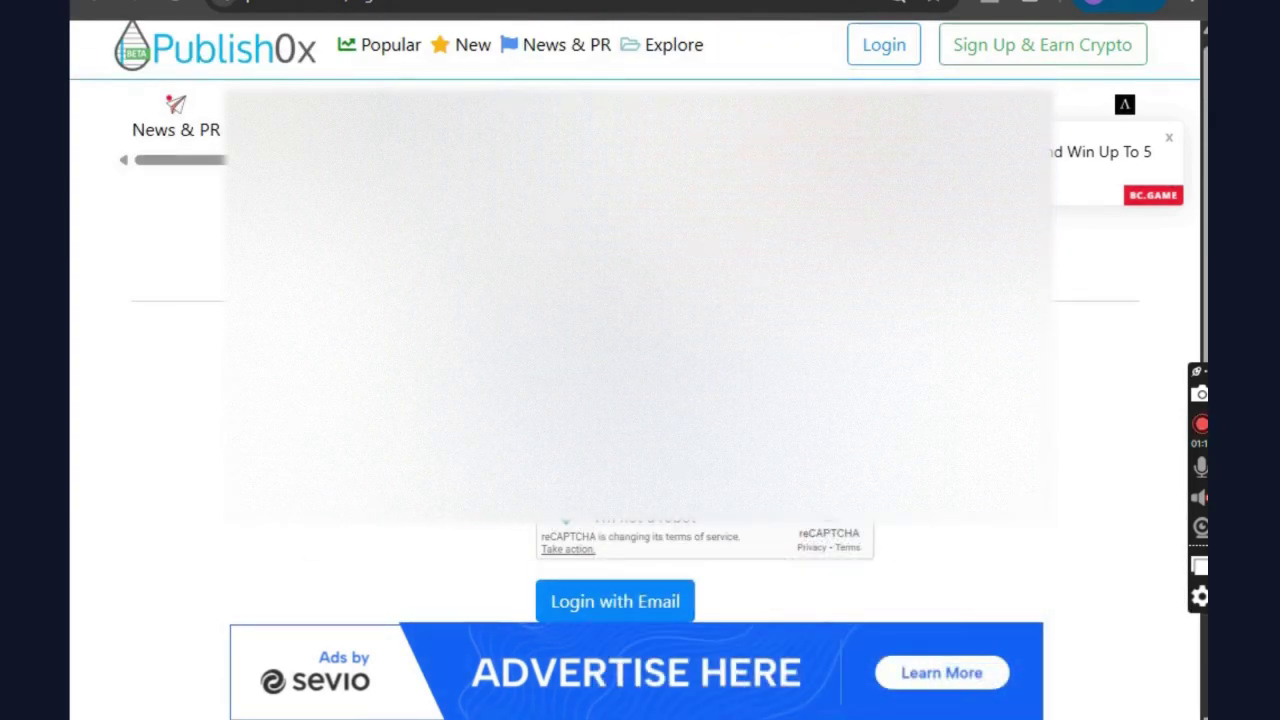
Step: Log in with the filled email account and reach the Display Name field on the welcome page
left_click(657, 603)
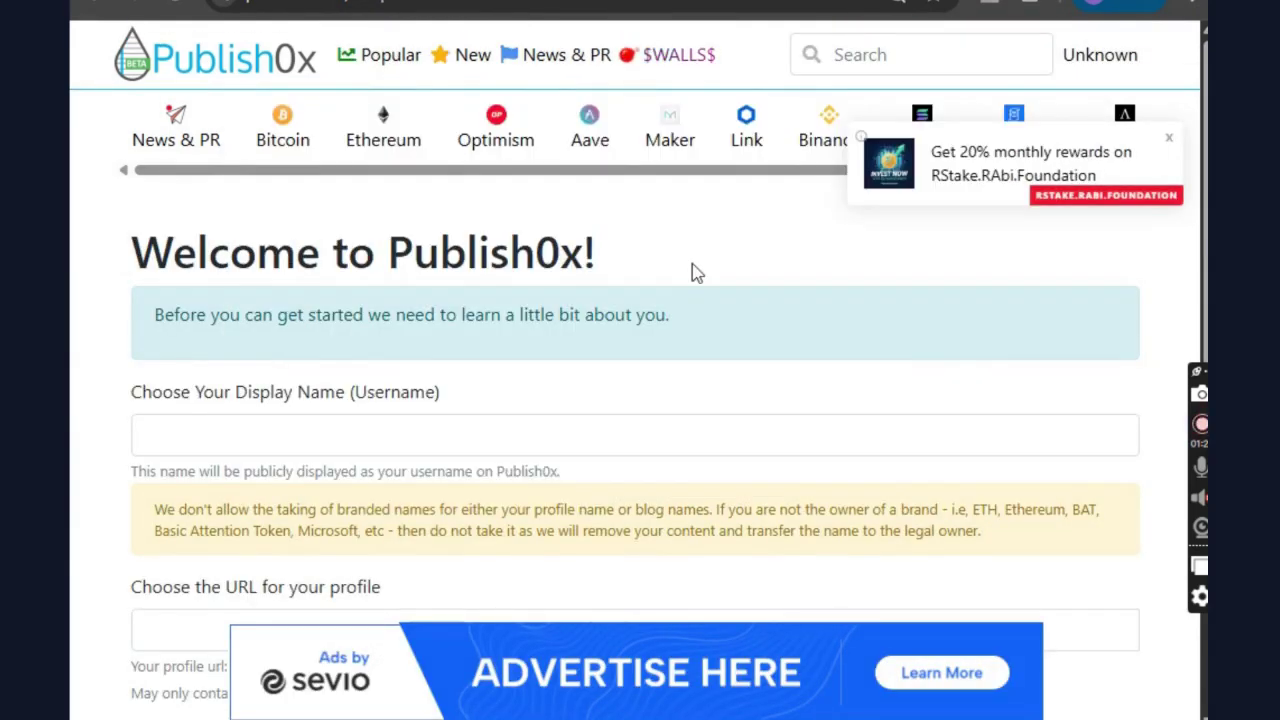
left_click(1083, 58)
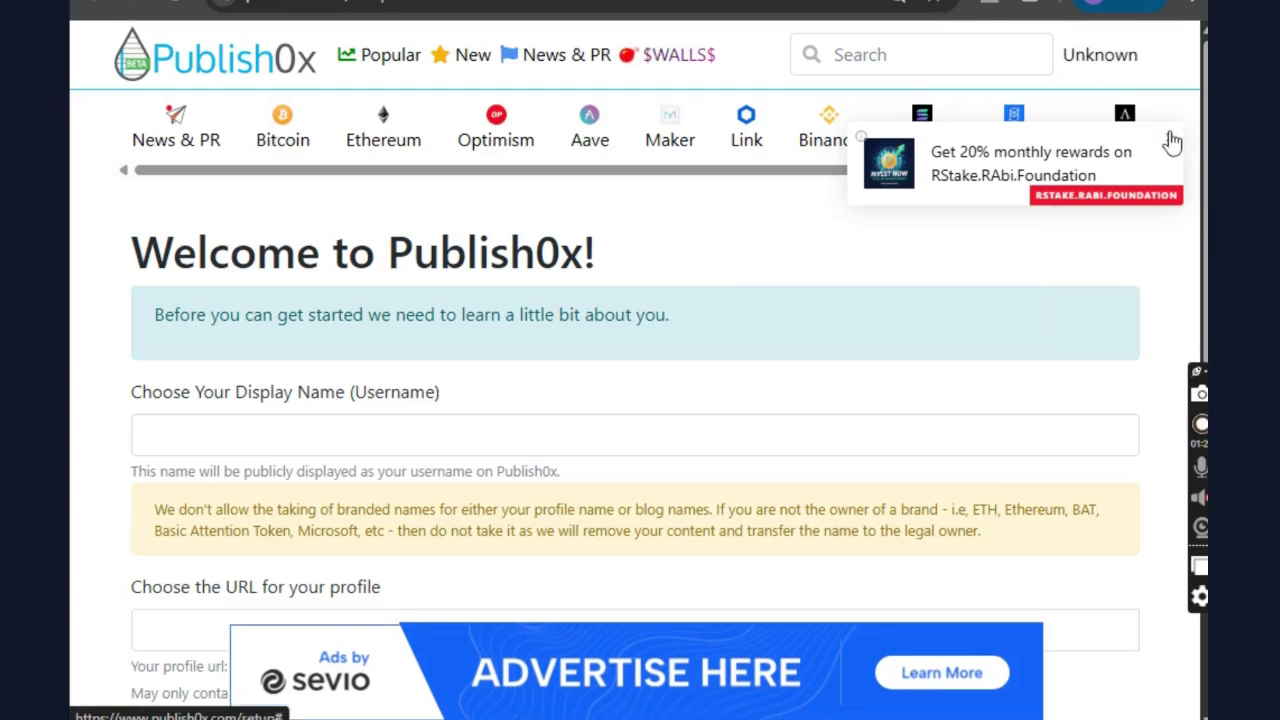
left_click(1169, 138)
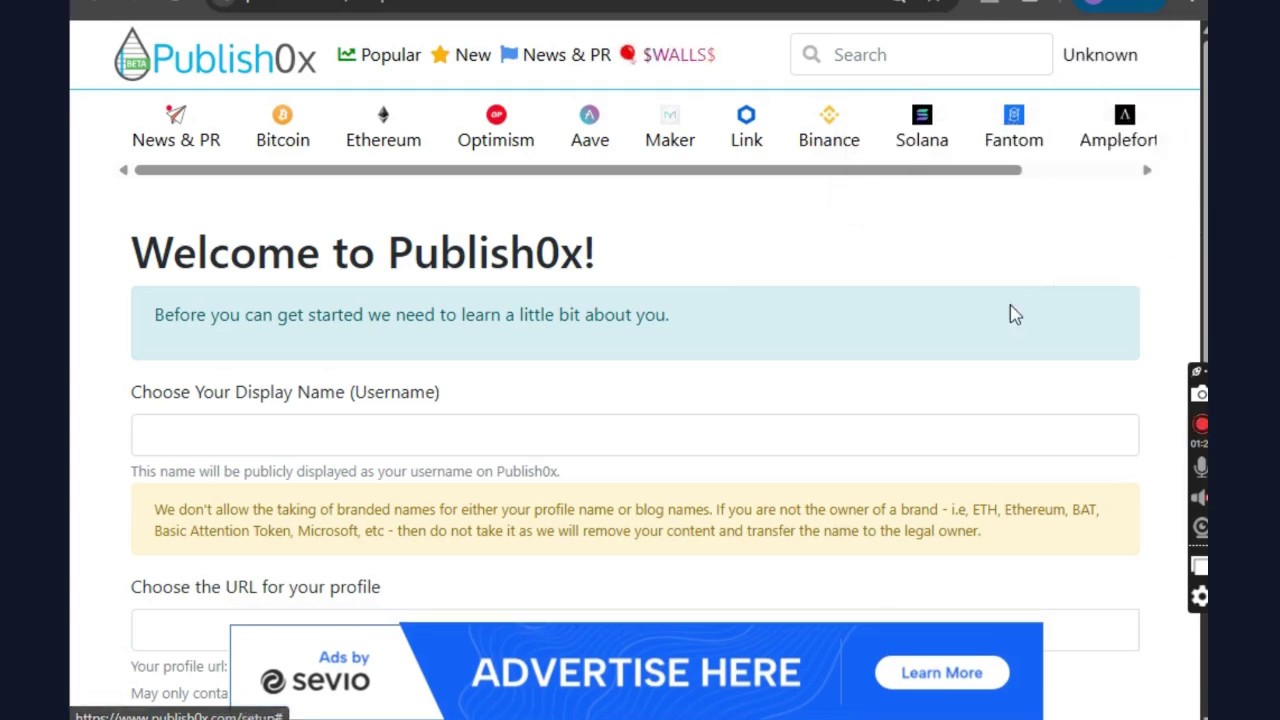
left_click(1077, 68)
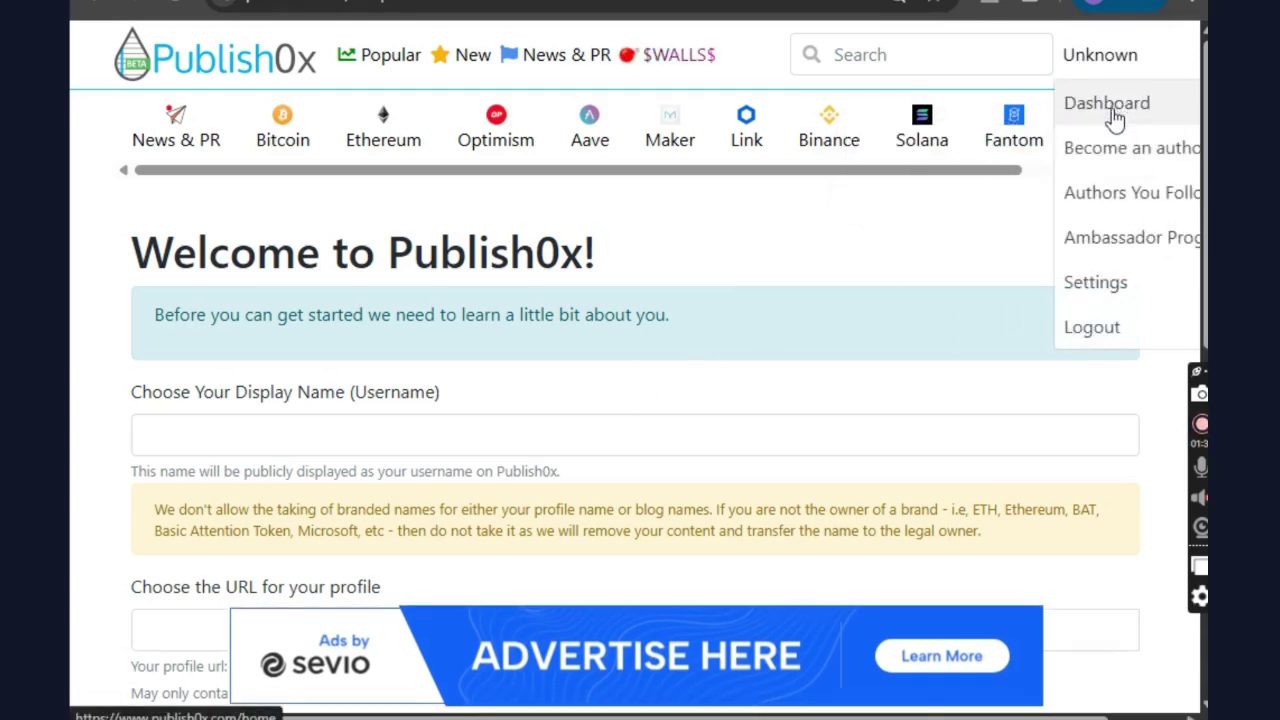
left_click(295, 430)
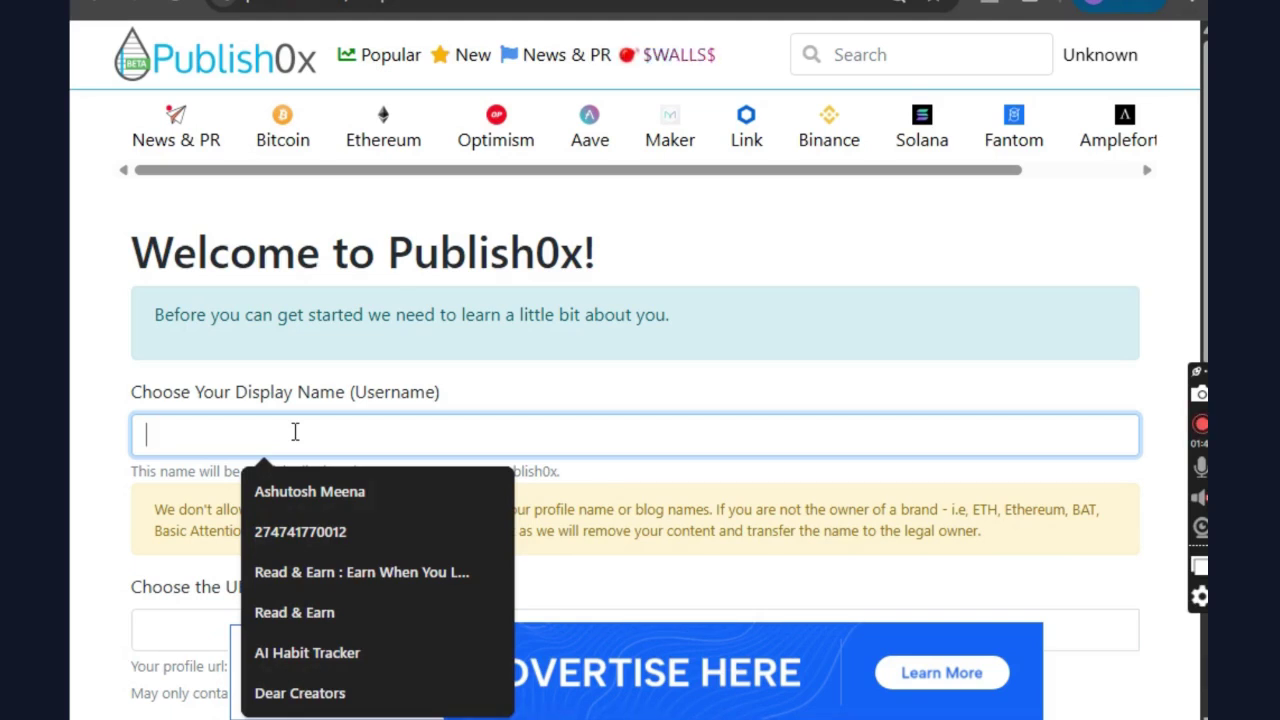
Step: Enter the user's full name as the display name
type("Abhishek M")
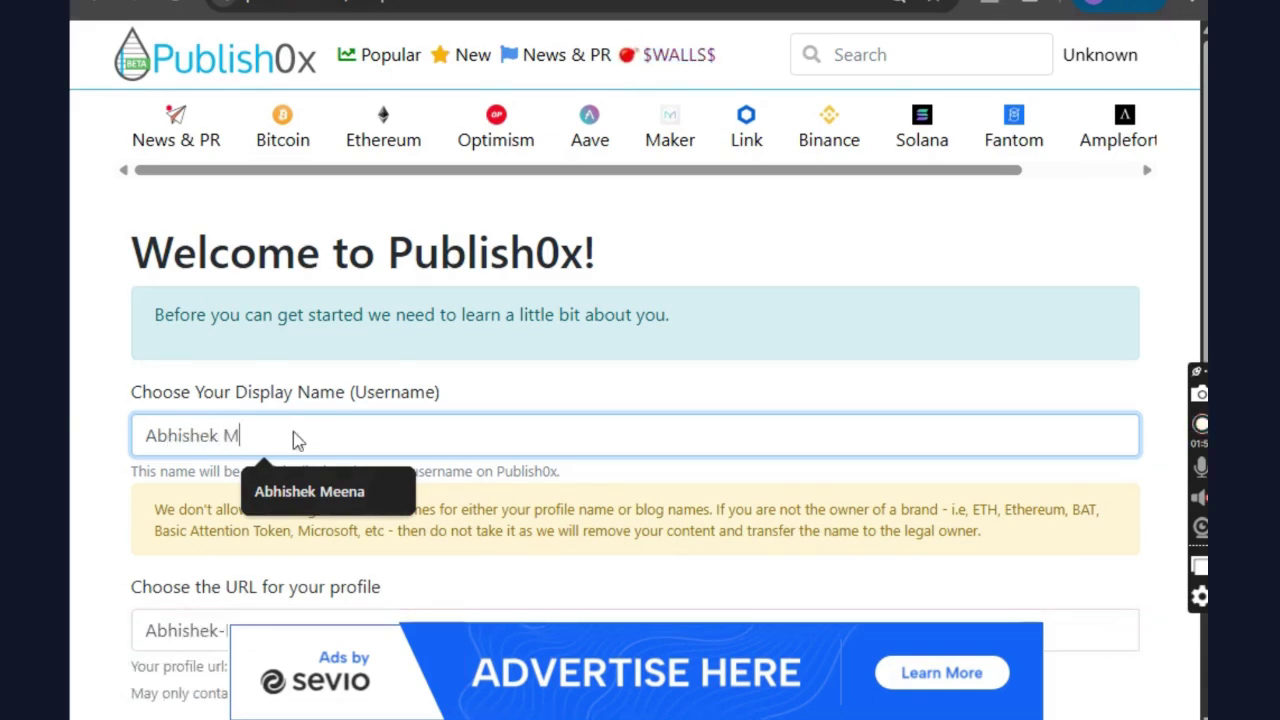
type("eena")
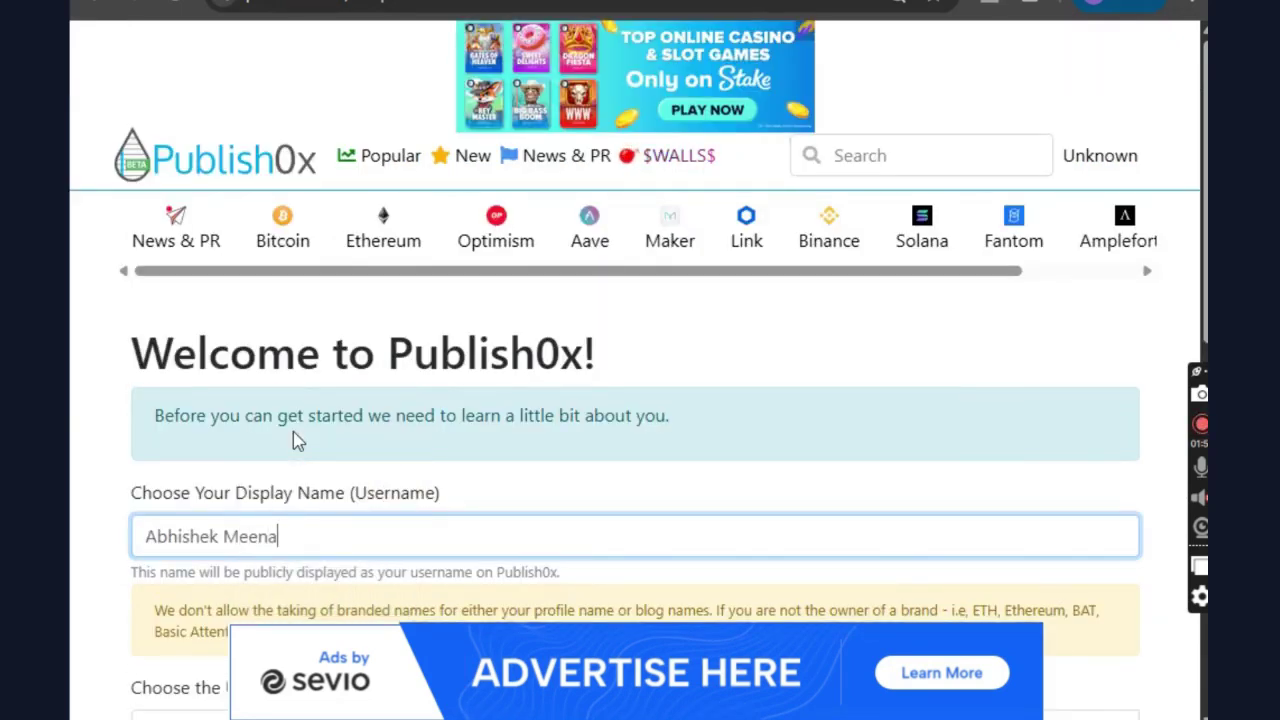
scroll(290, 468, "down", 3)
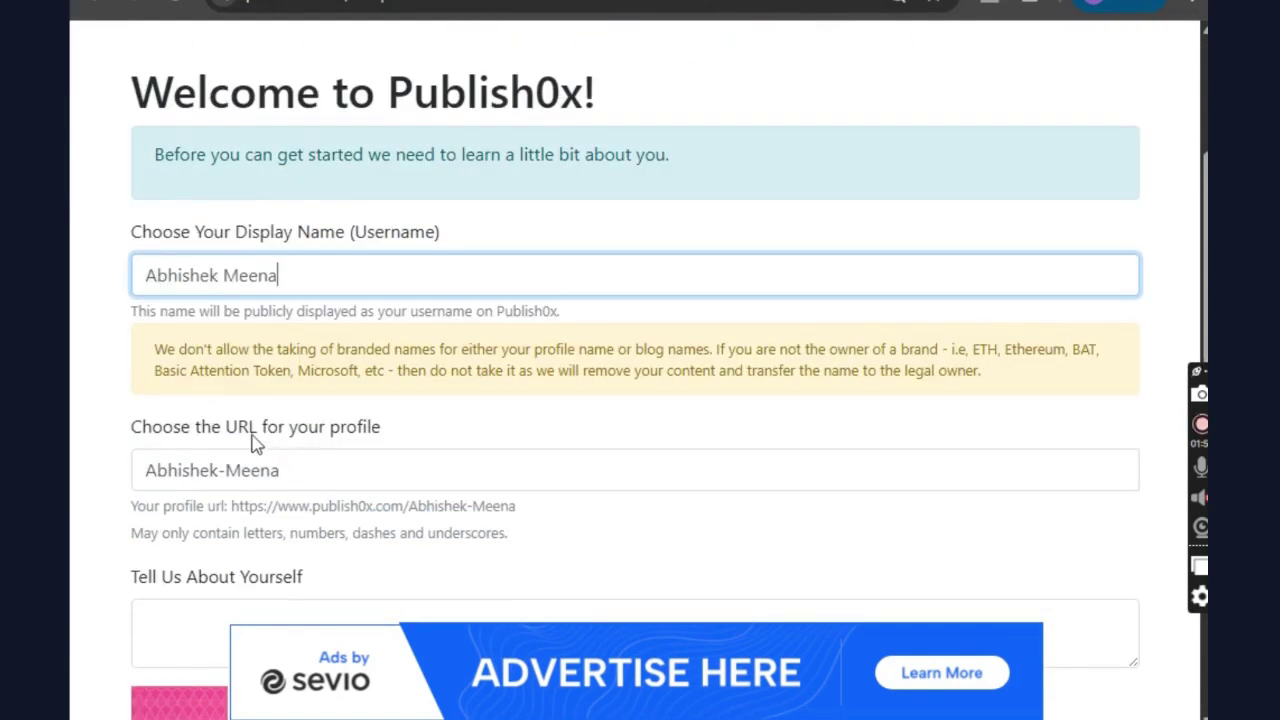
scroll(290, 495, "down", 3)
scroll(308, 503, "up", 3)
scroll(245, 495, "down", 3)
Step: Write a bio introducing the user by name as a podcaster and content creator
left_click(187, 365)
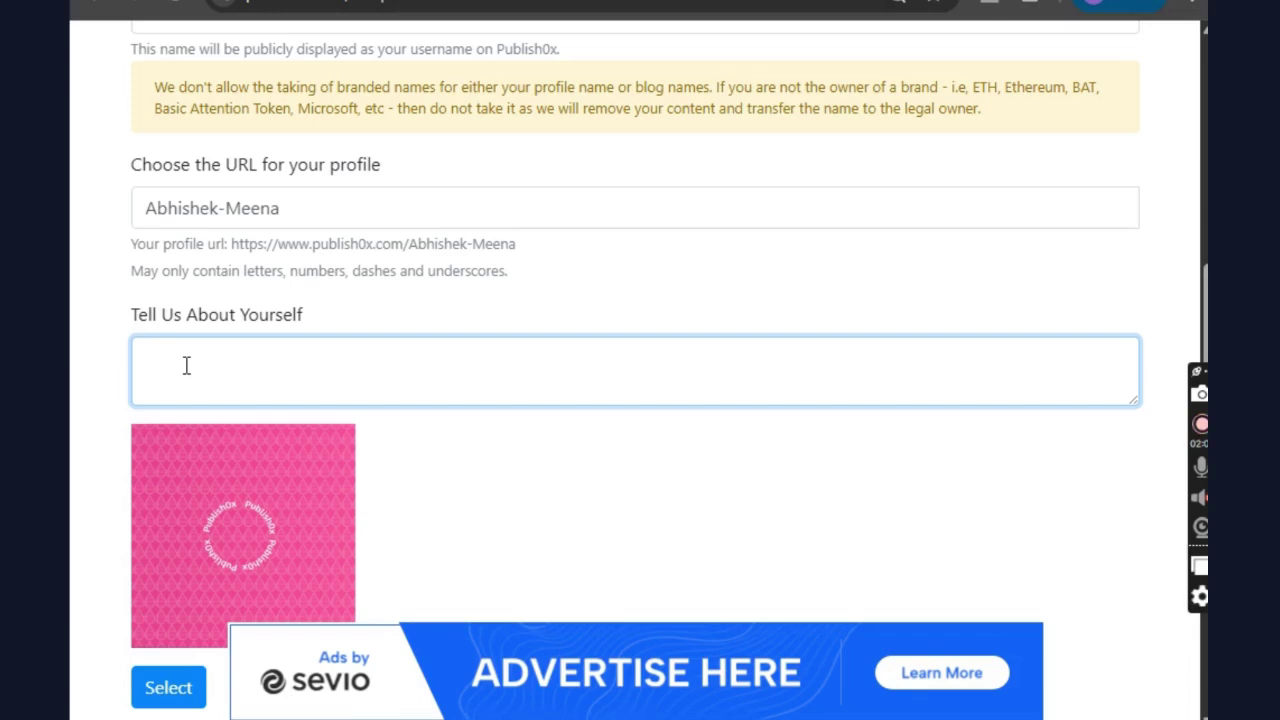
type("Hii i am Abhish")
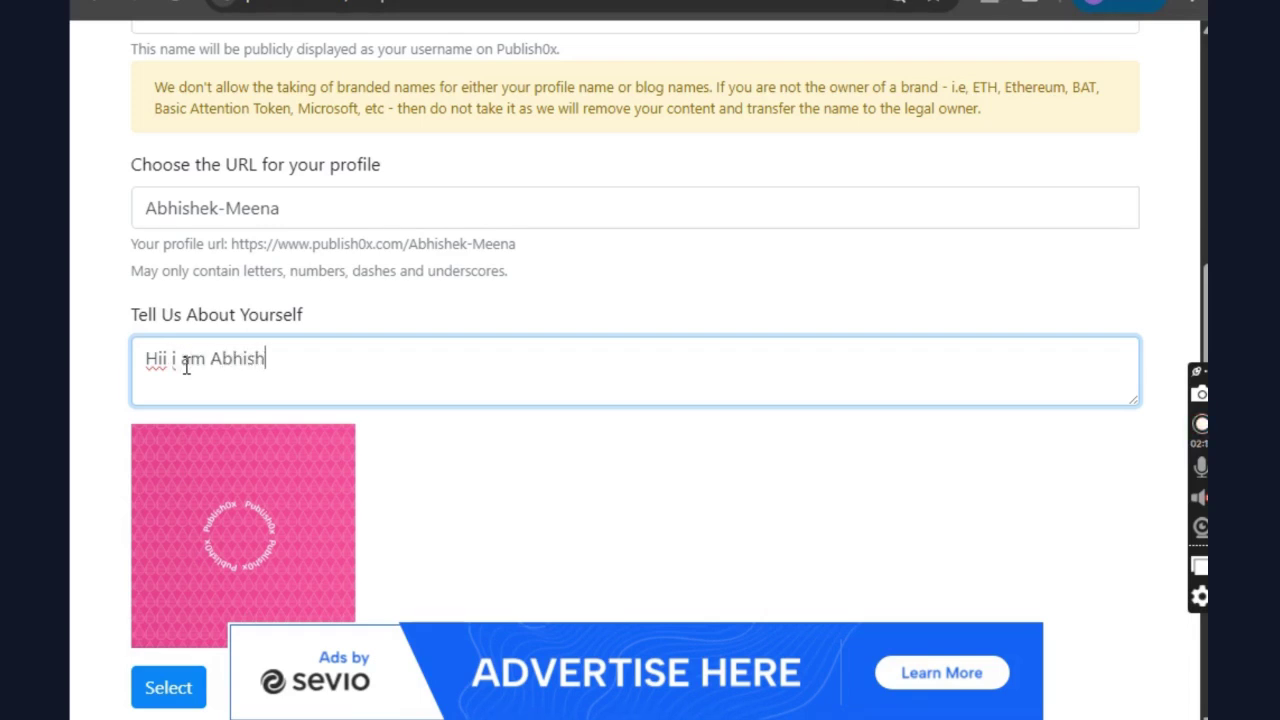
type("ek Mee")
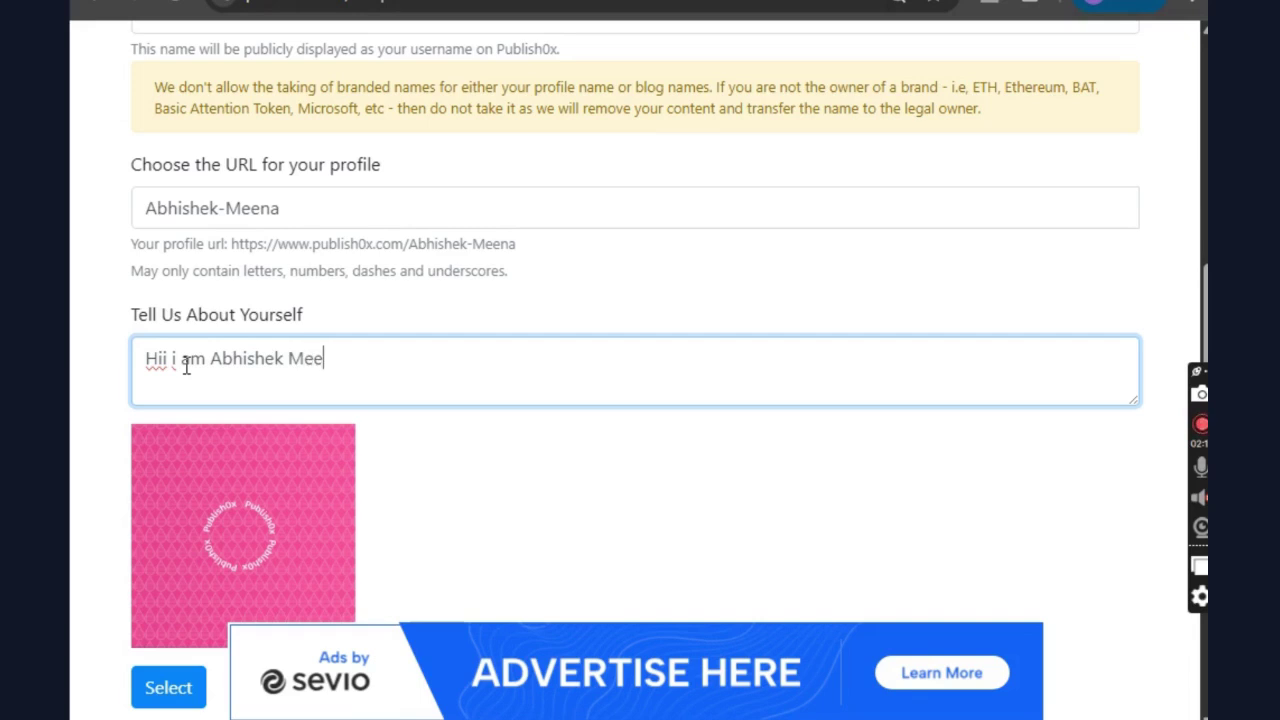
type("na and IAM ")
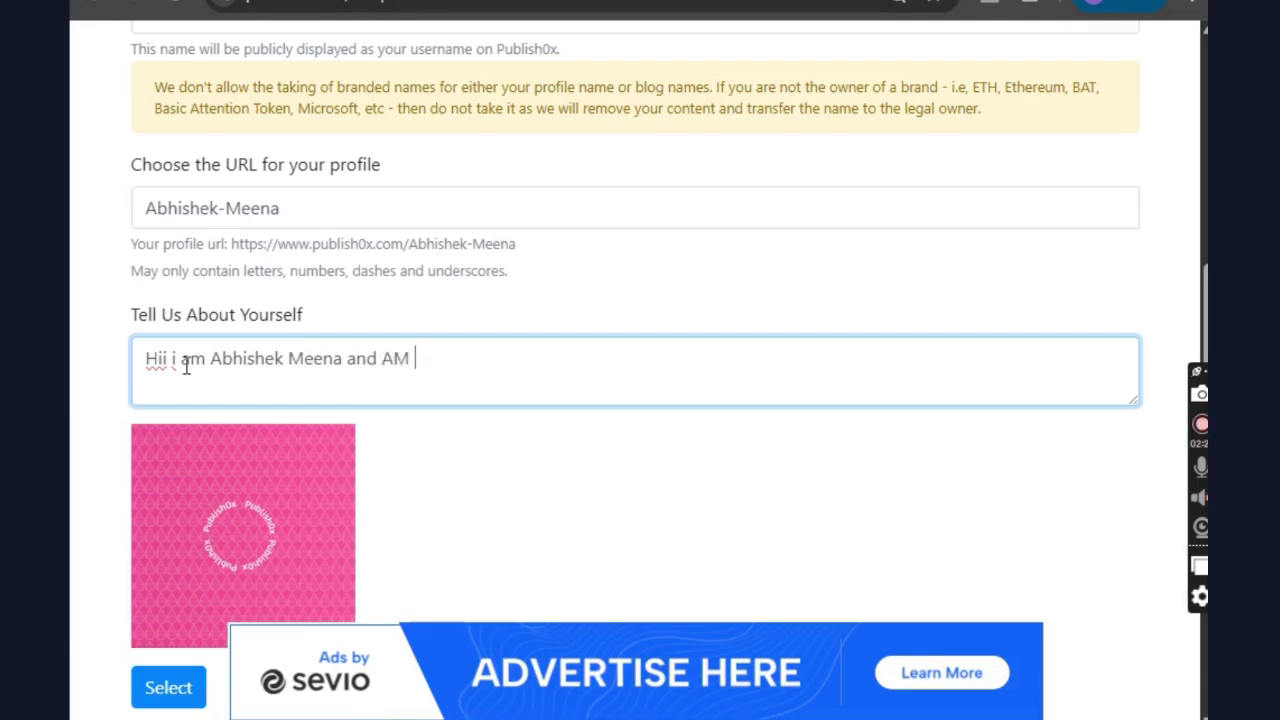
type("PODCASTER")
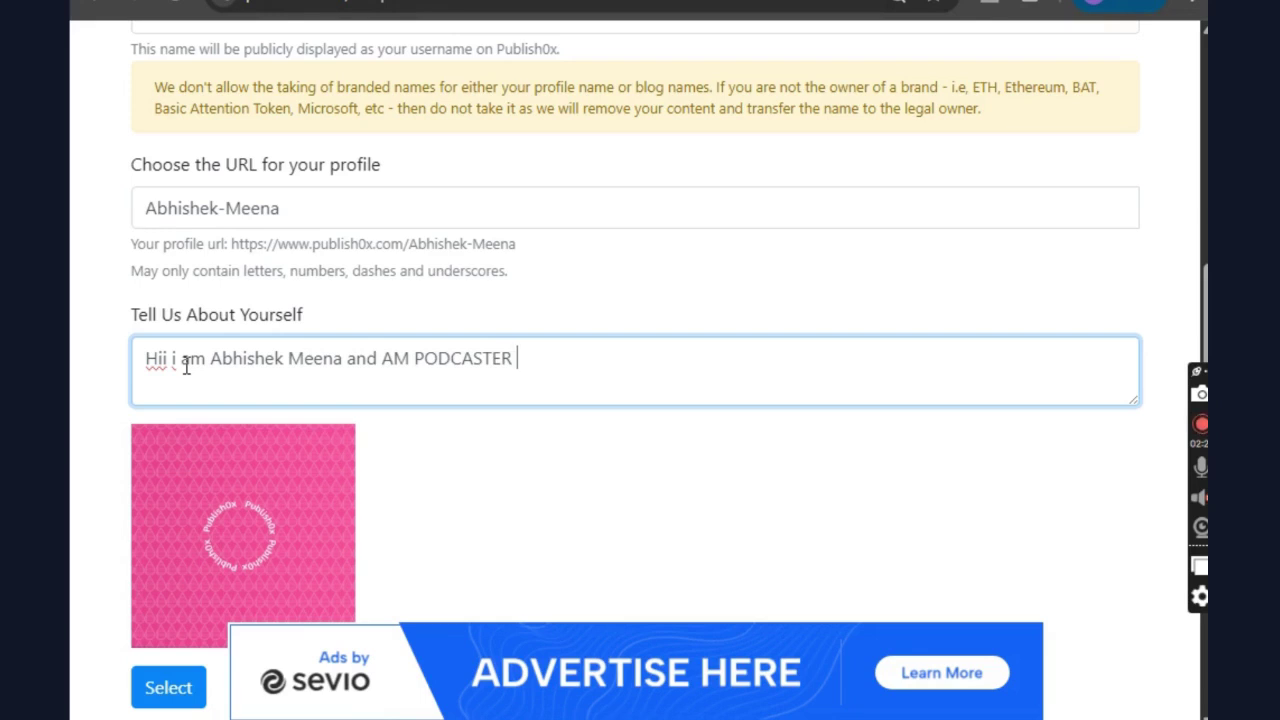
key("BackSpace")
key("BackSpace")
key("BackSpace")
key("BackSpace")
key("BackSpace")
key("BackSpace")
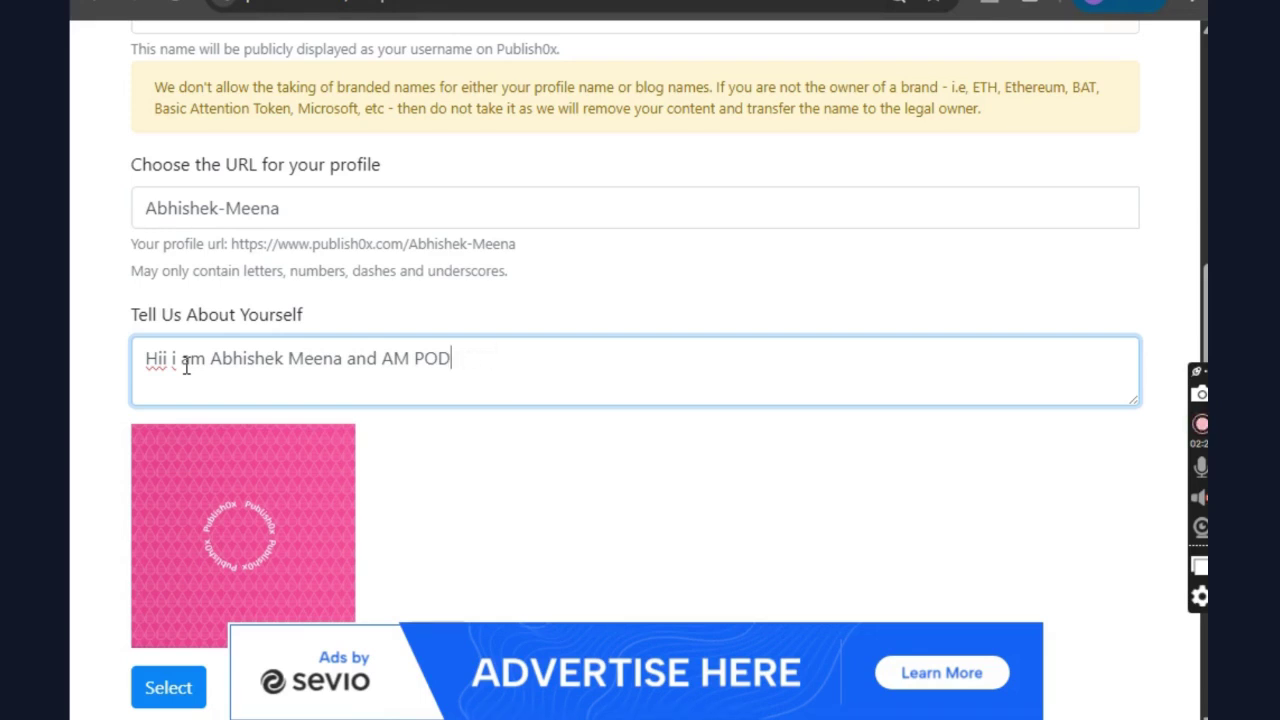
type("odcaster and content ")
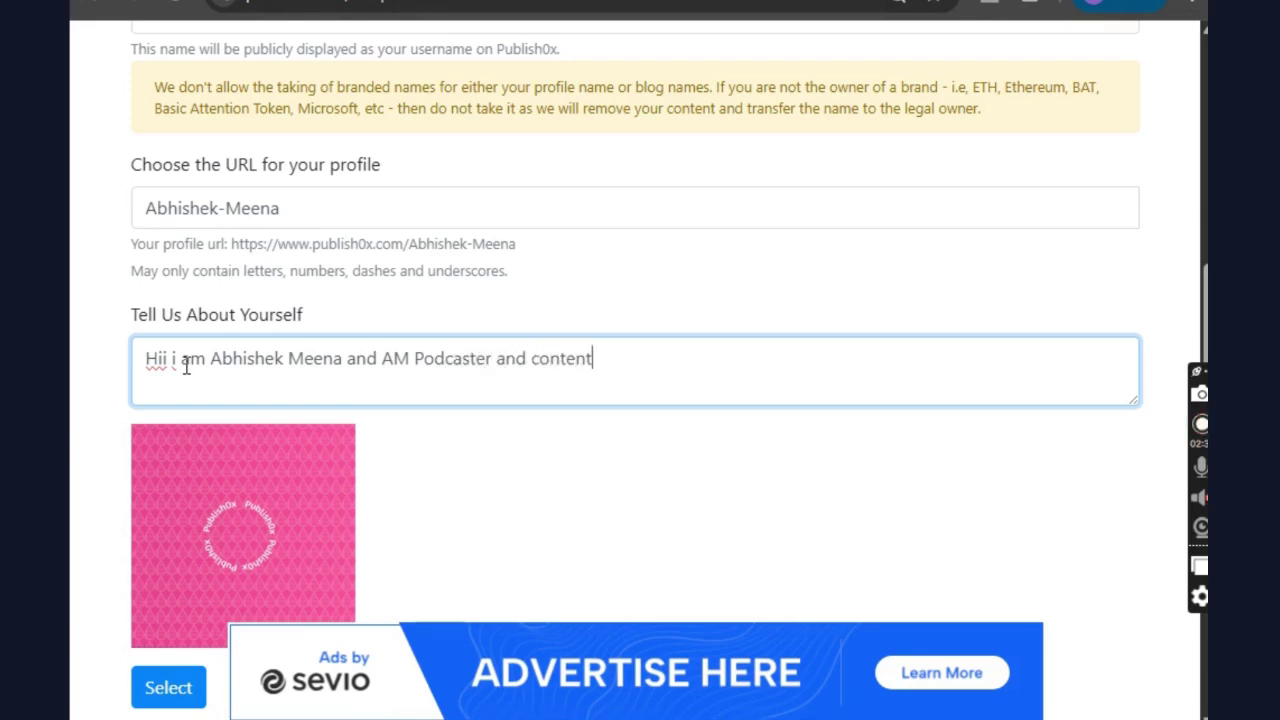
type("creato")
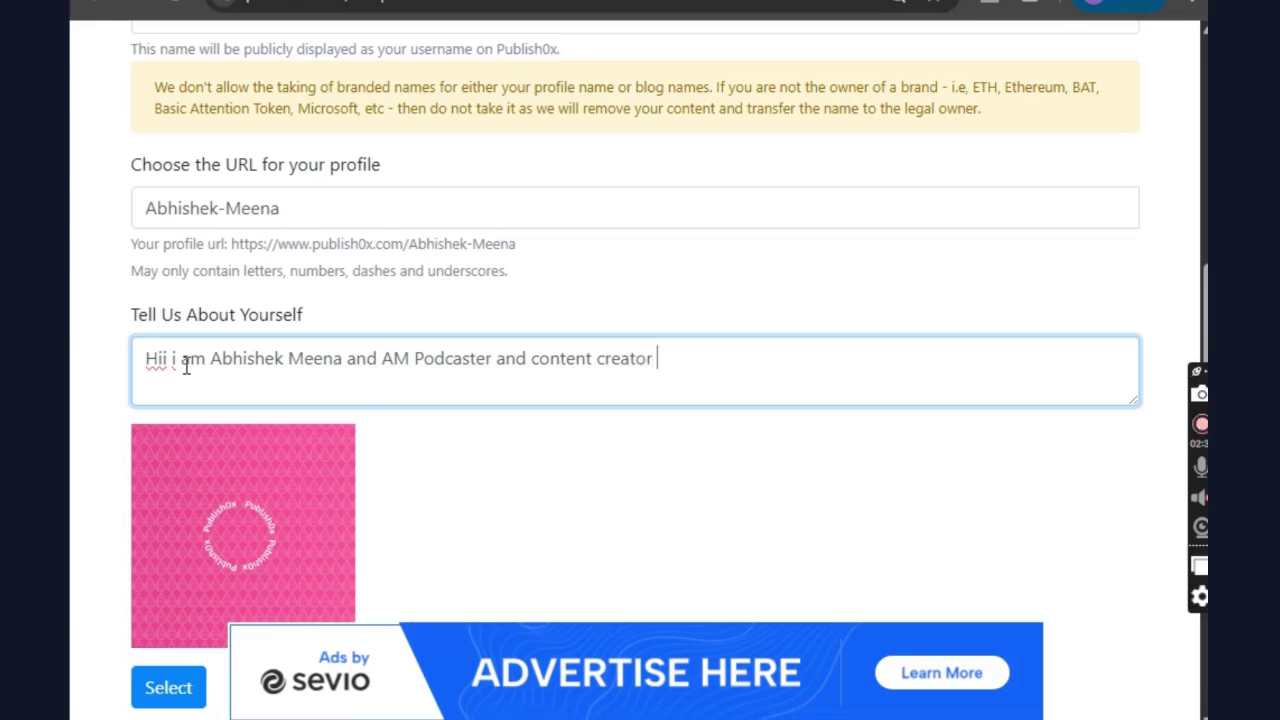
type("r")
scroll(112, 436, "down", 3)
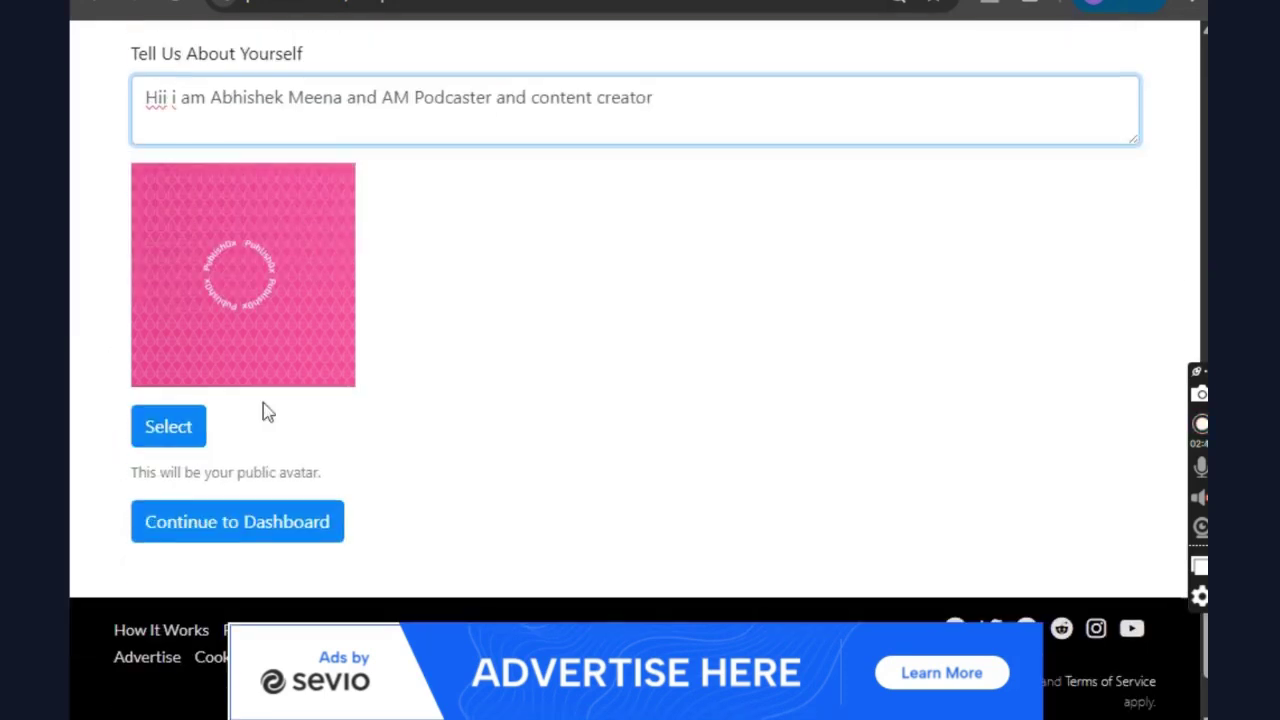
Step: Upload a chosen image as the public avatar, request a new verification email, and open a new tab
left_click(180, 438)
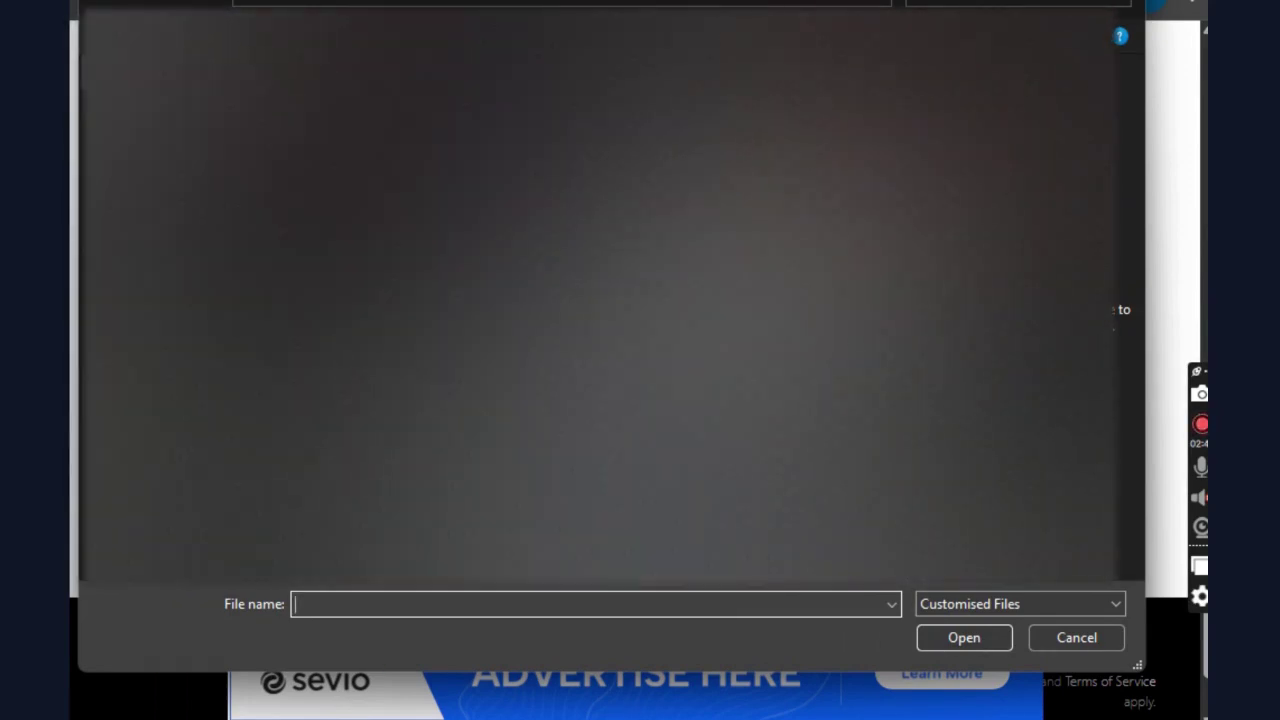
left_click(1040, 320)
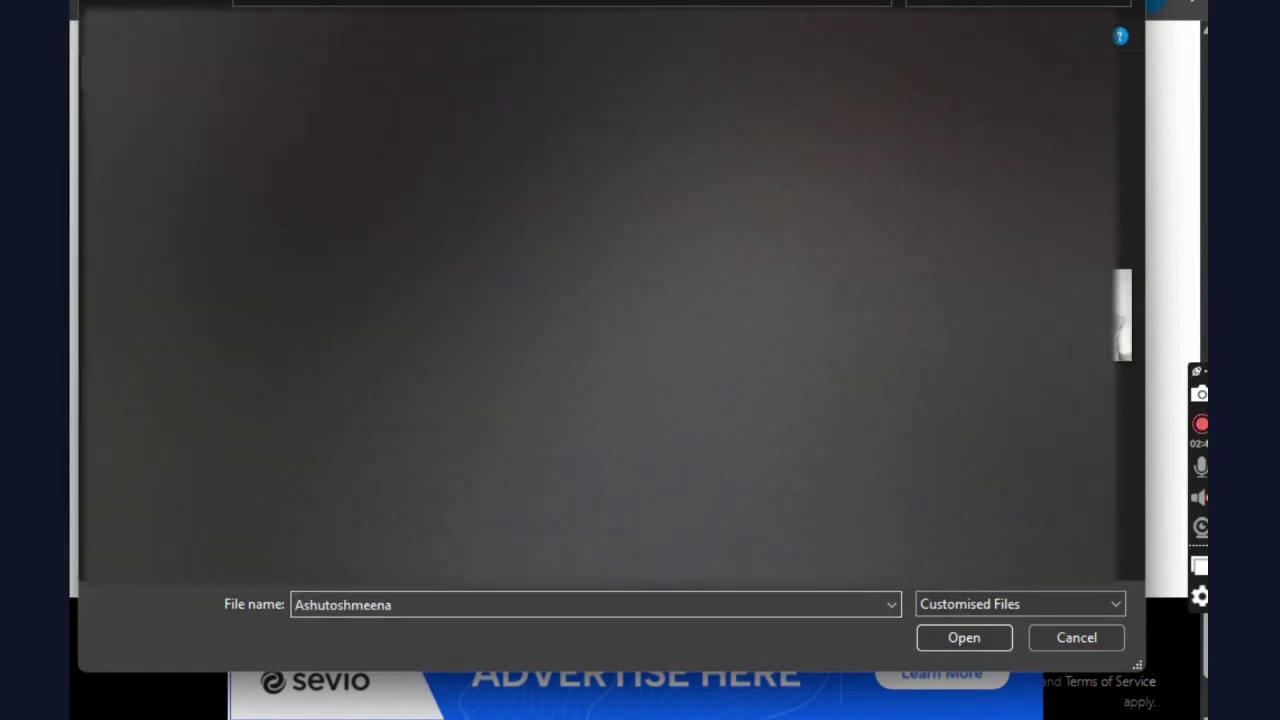
left_click(966, 637)
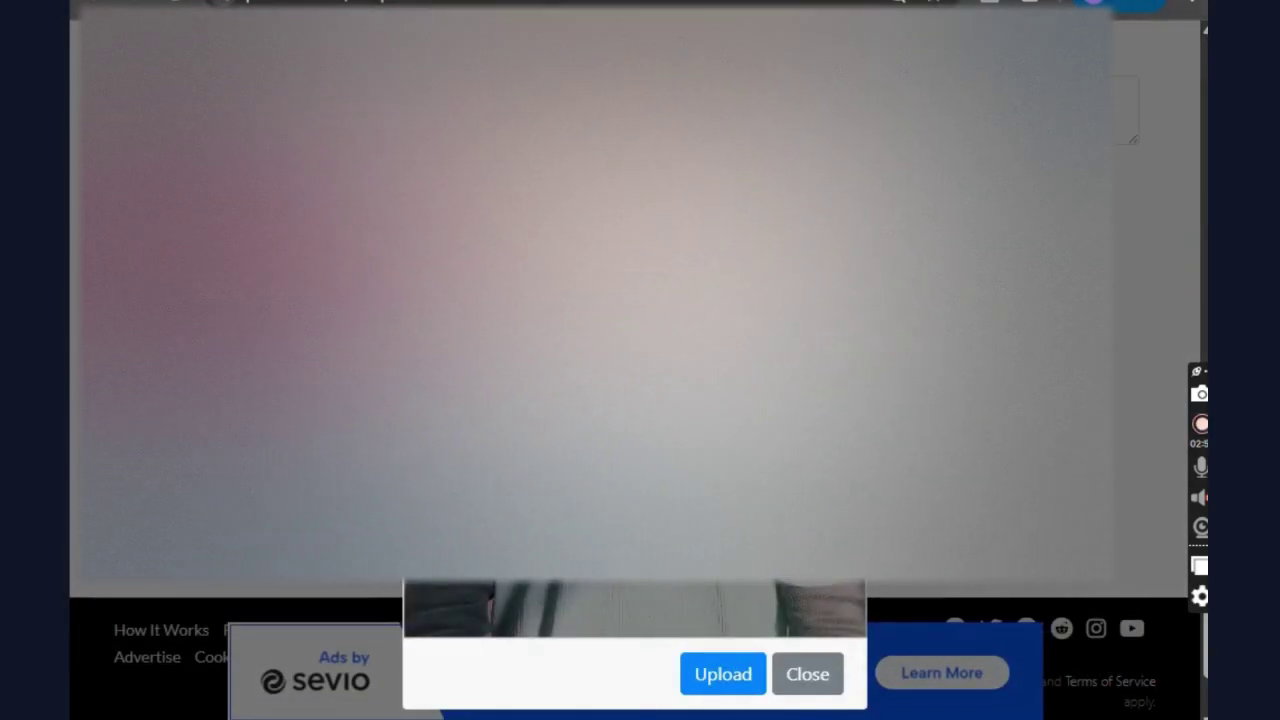
left_click(714, 678)
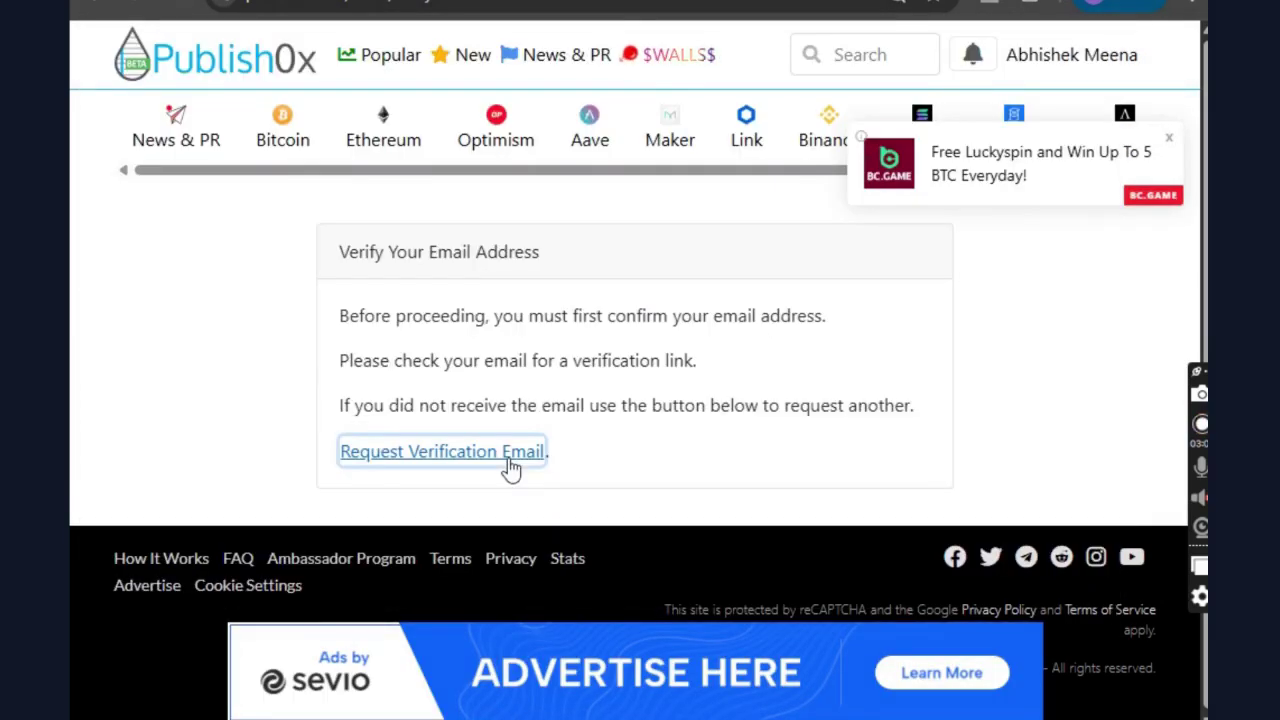
left_click(508, 458)
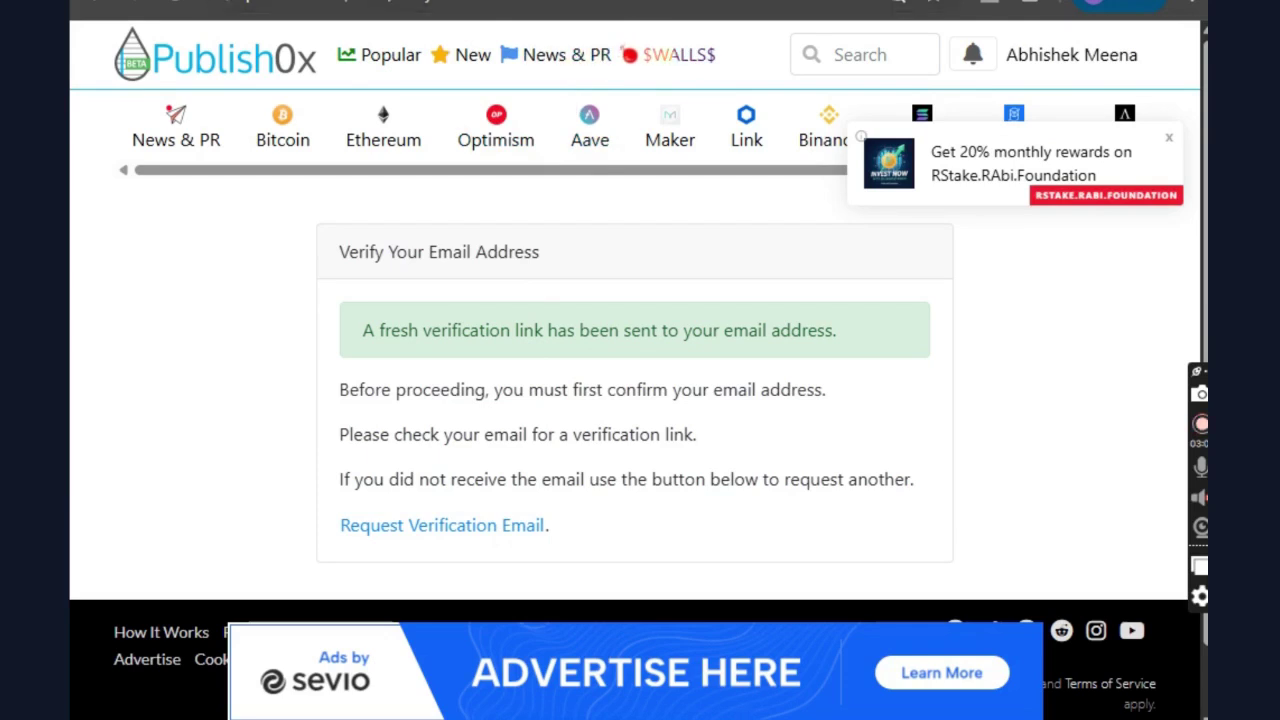
key("ctrl+t")
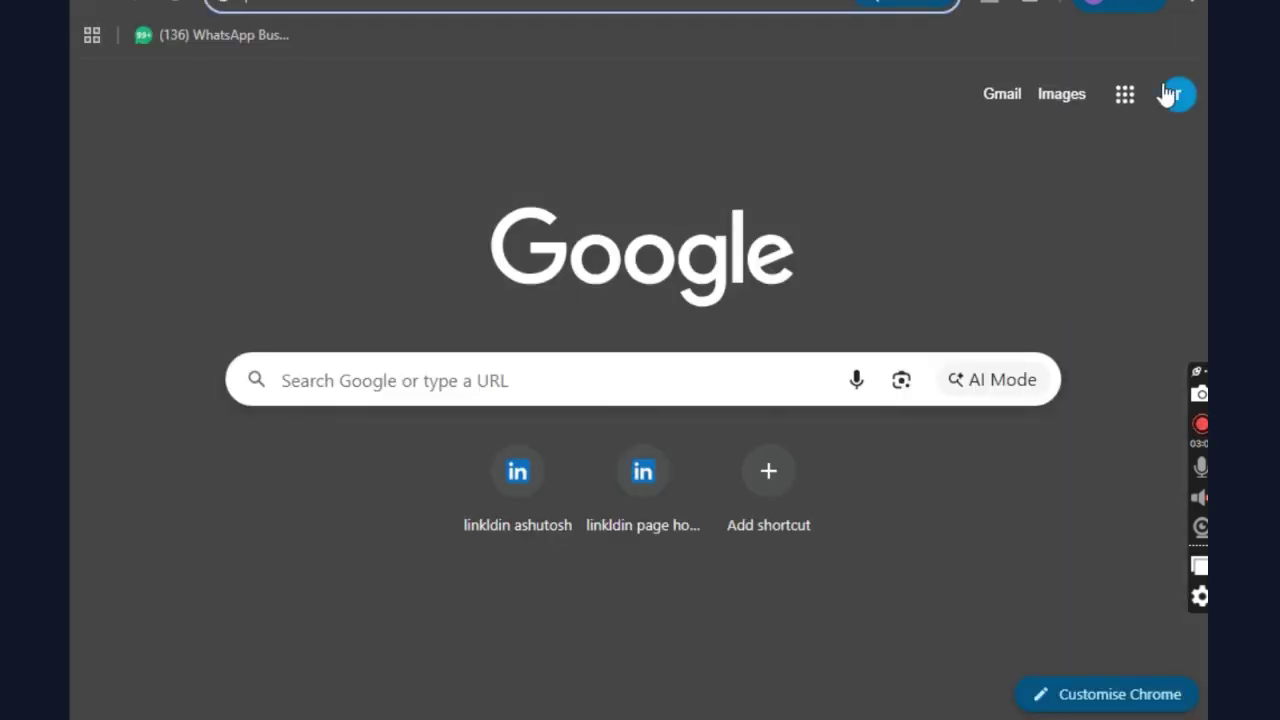
Step: Verify the email address from the Publish0x 'Verify Email Address' message in Gmail
left_click(1001, 100)
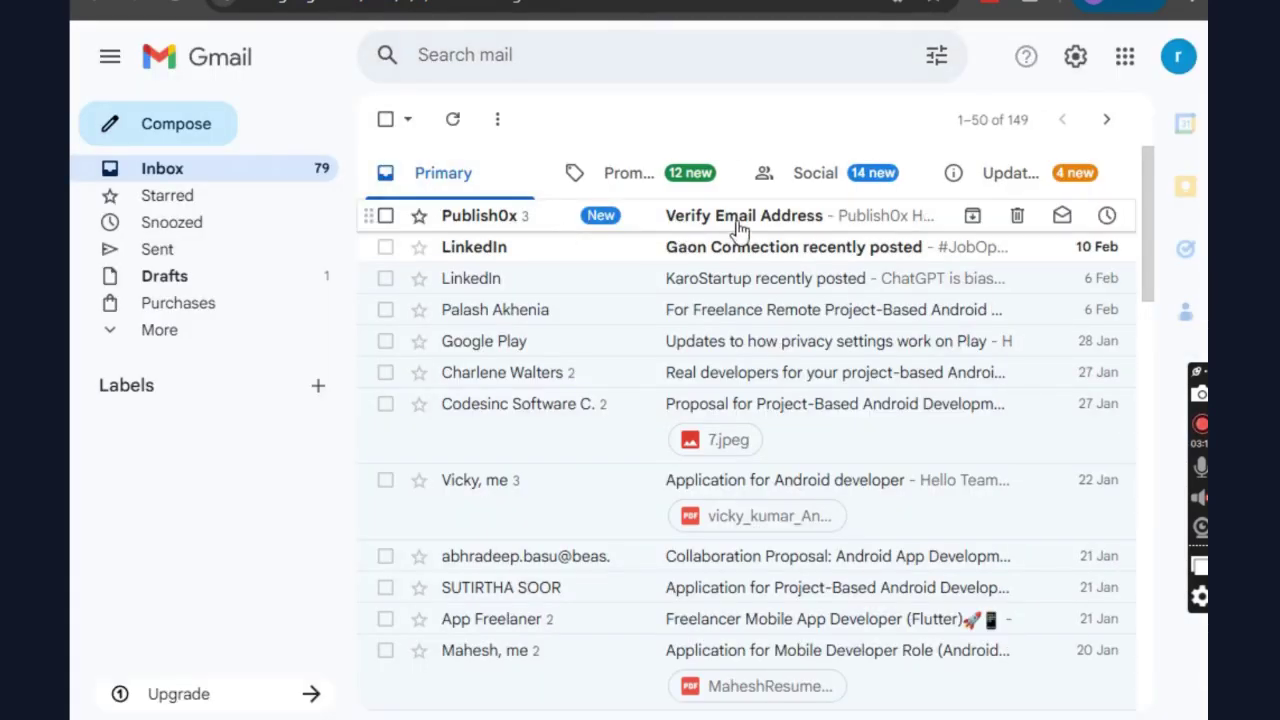
left_click(737, 226)
left_click(795, 558)
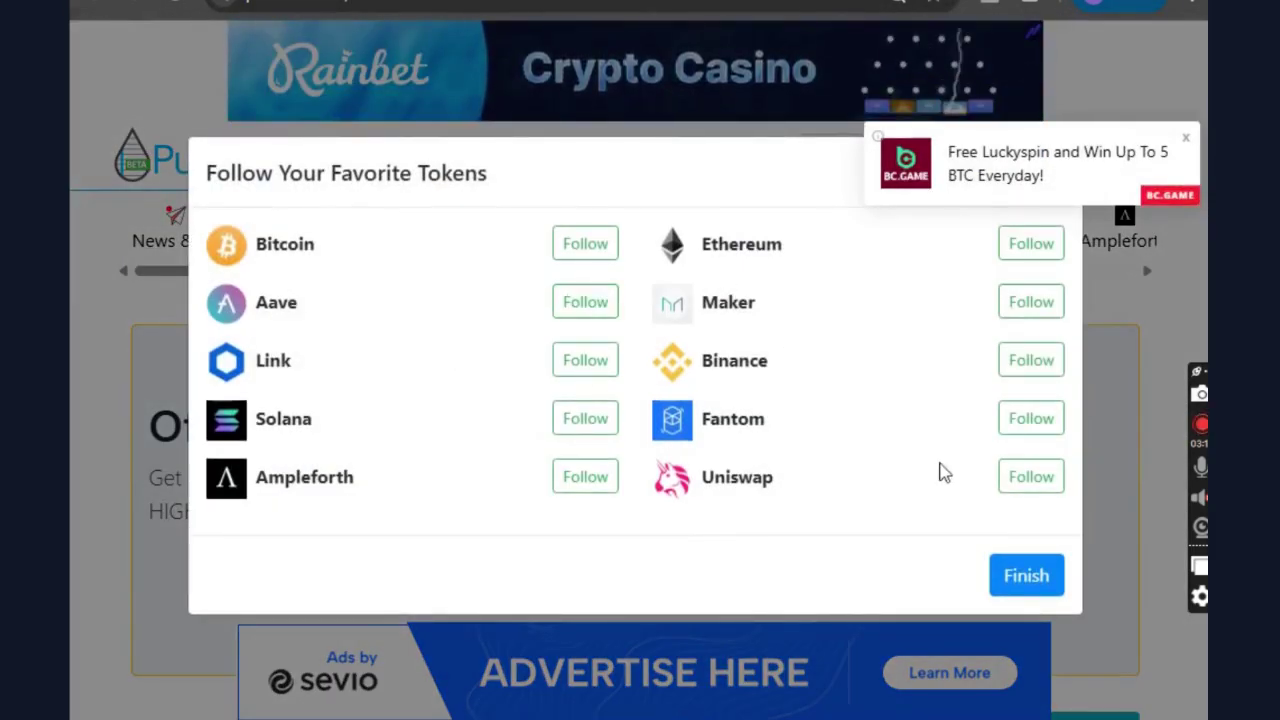
Step: Follow Bitcoin, Ethereum and Binance, then finish the token selection
left_click(1186, 139)
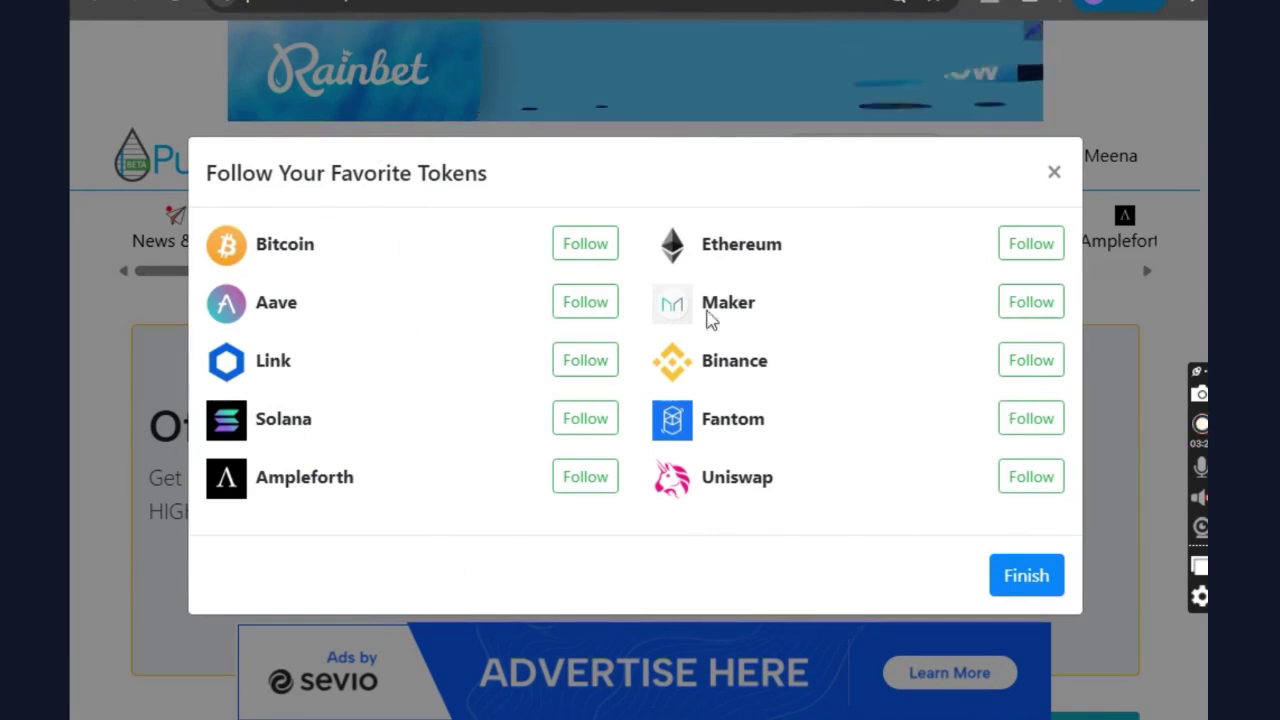
left_click(600, 248)
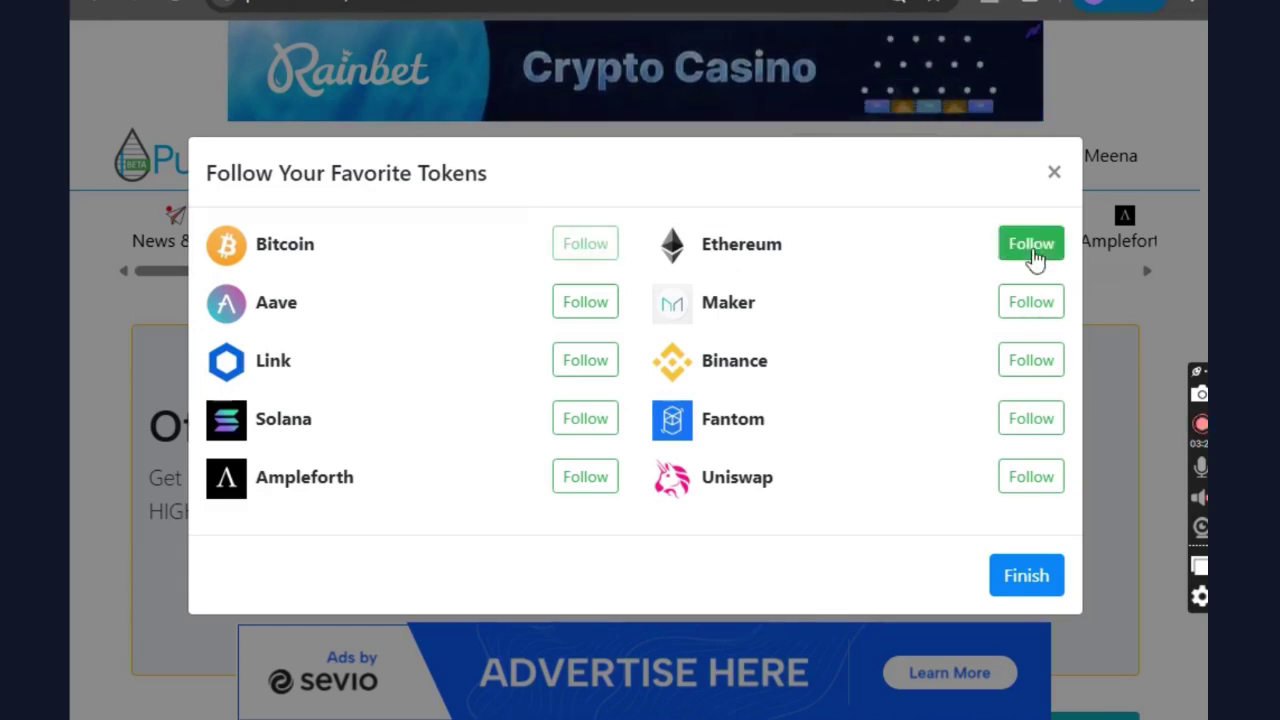
left_click(1030, 252)
left_click(1035, 368)
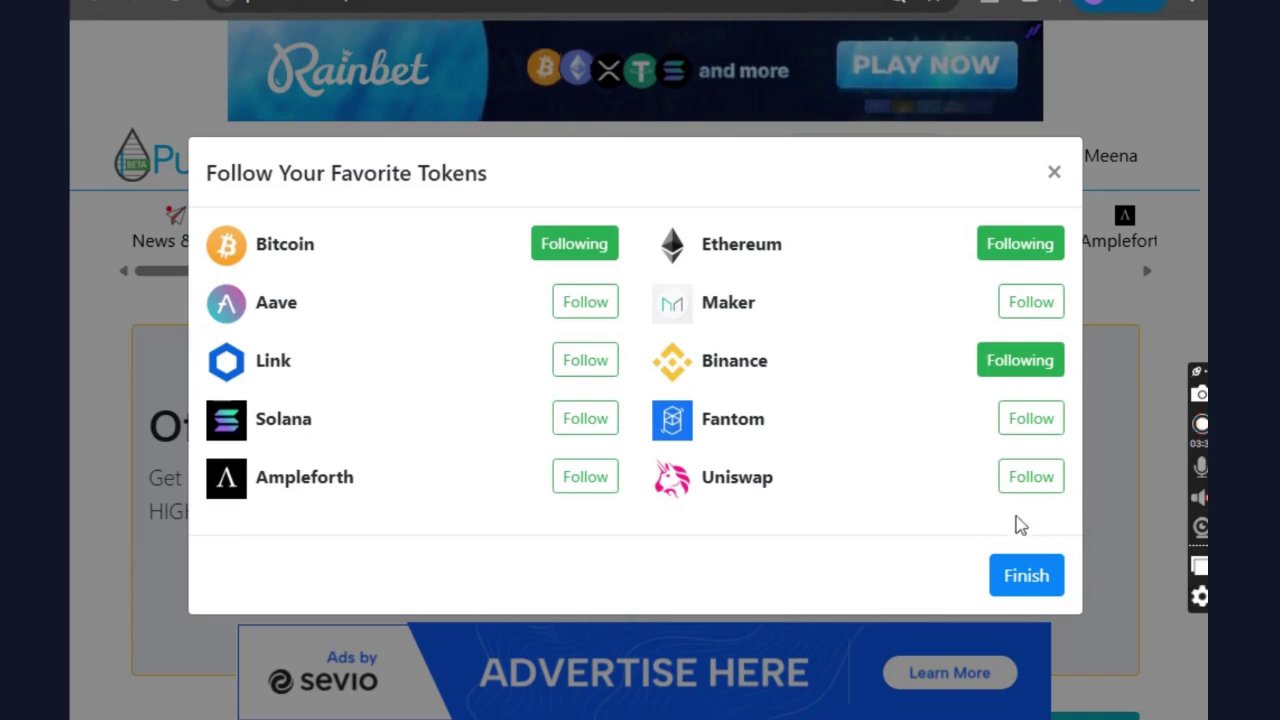
left_click(1048, 589)
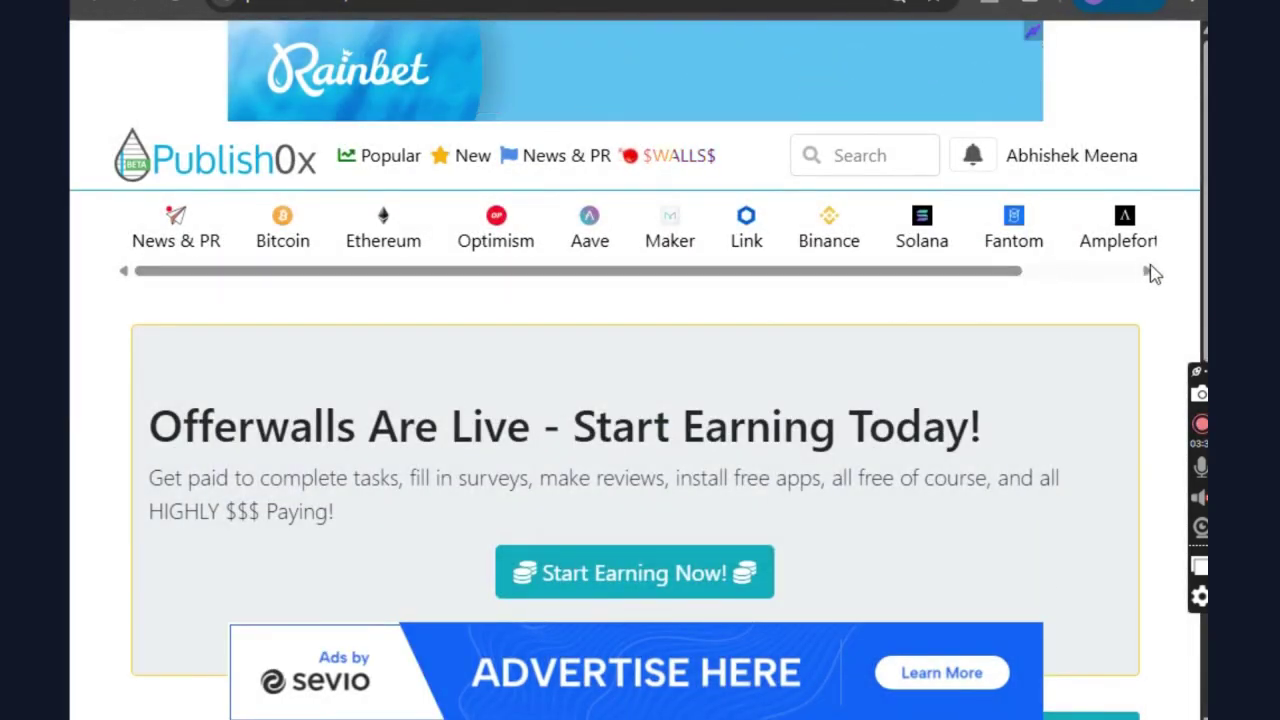
Step: Scroll the dashboard past the empty Token Earnings table and bring up the username menu
scroll(1205, 312, "down", 5)
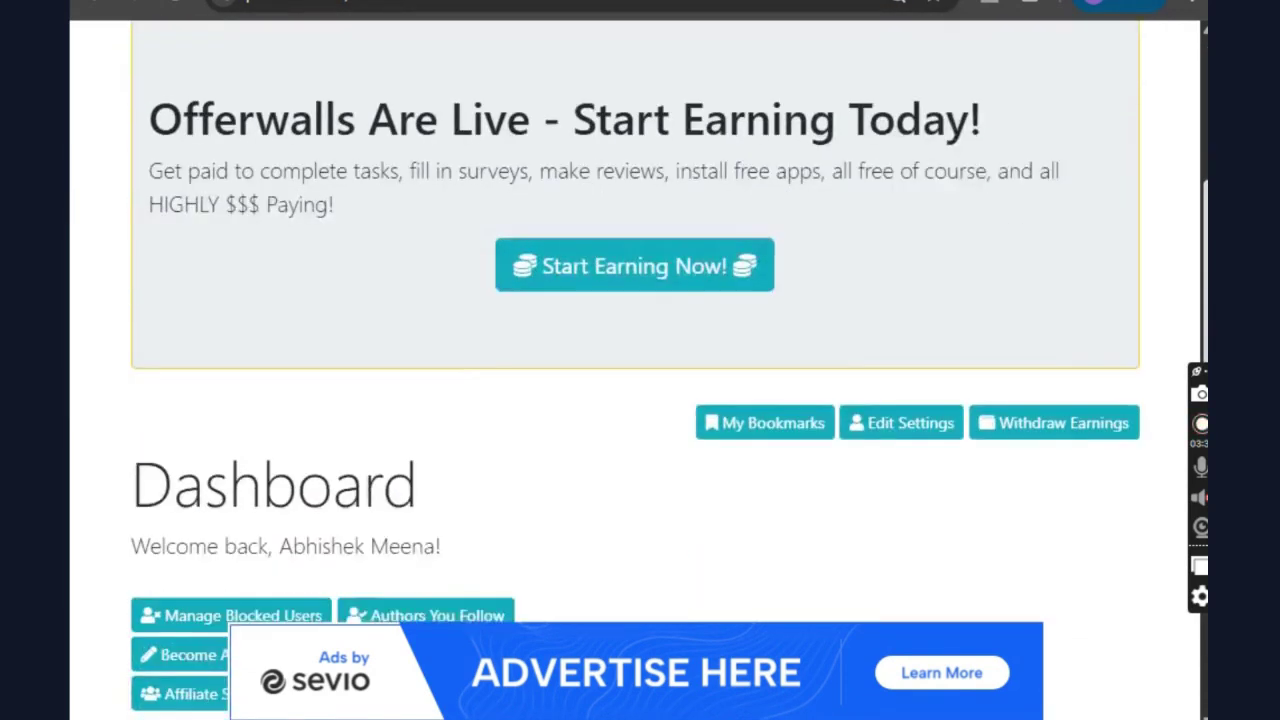
scroll(1205, 312, "down", 2)
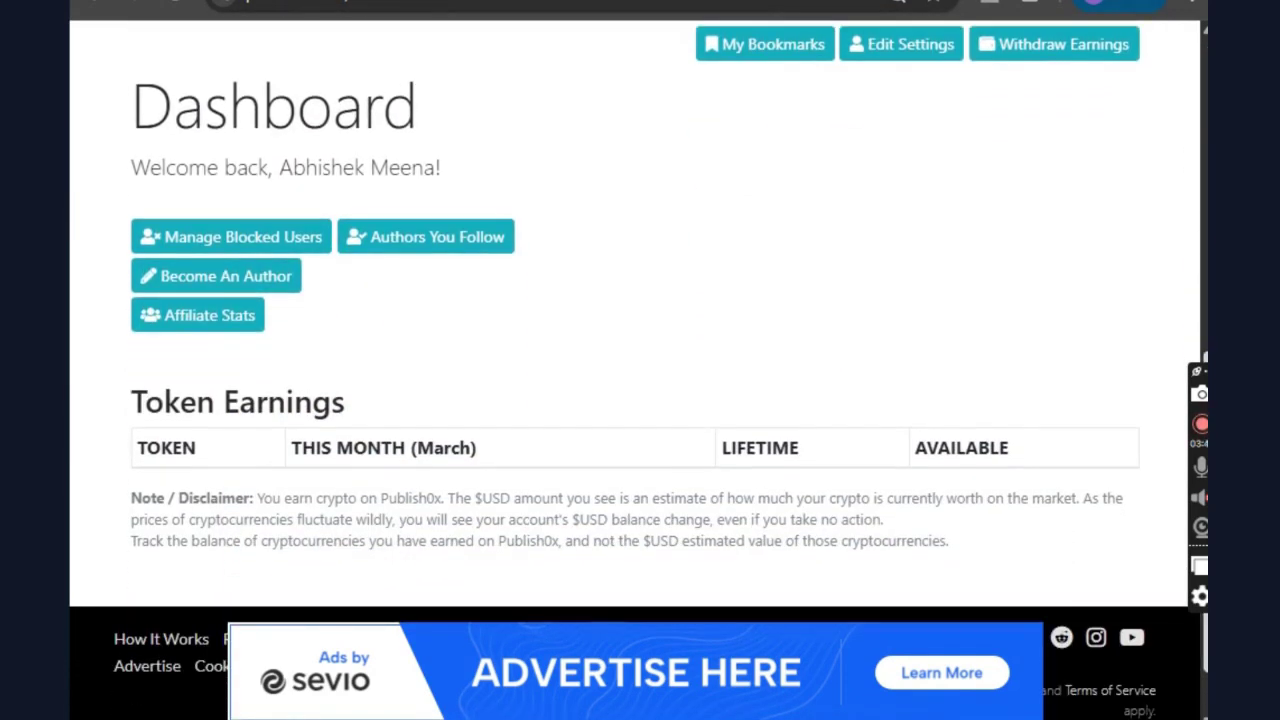
scroll(1205, 312, "up", 1)
scroll(1205, 312, "up", 2)
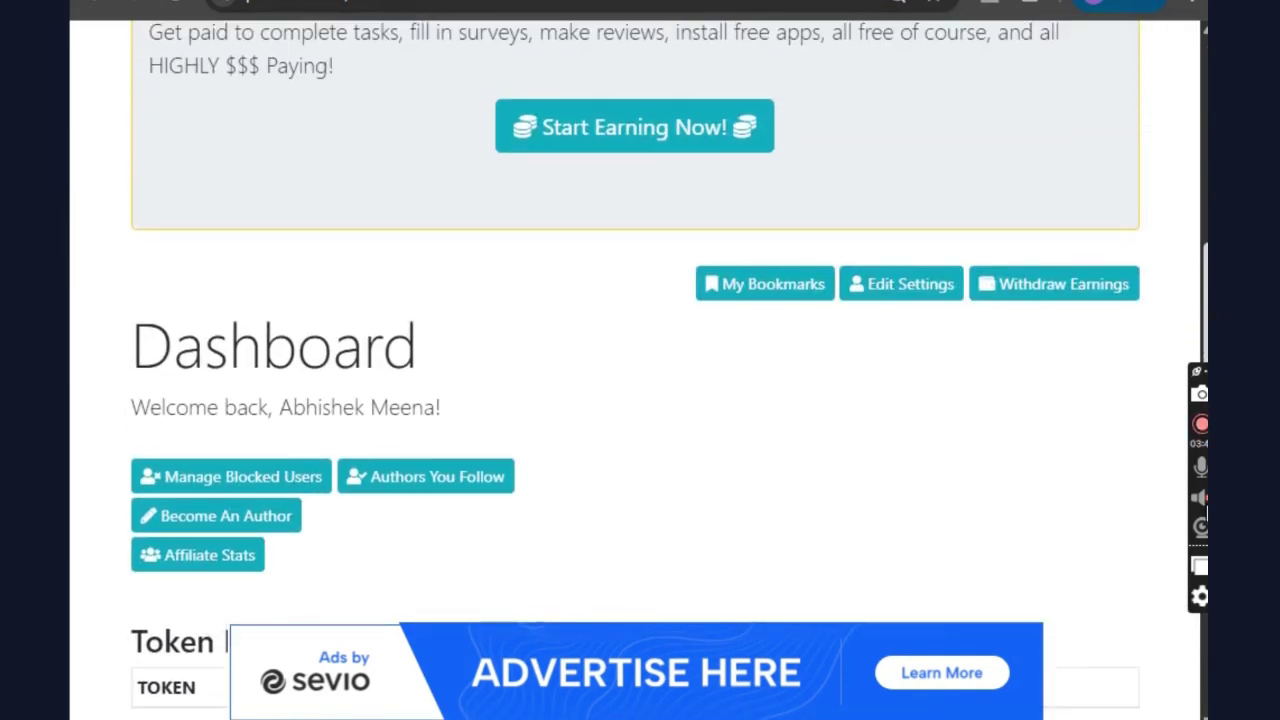
scroll(1205, 312, "down", 2)
scroll(1205, 312, "up", 4)
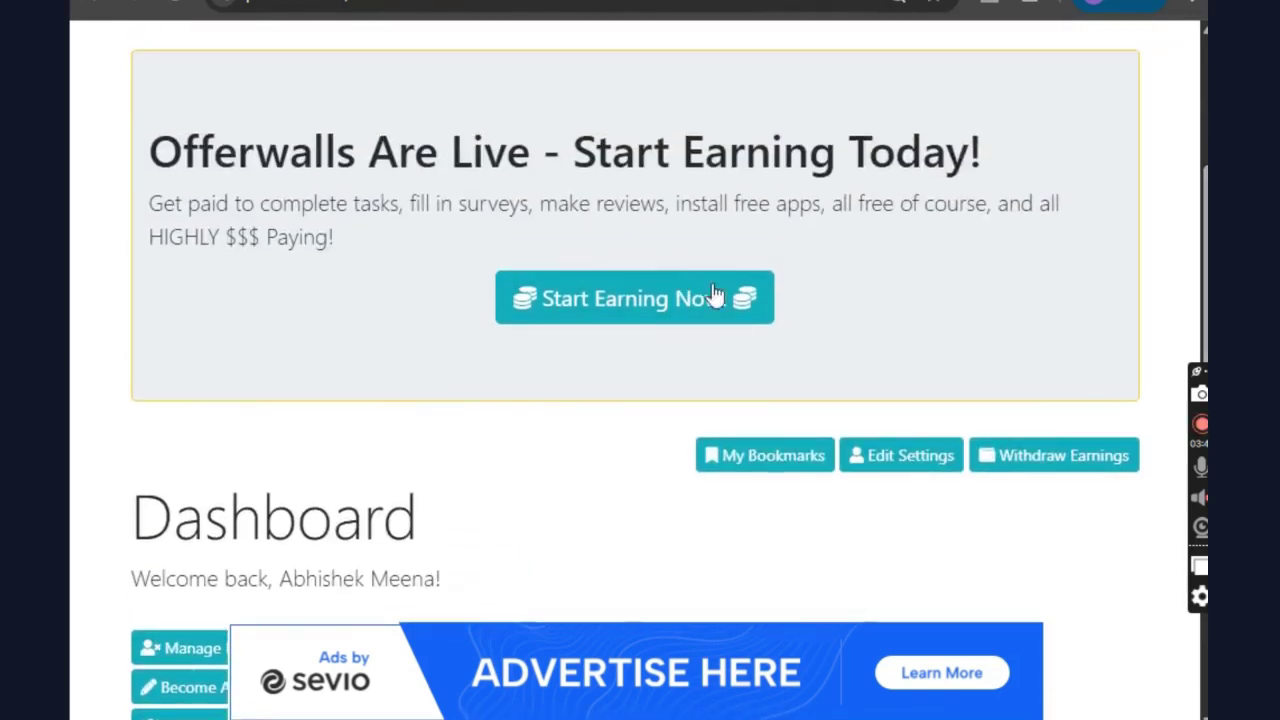
scroll(619, 440, "down", 3)
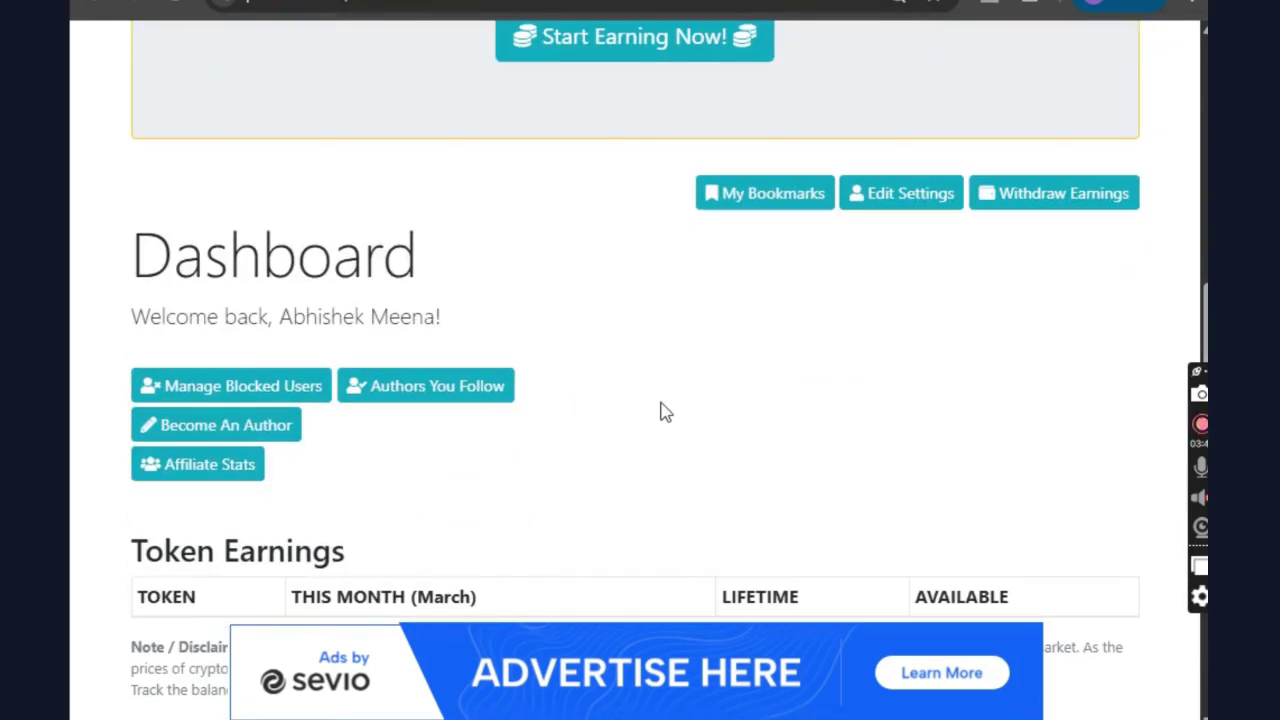
scroll(666, 412, "down", 3)
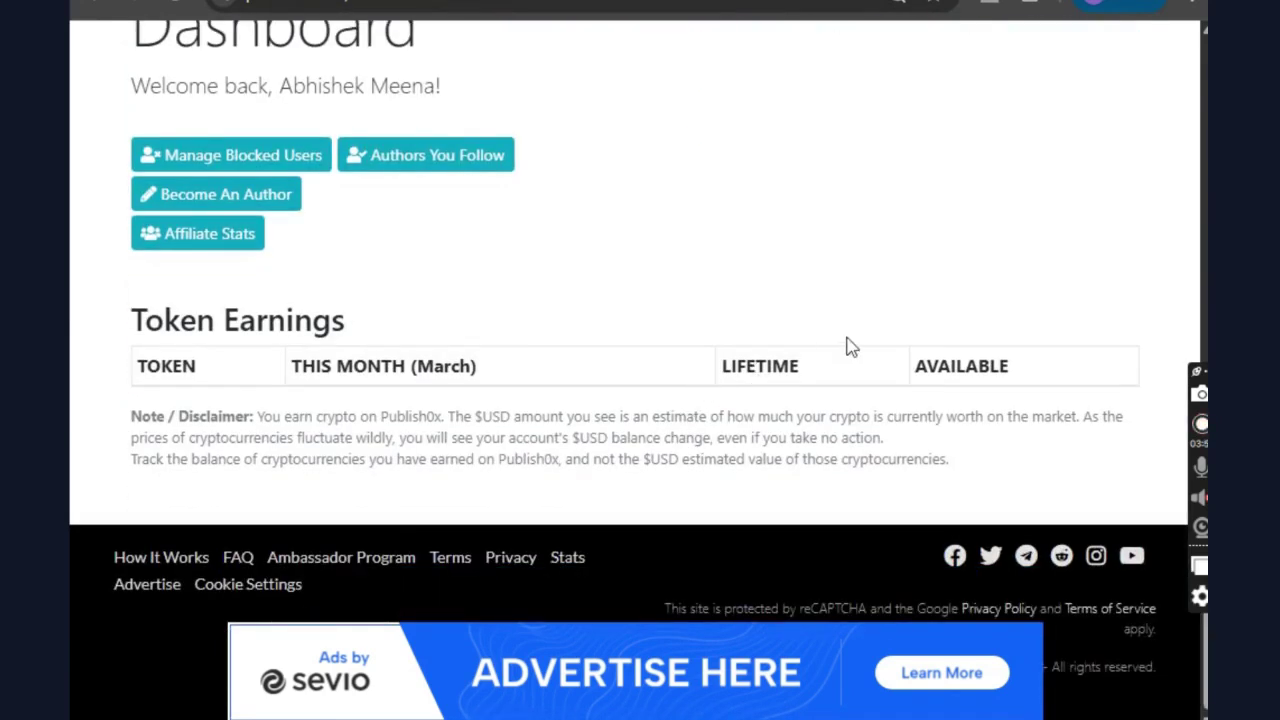
scroll(846, 346, "up", 9)
mouse_move(1080, 166)
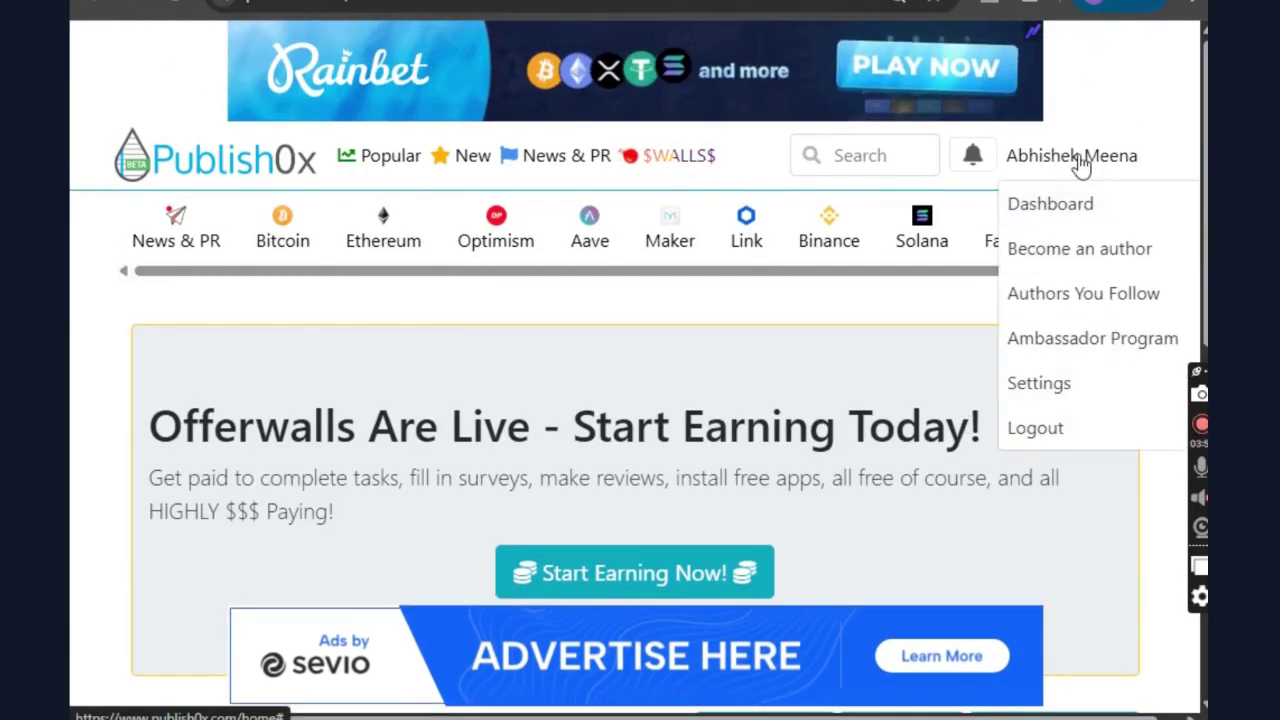
Step: Start the Author Application at 'What do you want to blog about' and open a tab for searching
left_click(1079, 257)
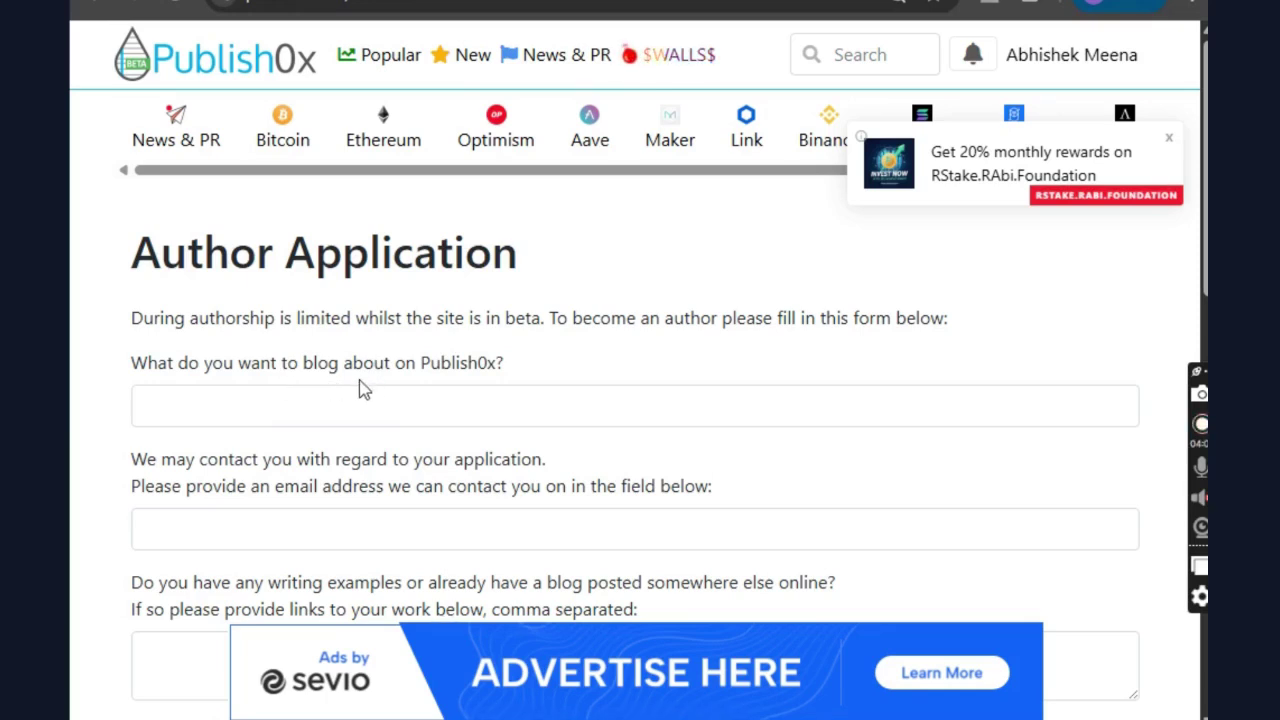
left_click(285, 407)
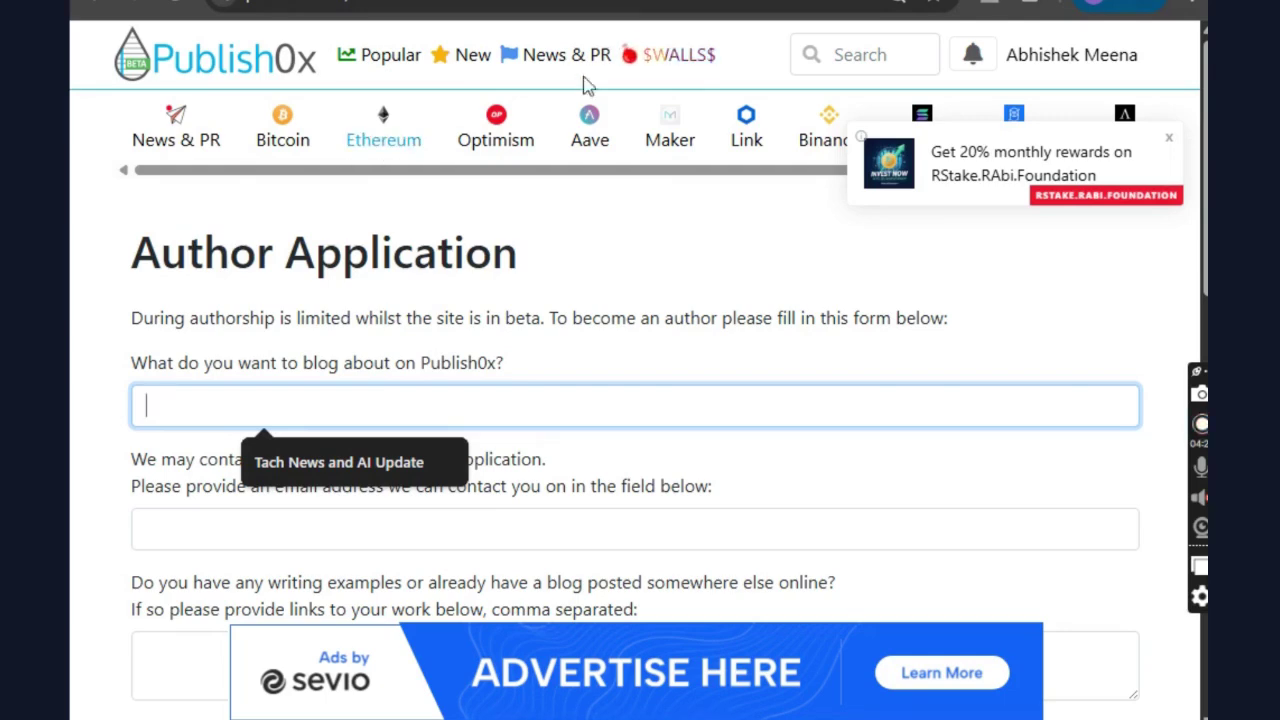
key("ctrl+t")
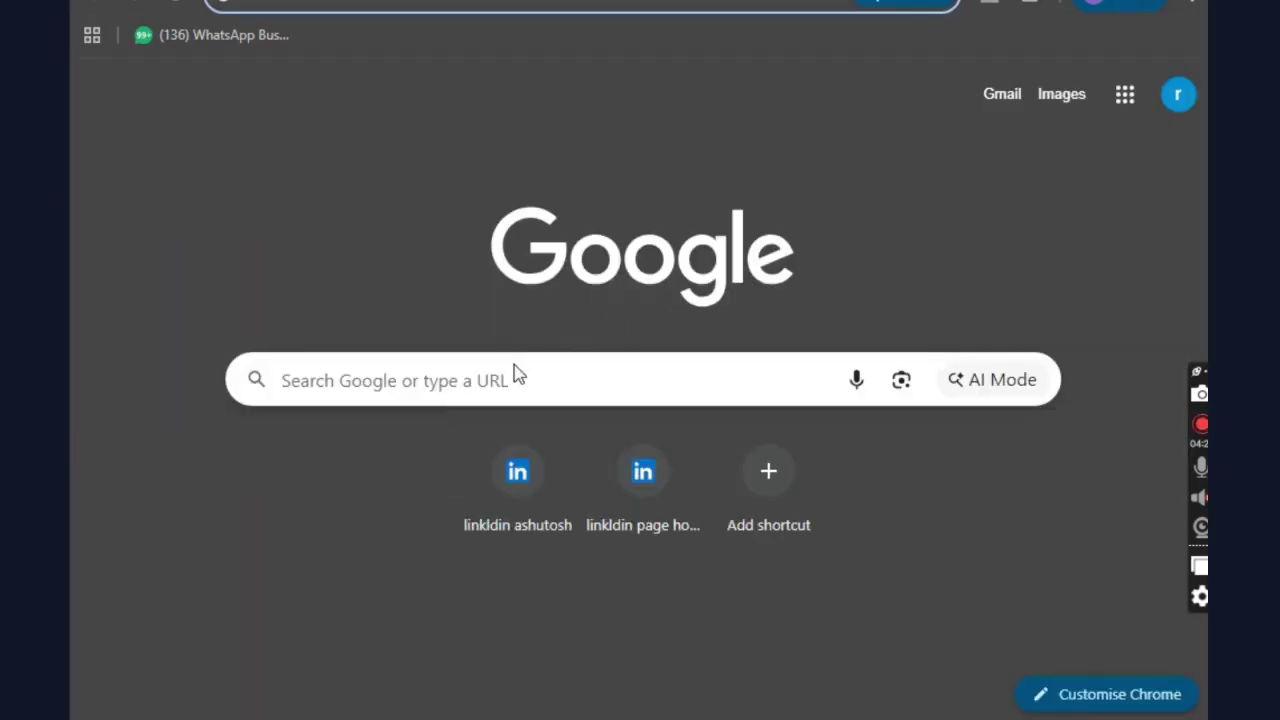
Step: Search Google for 'chatgpt' and open the ChatGPT website from the results
left_click(512, 379)
type("chatgpt")
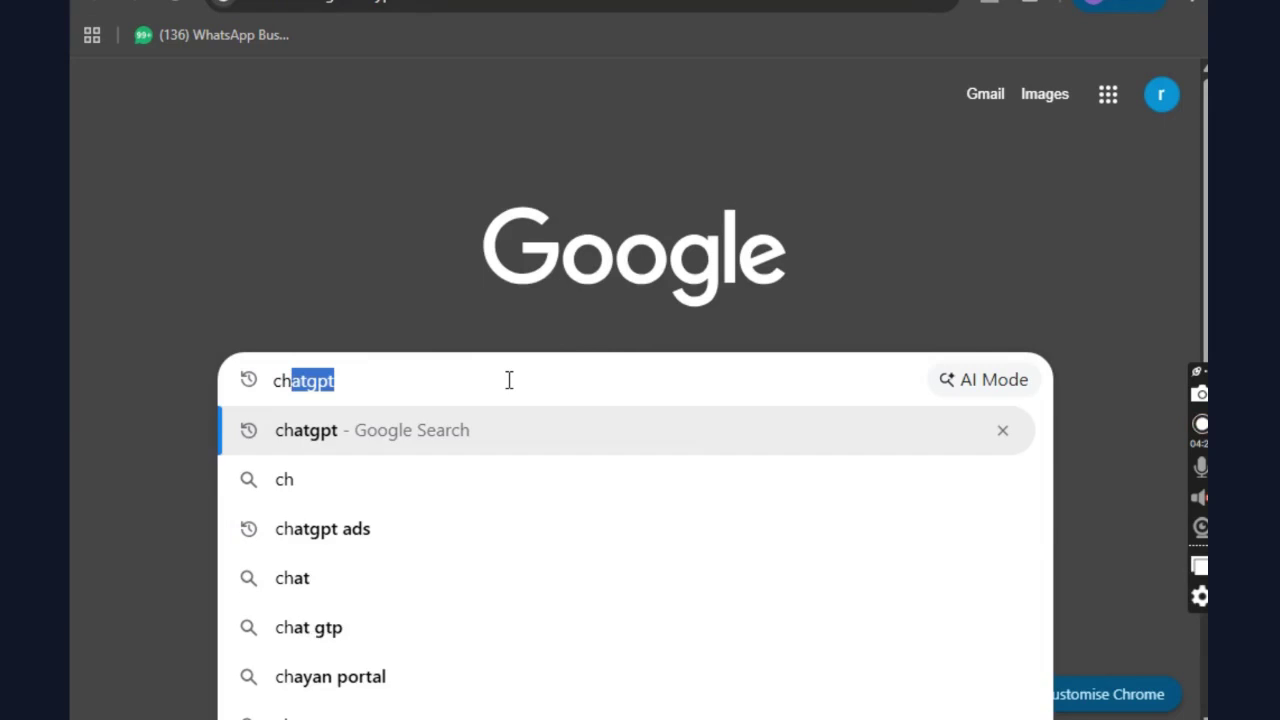
left_click(300, 432)
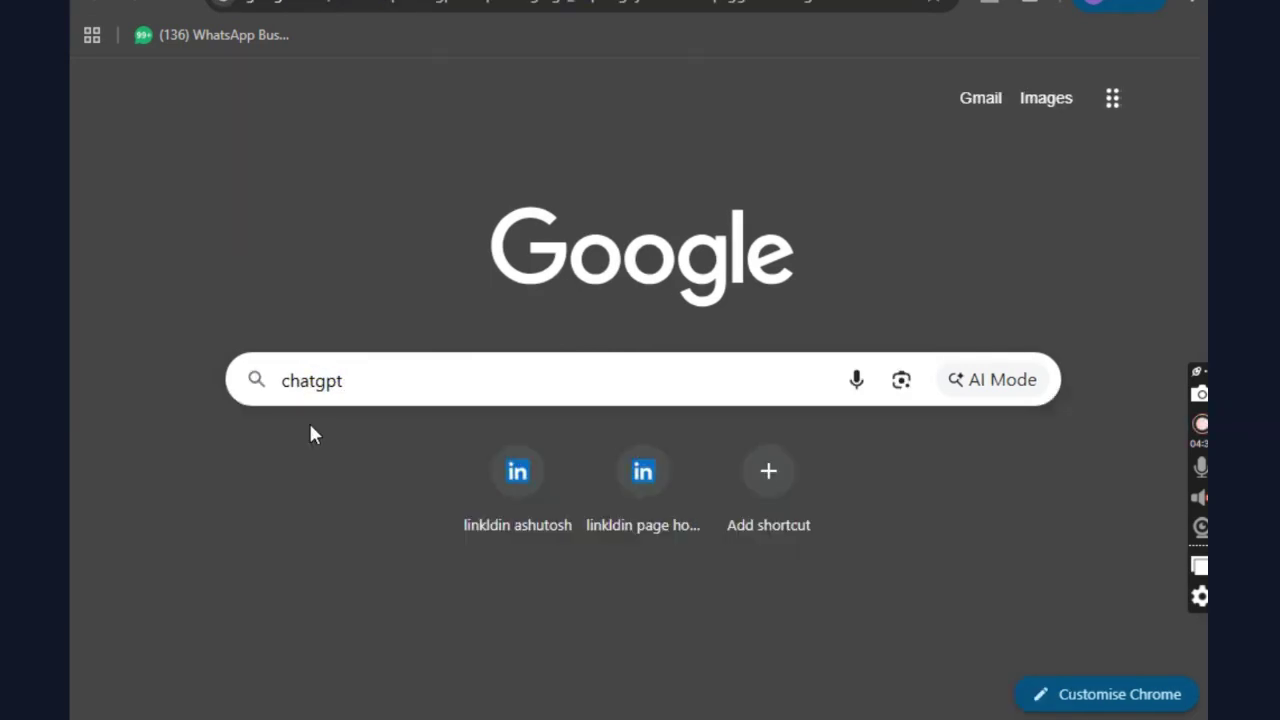
left_click(328, 396)
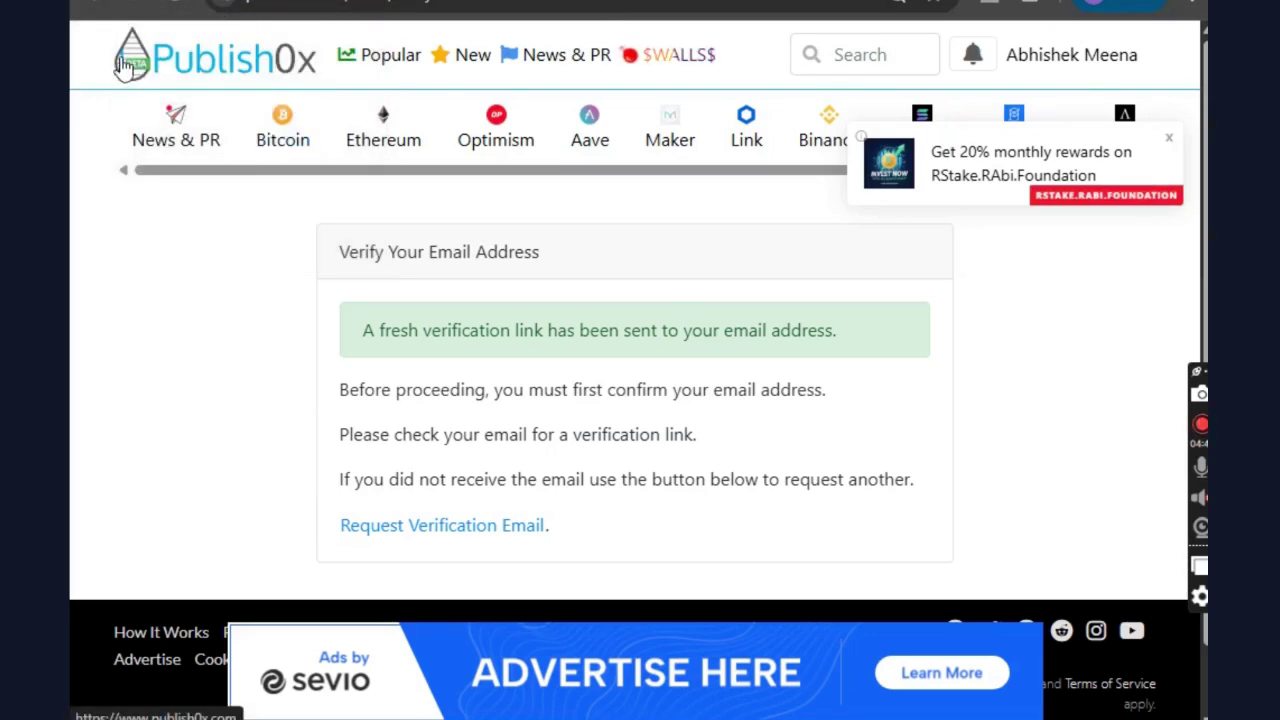
Step: Select and copy the Publish0x page URL from the address bar
left_click(342, 3)
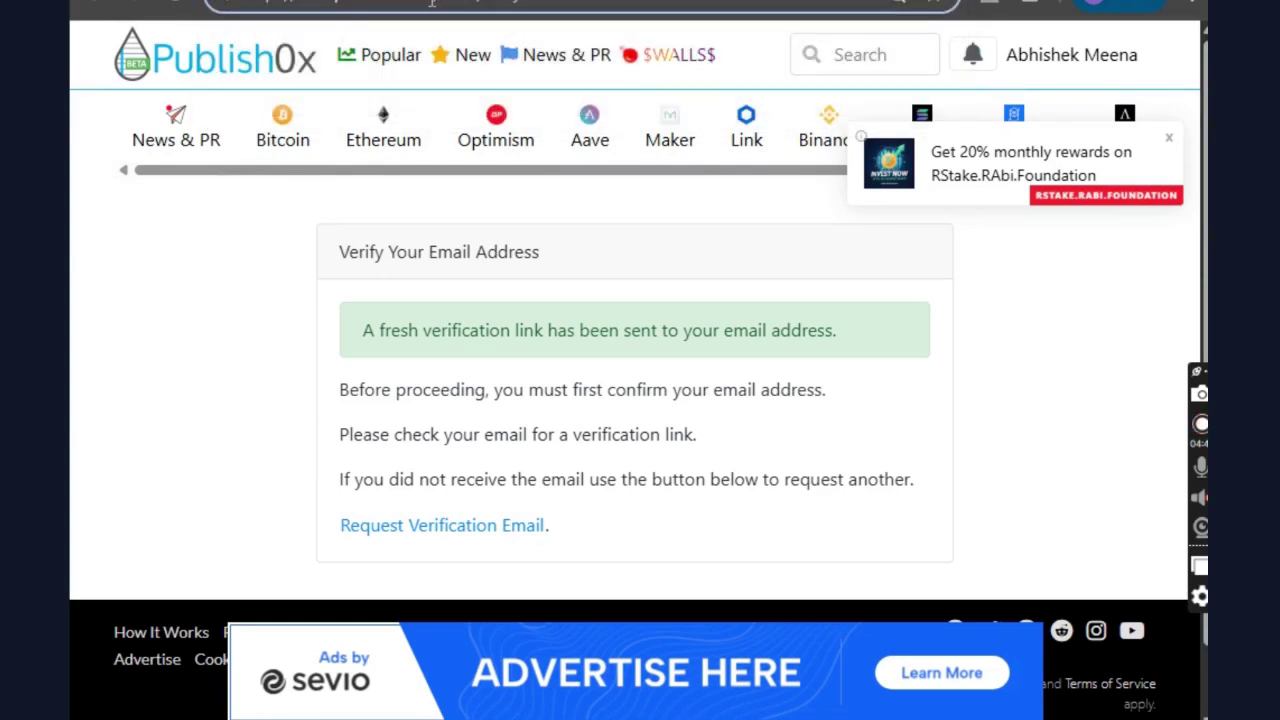
left_click_drag(428, 3, 246, 25)
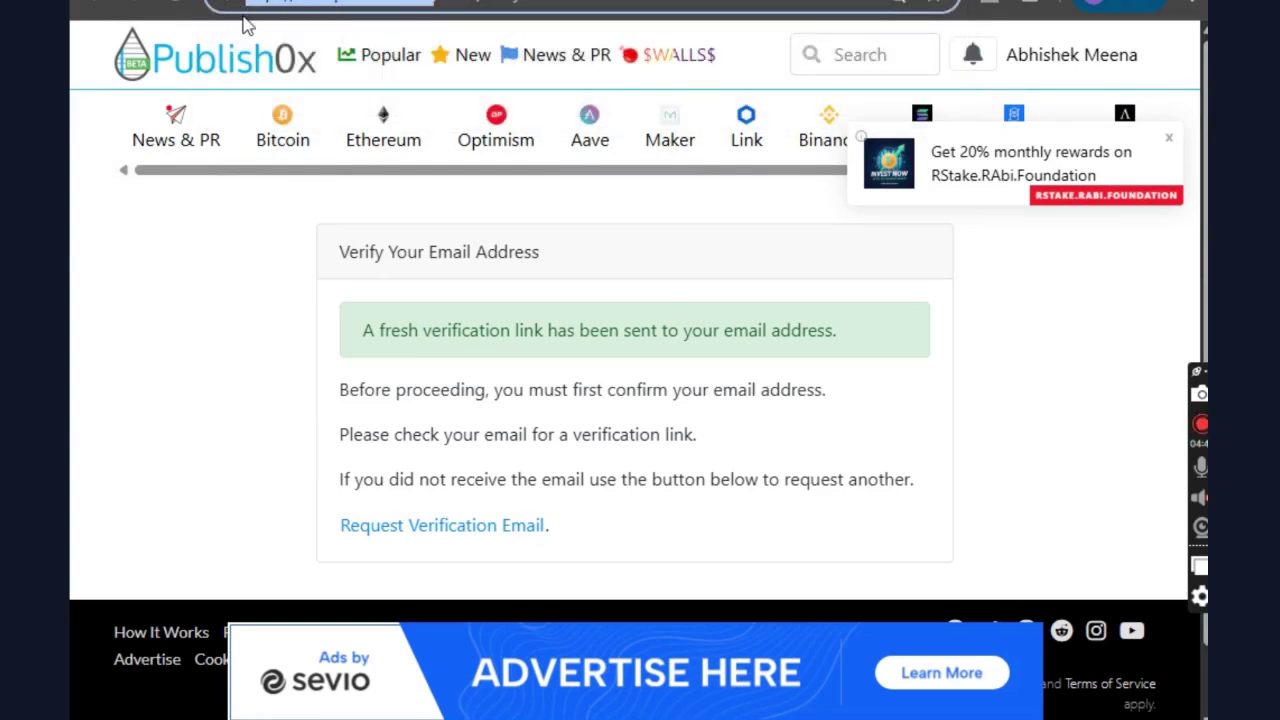
left_click(247, 265)
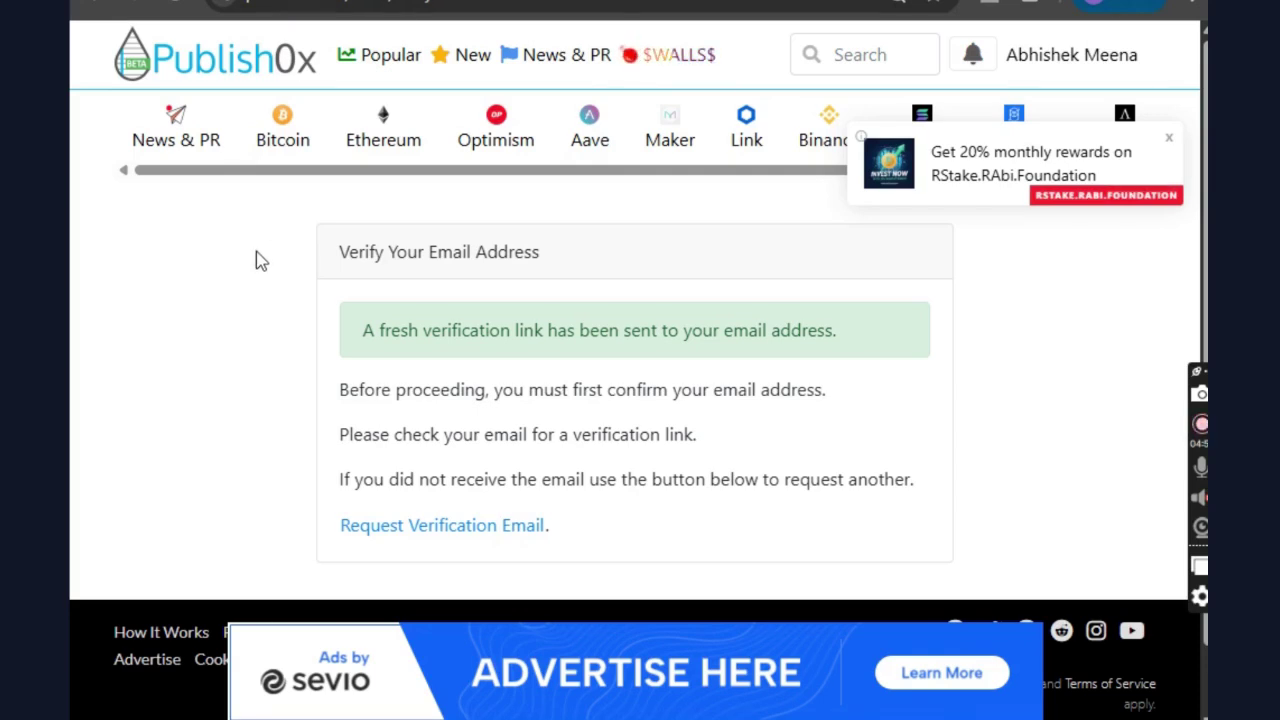
Step: Start a ChatGPT prompt with the Publish0x link and a Hinglish request for help joining as an author
left_click(549, 2)
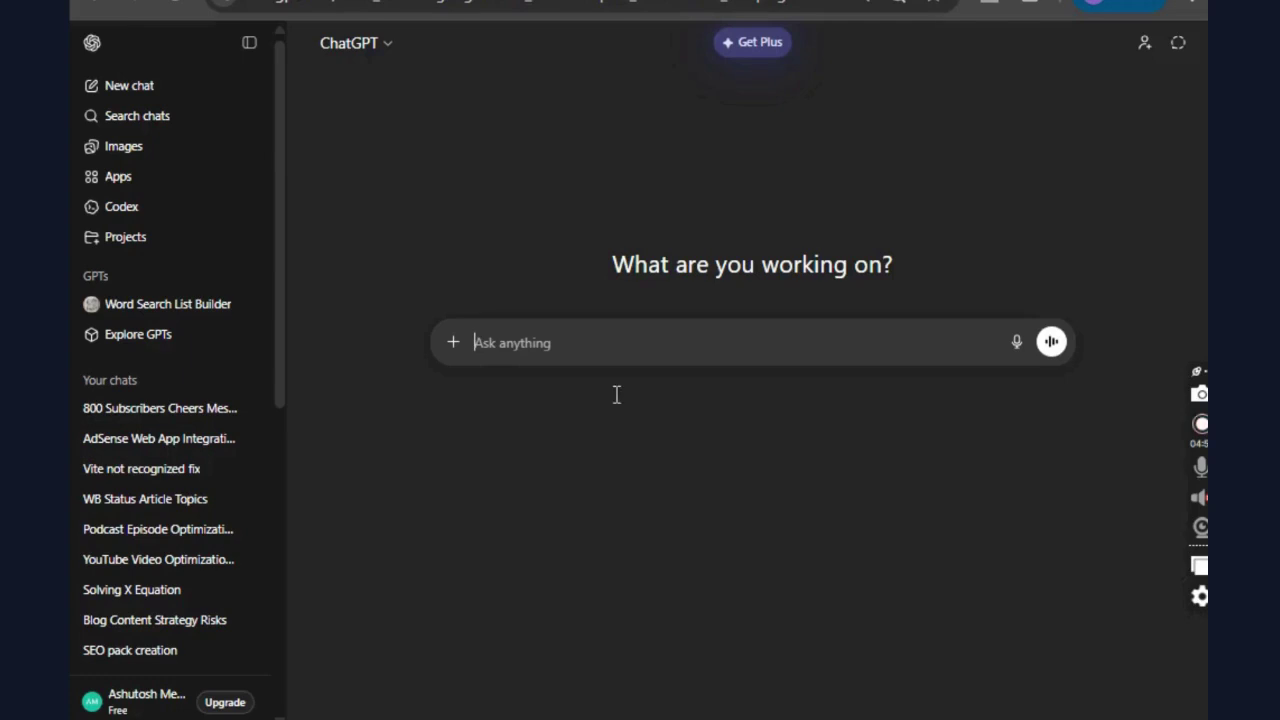
left_click(490, 336)
type("-")
type("https://www.publish0x.com/")
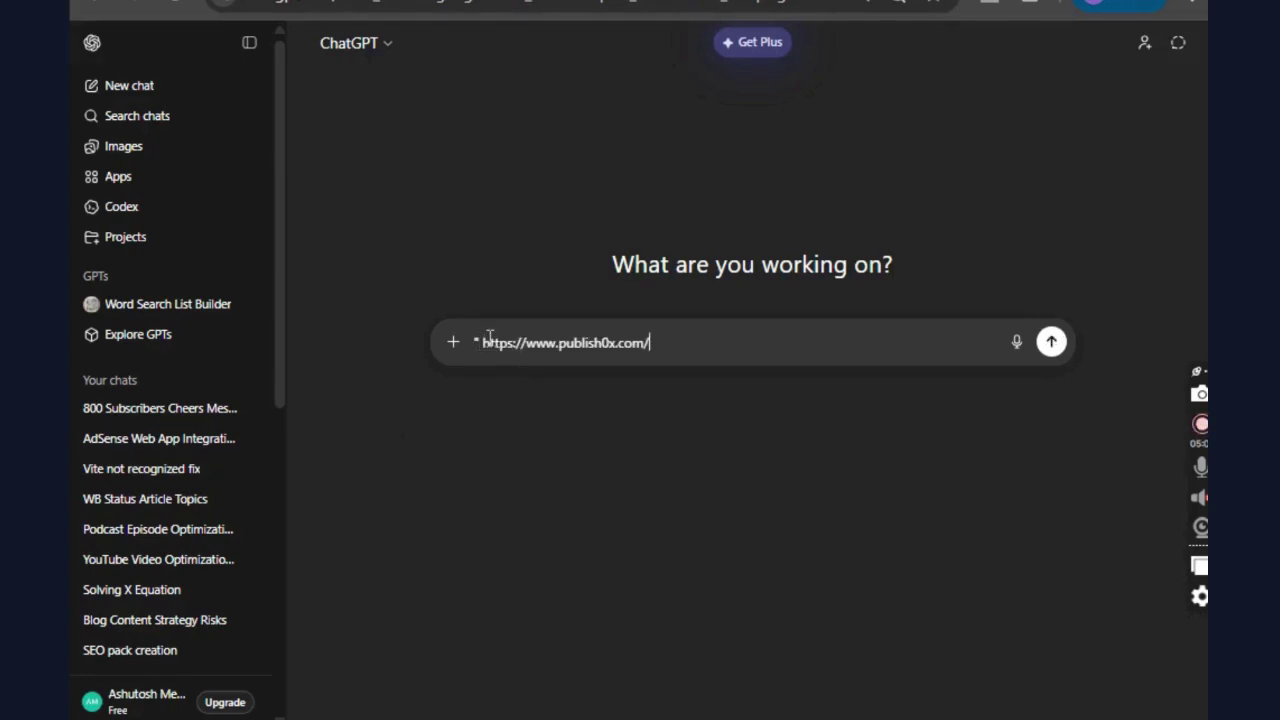
type("\" ye platform")
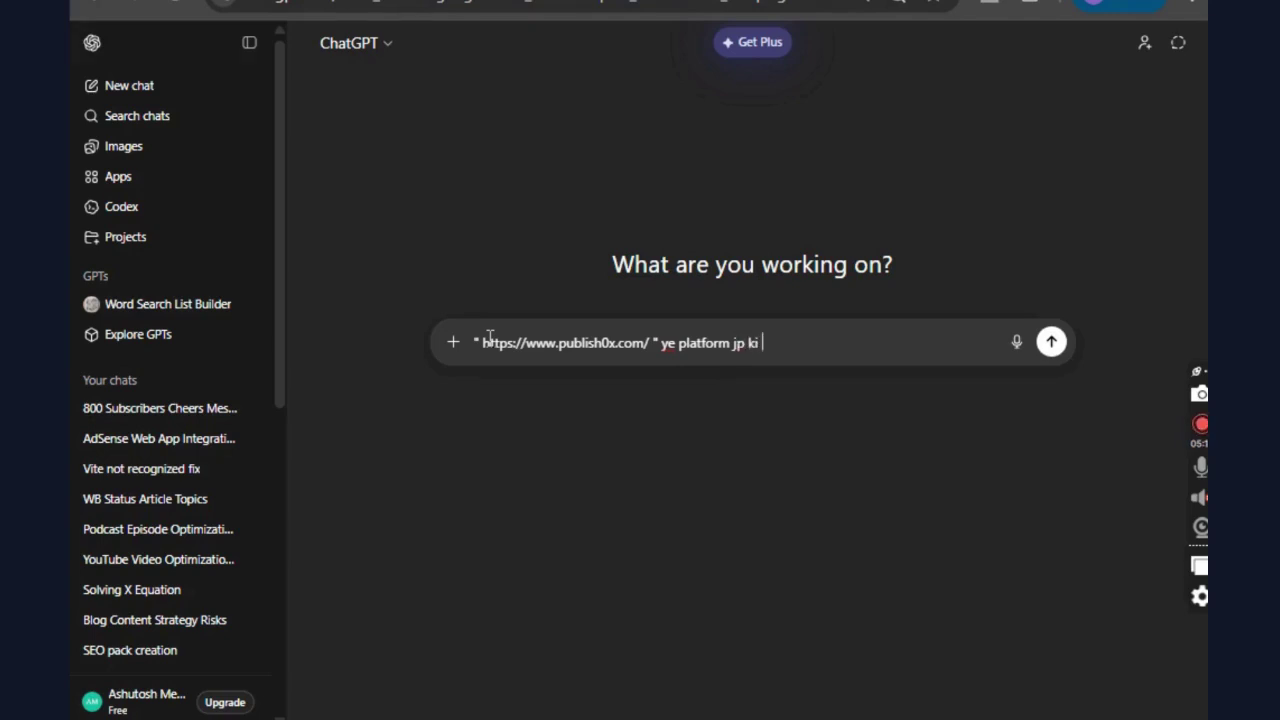
type("jp ki crypto ke arounf")
type(" hi or m")
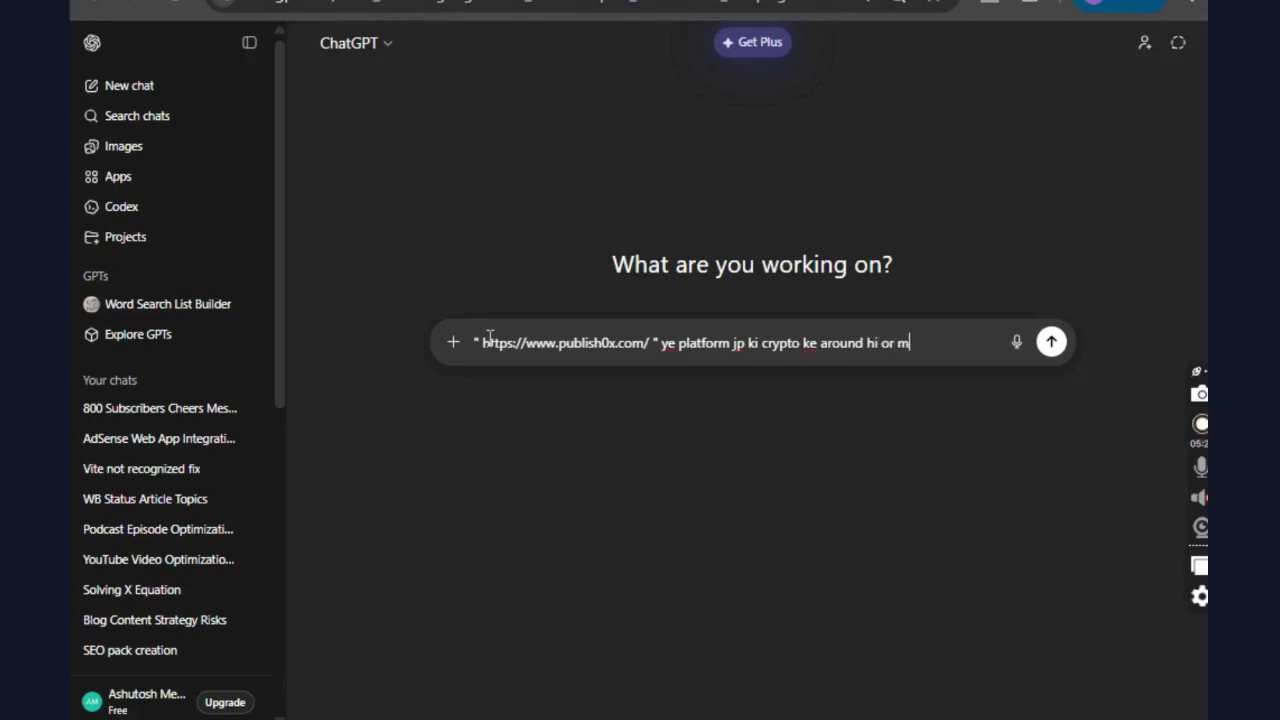
type("e is par as author")
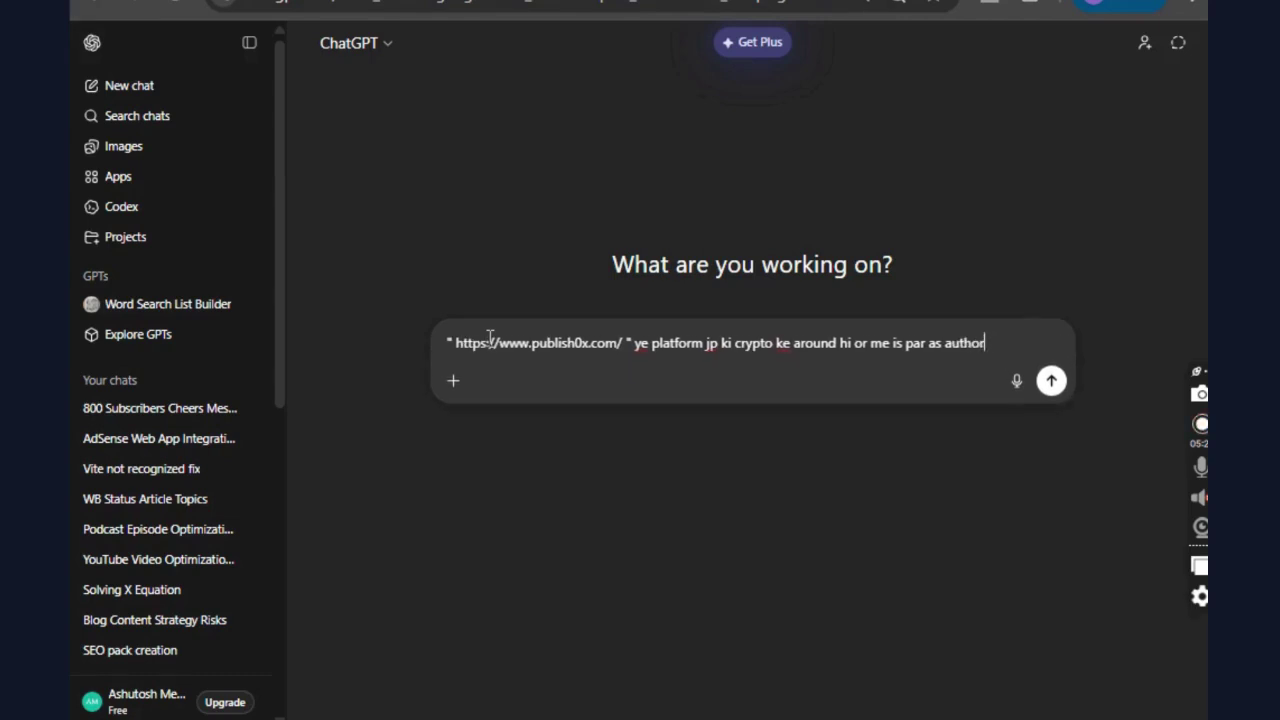
type(" join hona chahta ")
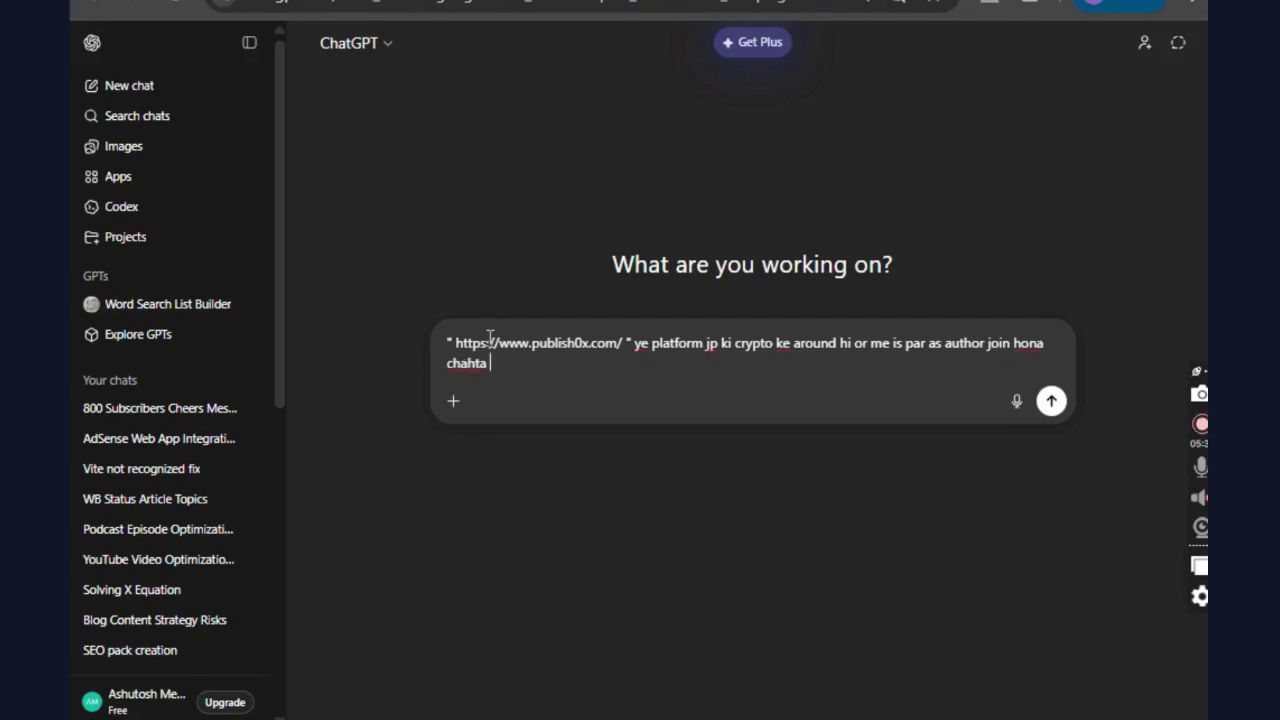
type("hu to ye hamse kuch ba")
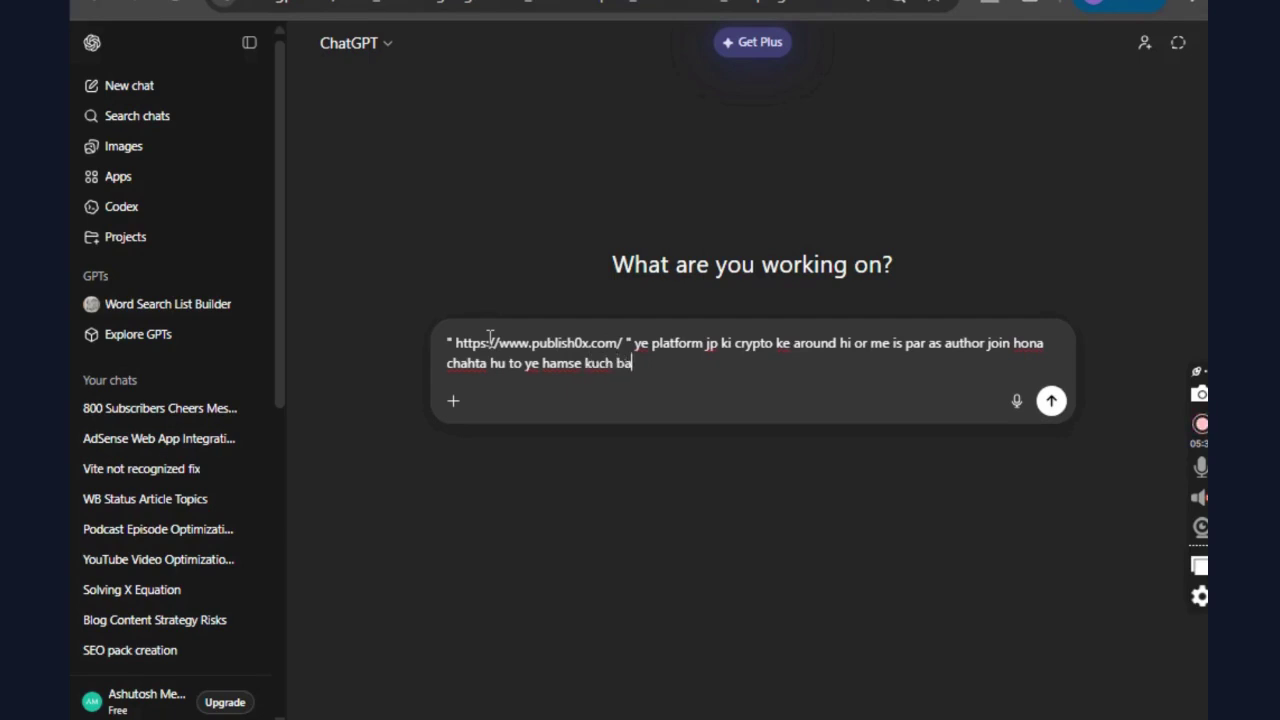
type("sic information le rah")
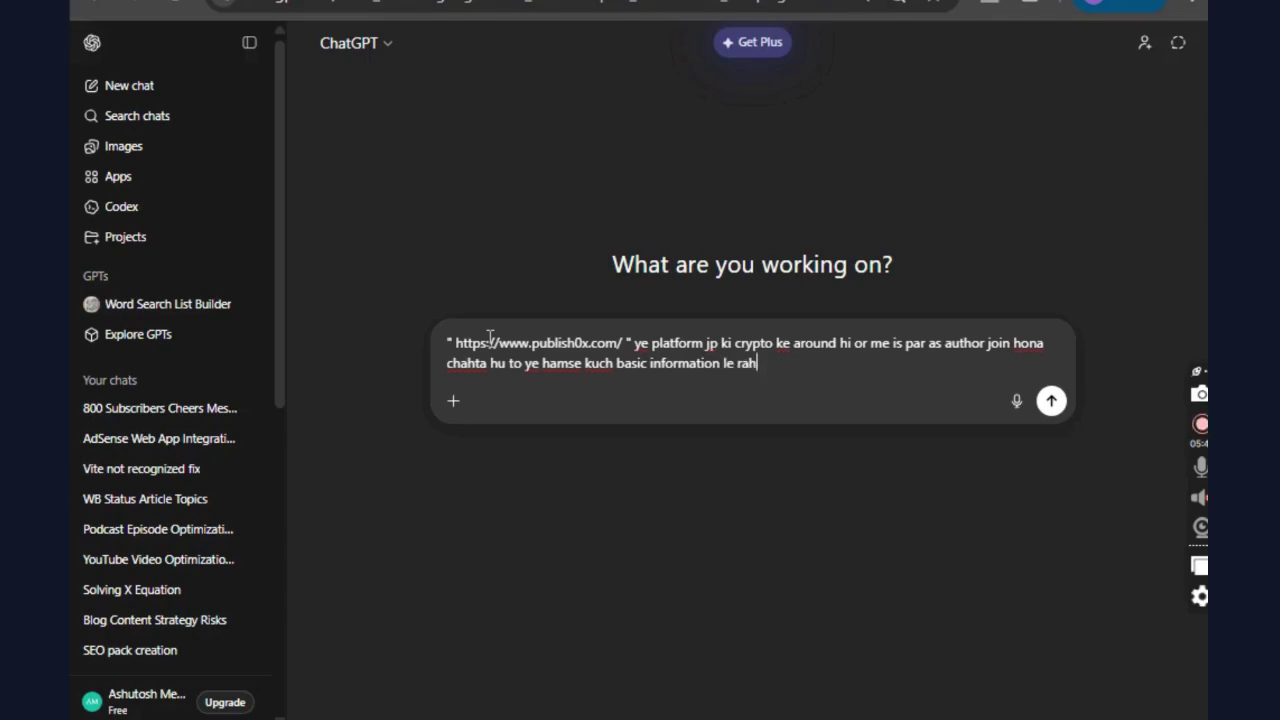
type("e hjese ki")
Step: Copy the 'What do you want to blog about' question into the prompt
left_click(421, 14)
left_click_drag(133, 467, 528, 452)
key("ctrl+c")
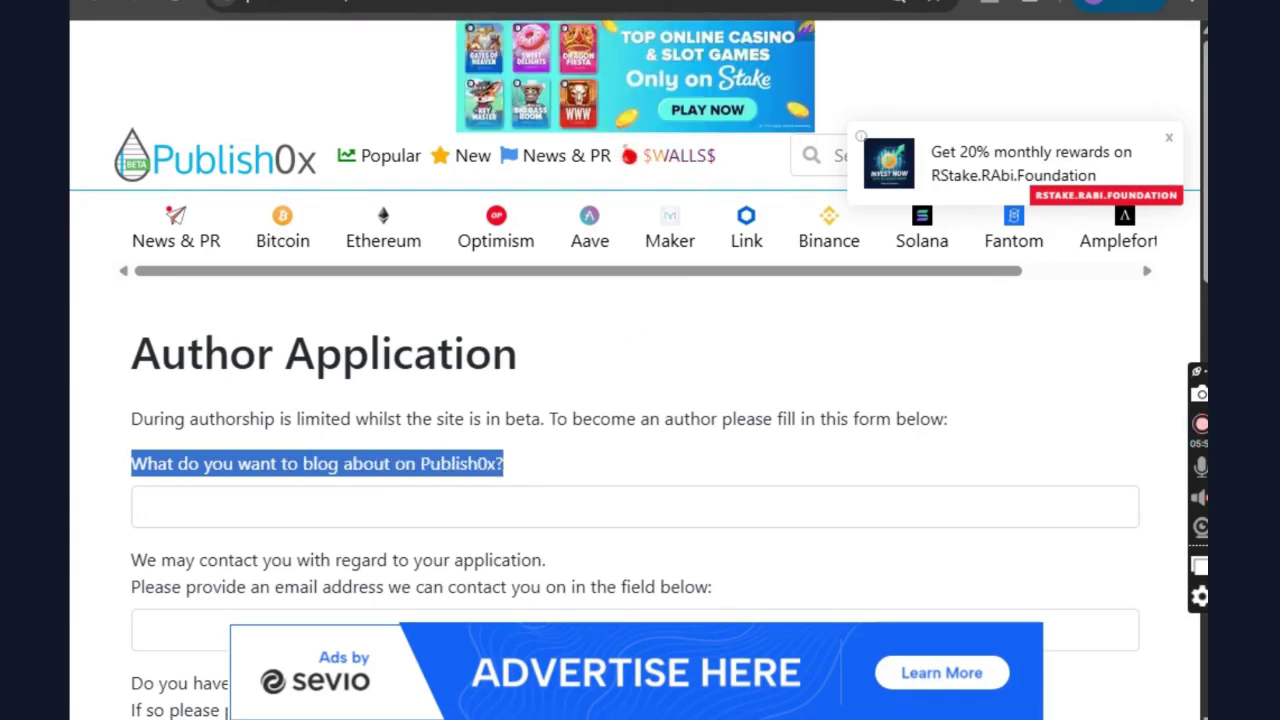
key("ctrl+Tab")
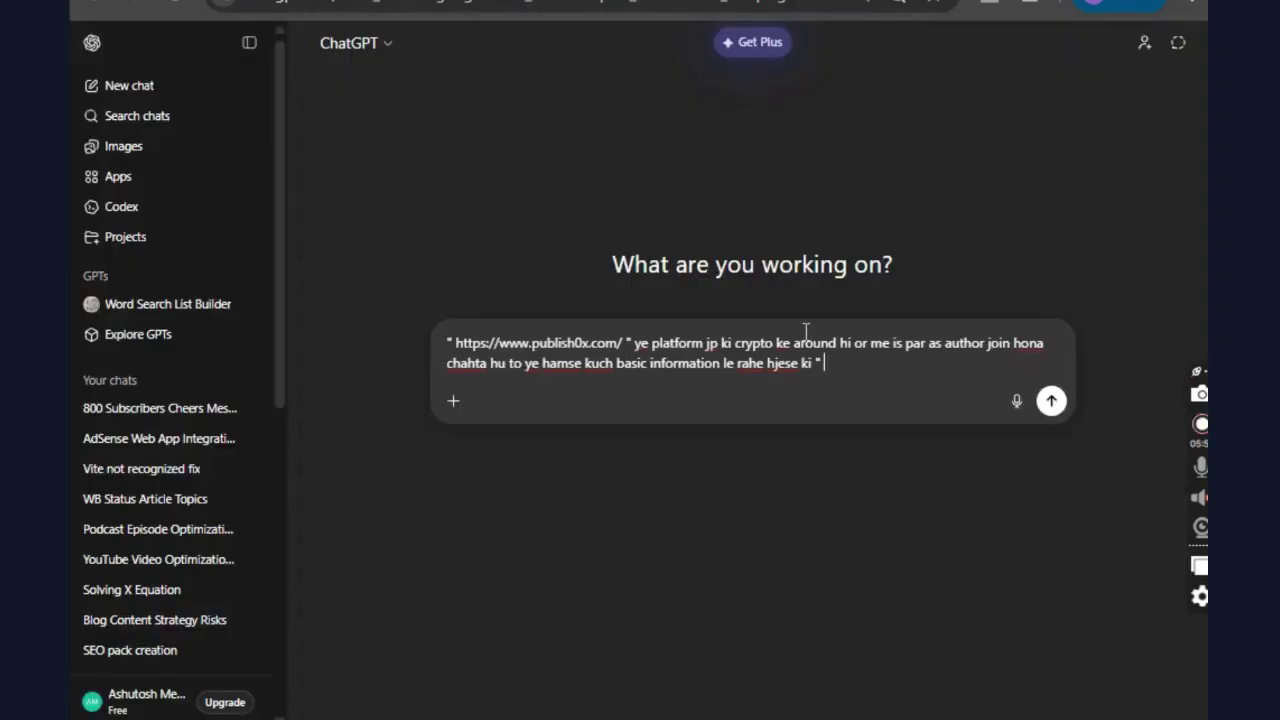
key("ctrl+v")
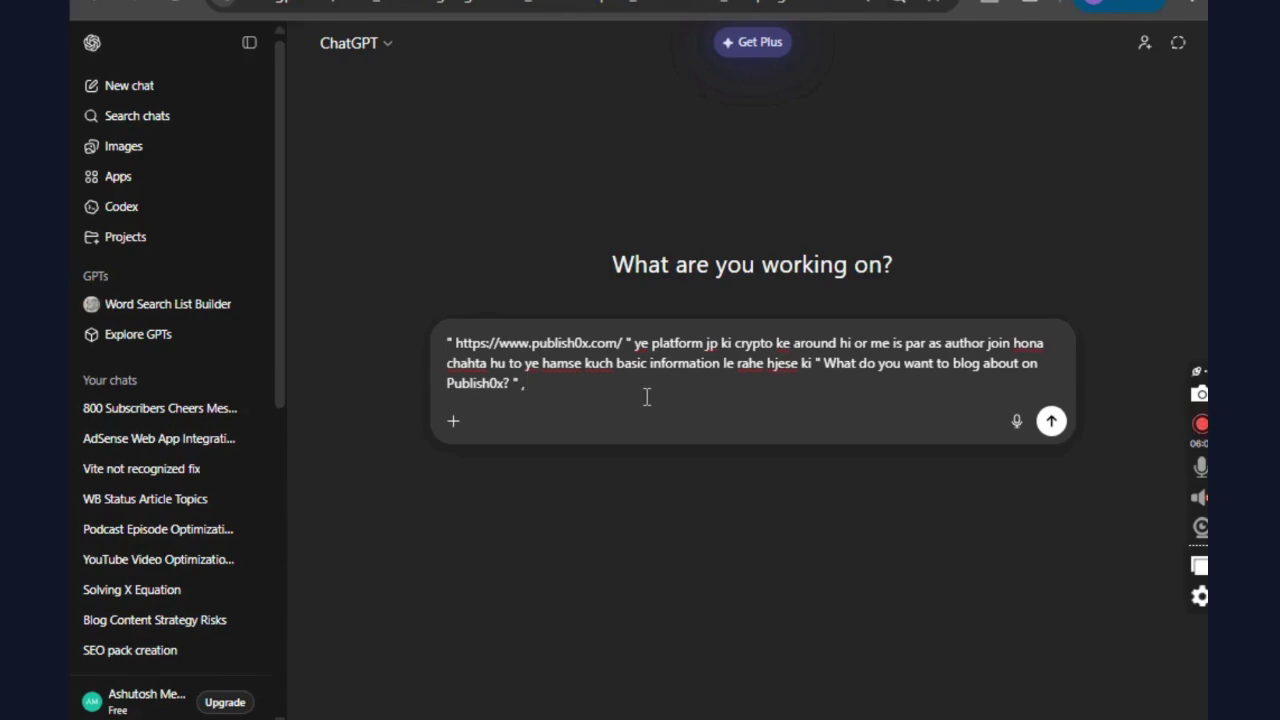
Step: Add the contact email question to the prompt in quotes
key("ctrl+shift+Tab")
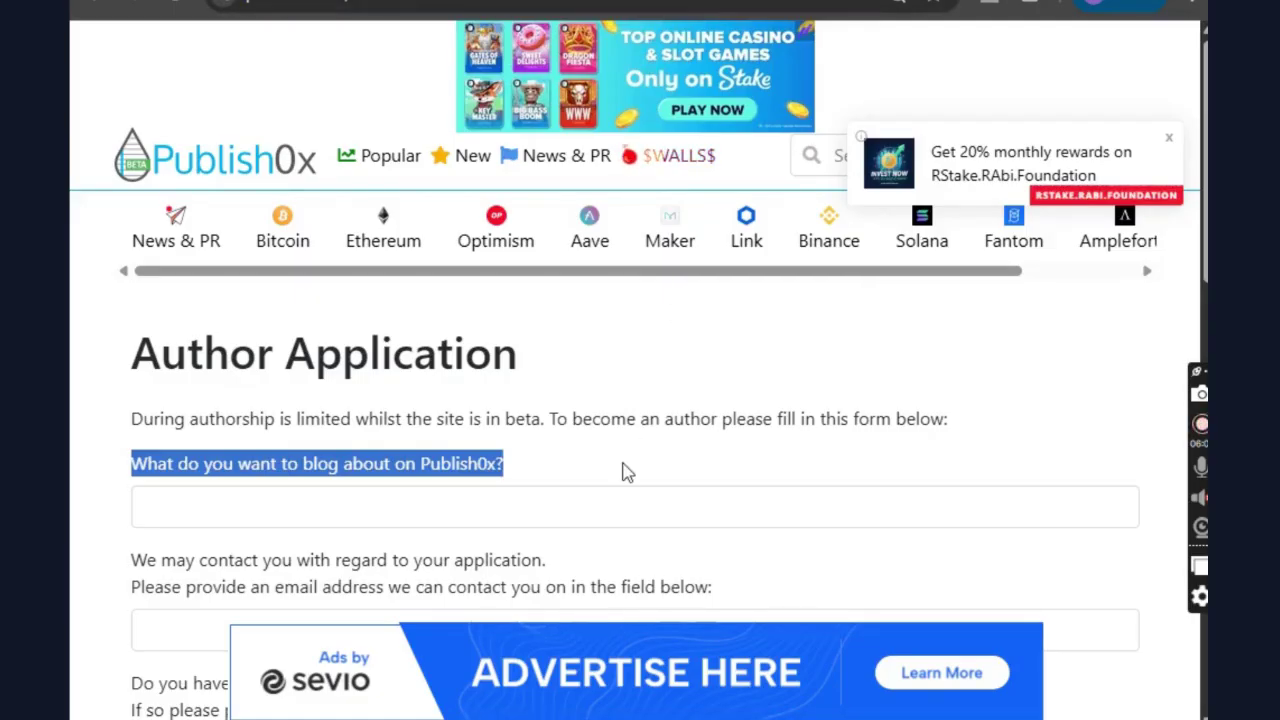
scroll(625, 472, "down", 3)
left_click(596, 312)
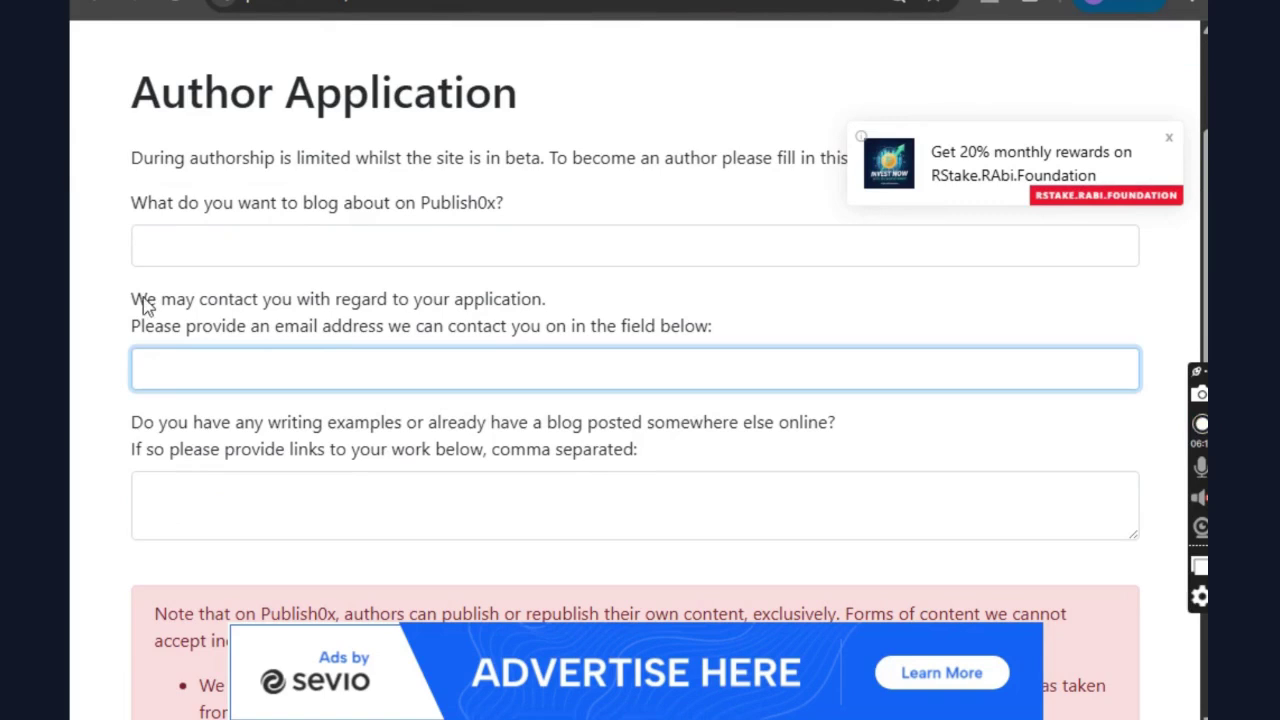
left_click_drag(133, 304, 778, 344)
key("ctrl+c")
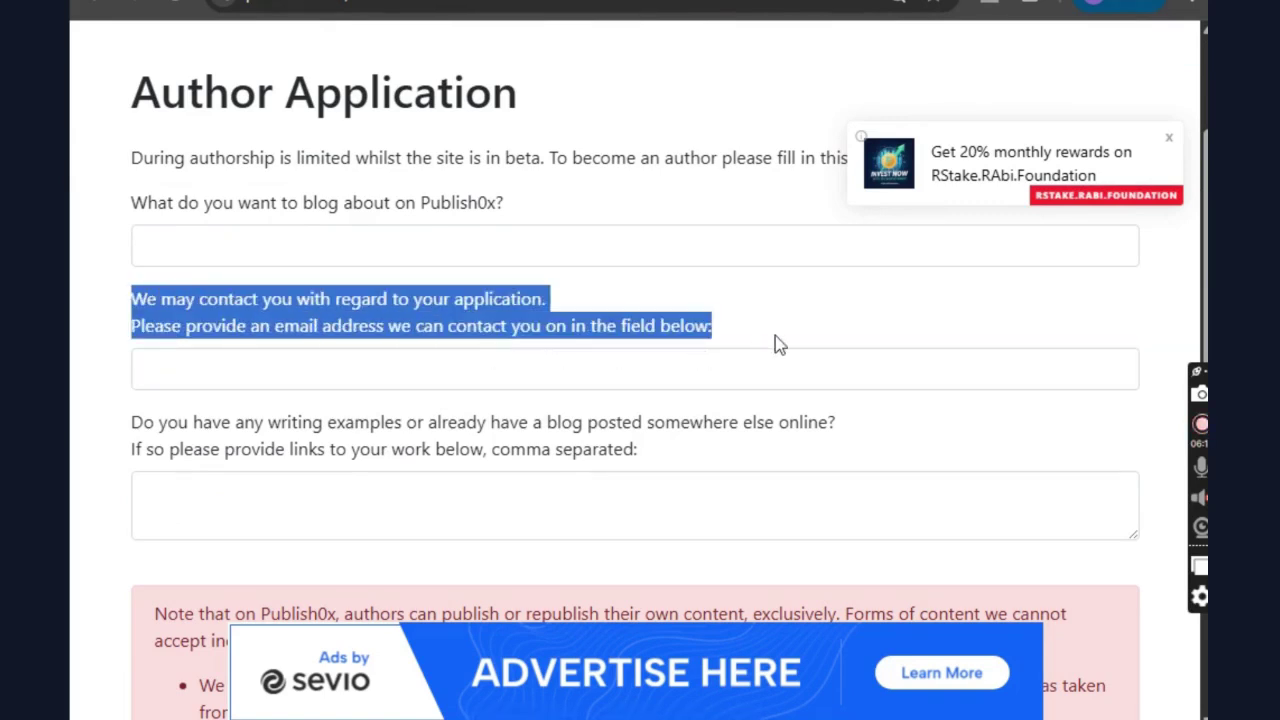
key("ctrl+Tab")
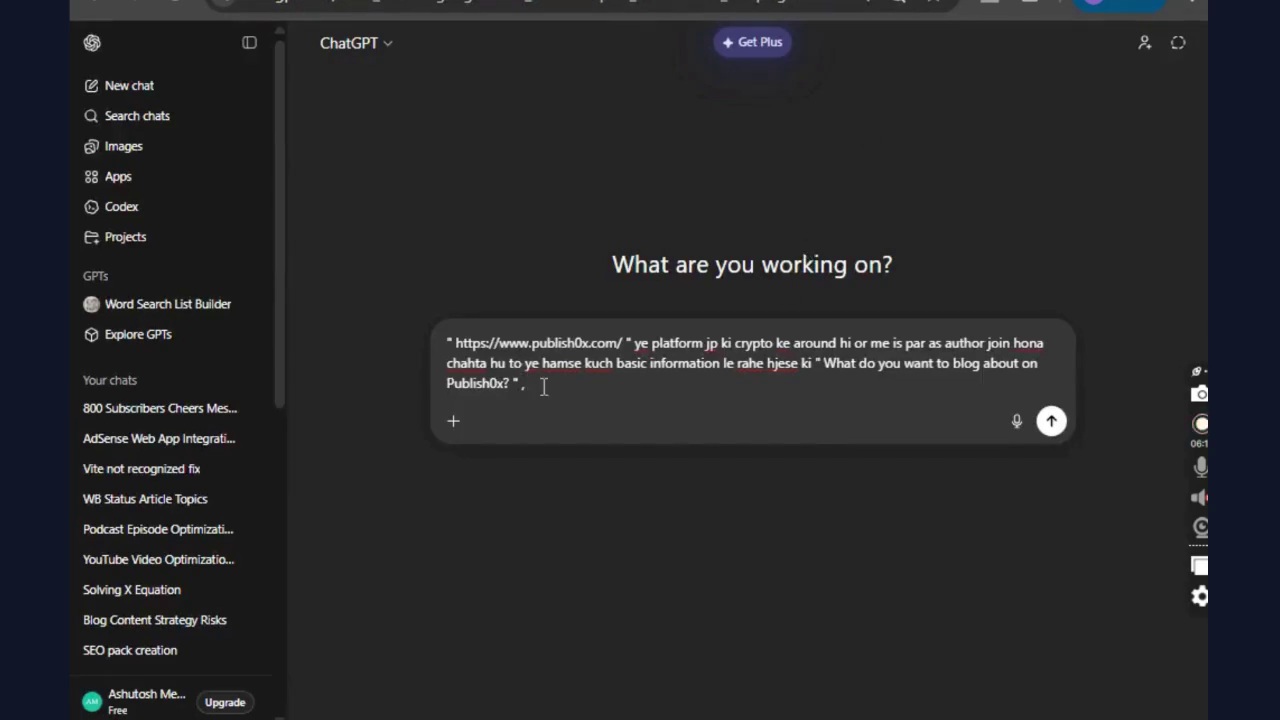
type("\"")
key("ctrl+v")
type("\"")
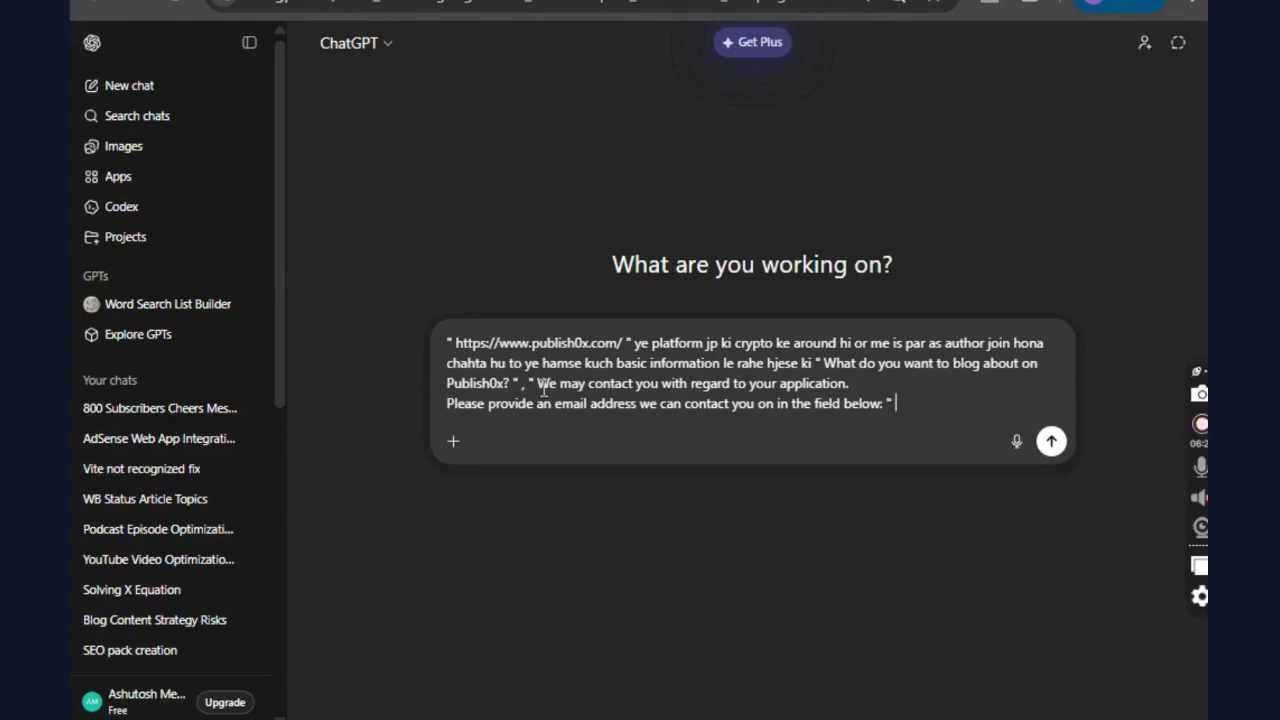
Step: Add the writing examples question to the end of the prompt in quotes
left_click(662, 10)
left_click(200, 438)
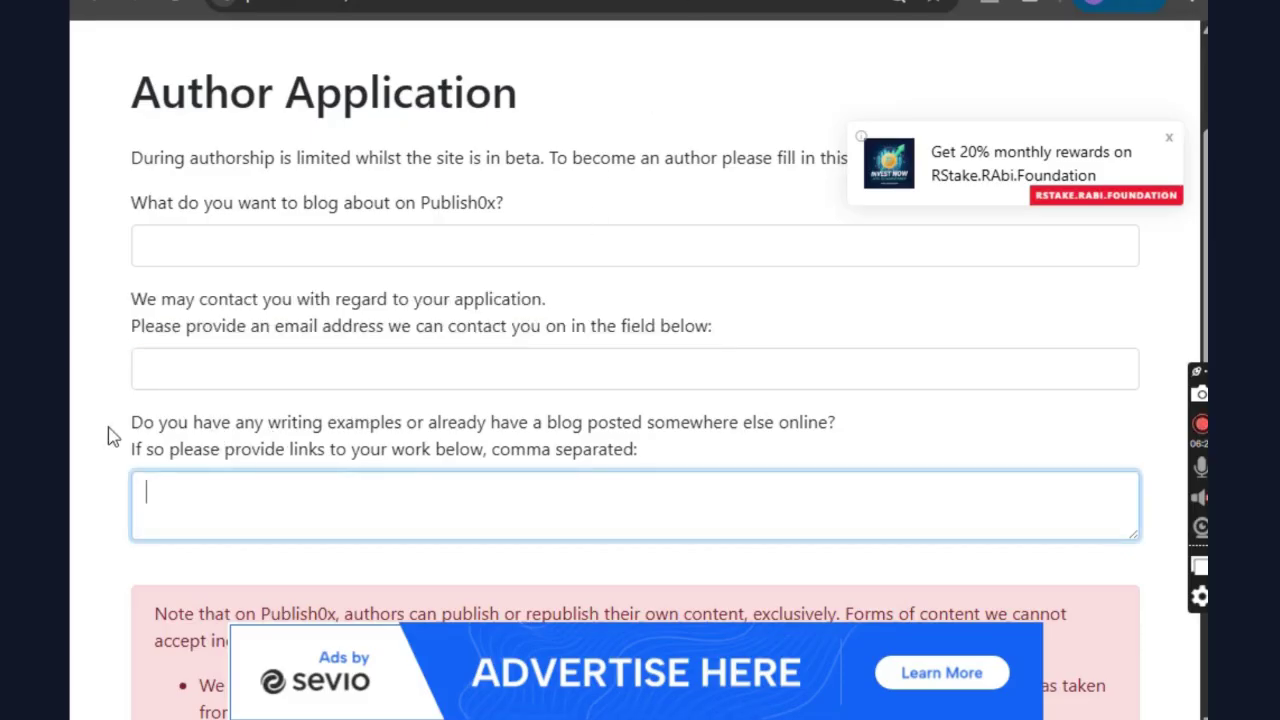
left_click_drag(132, 425, 660, 466)
key("ctrl+c")
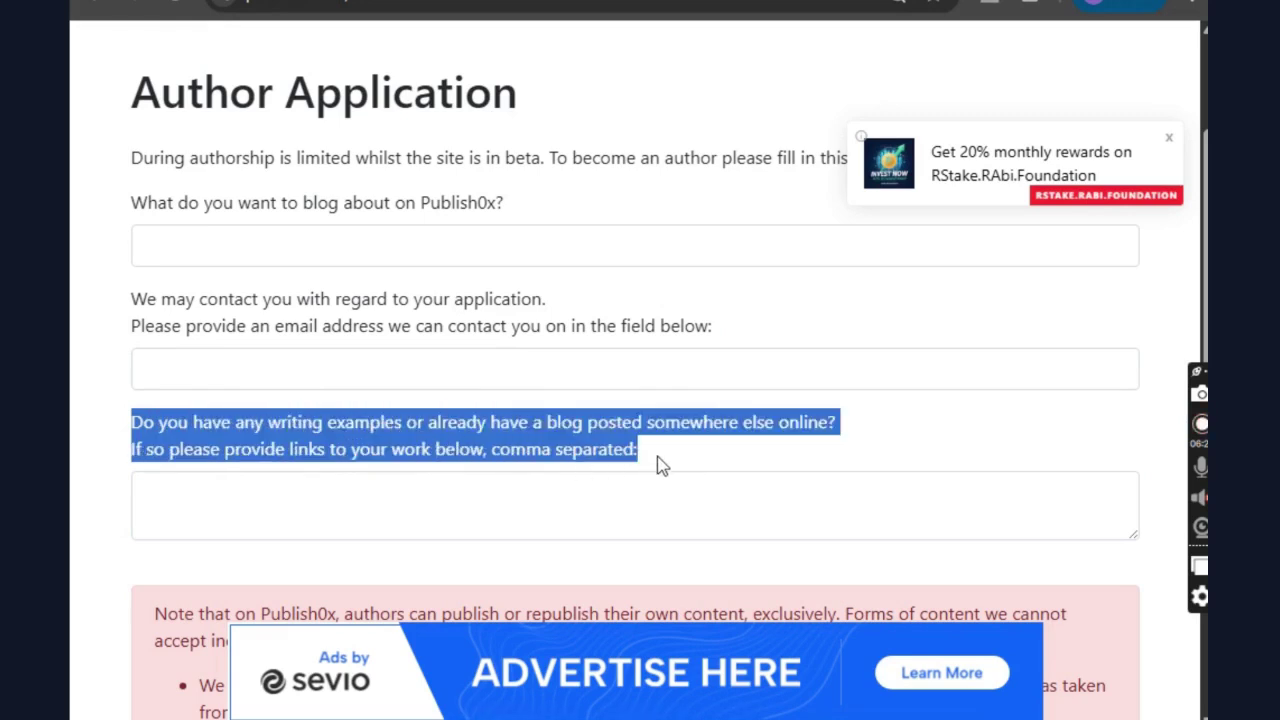
left_click(655, 462)
key("ctrl+Tab")
left_click(915, 403)
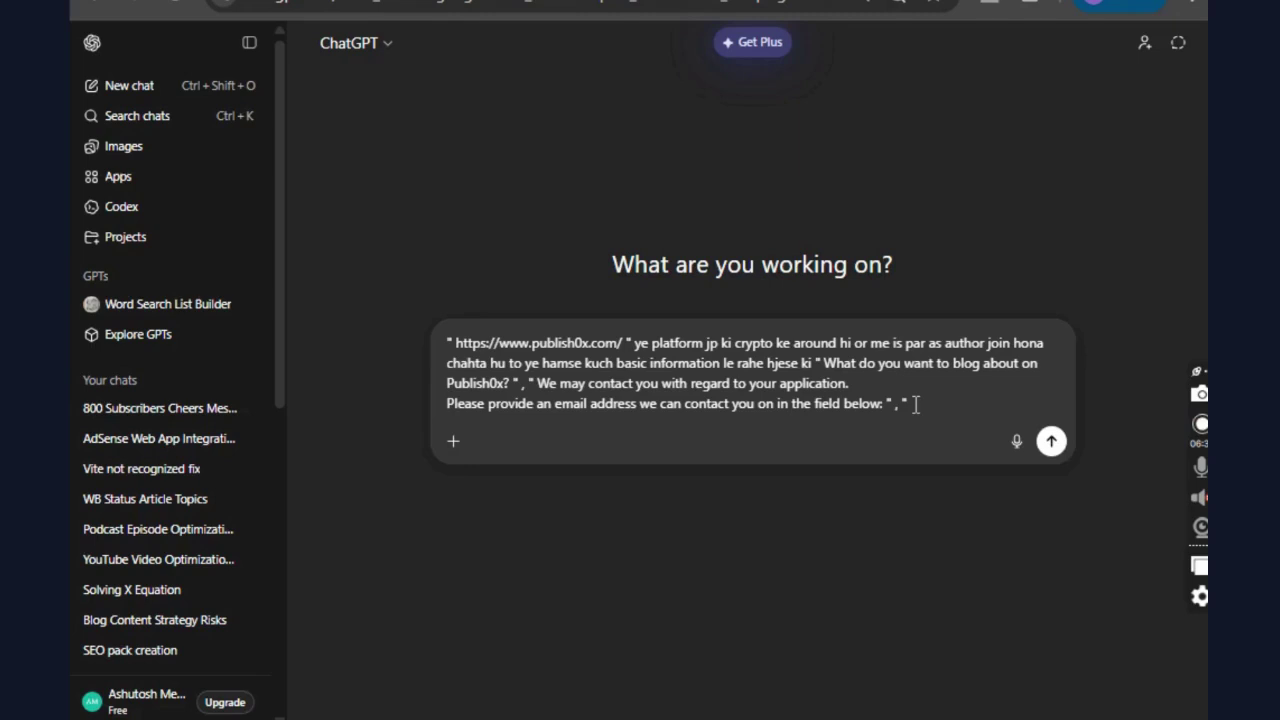
key("ctrl+v")
type("\"")
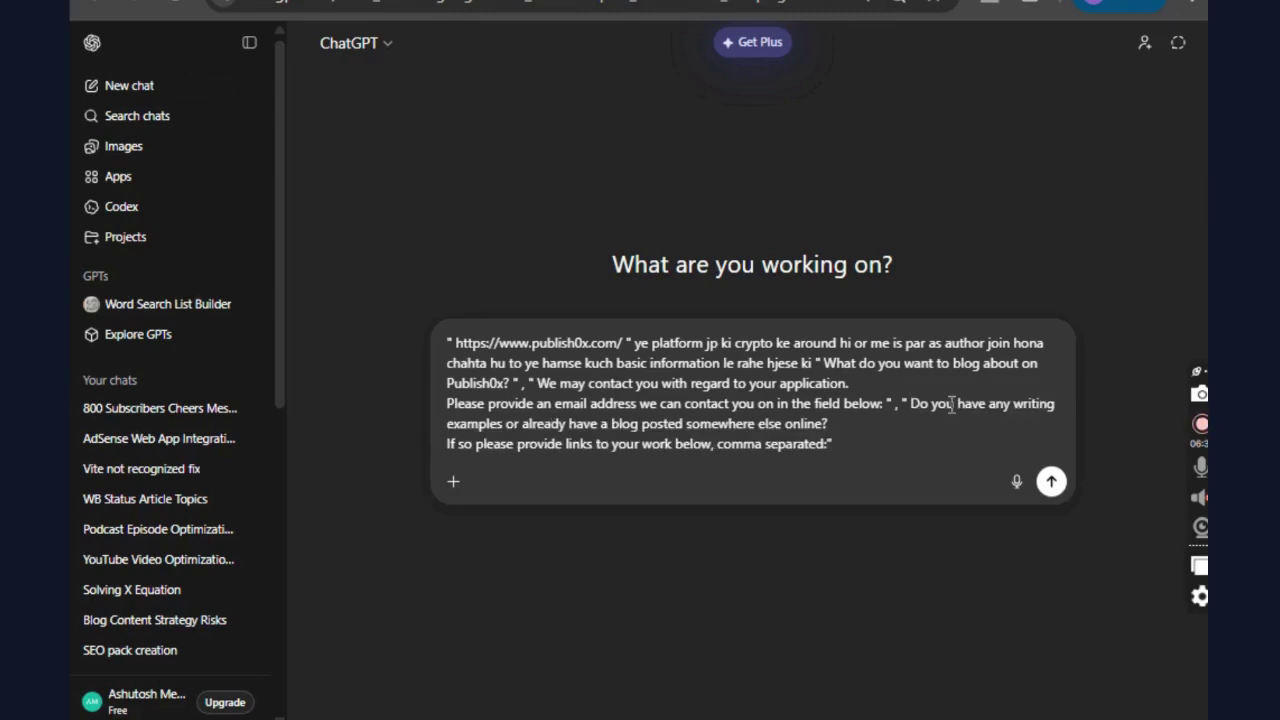
key("ctrl+Tab")
Step: Scroll through the form's rules, I agree checkboxes and Submit Application button
scroll(540, 363, "up", 1)
scroll(506, 363, "down", 5)
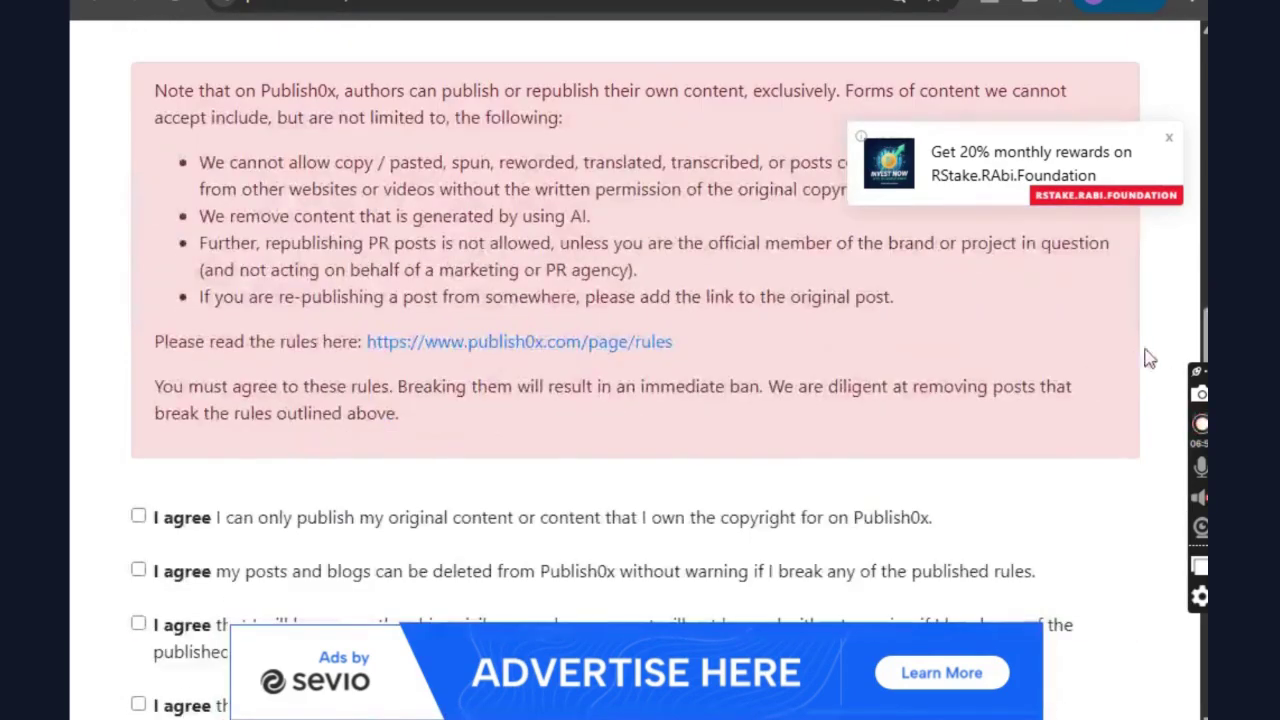
scroll(1150, 360, "down", 3)
scroll(640, 360, "down", 1)
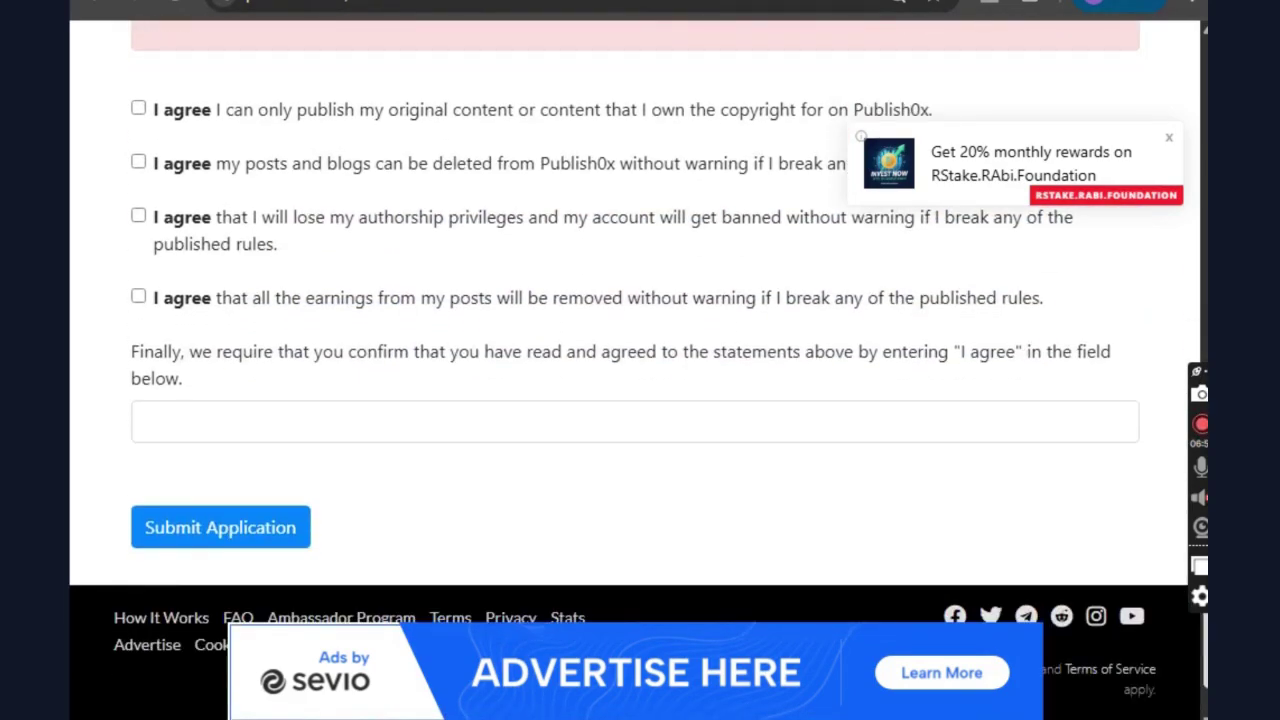
scroll(1054, 89, "up", 10)
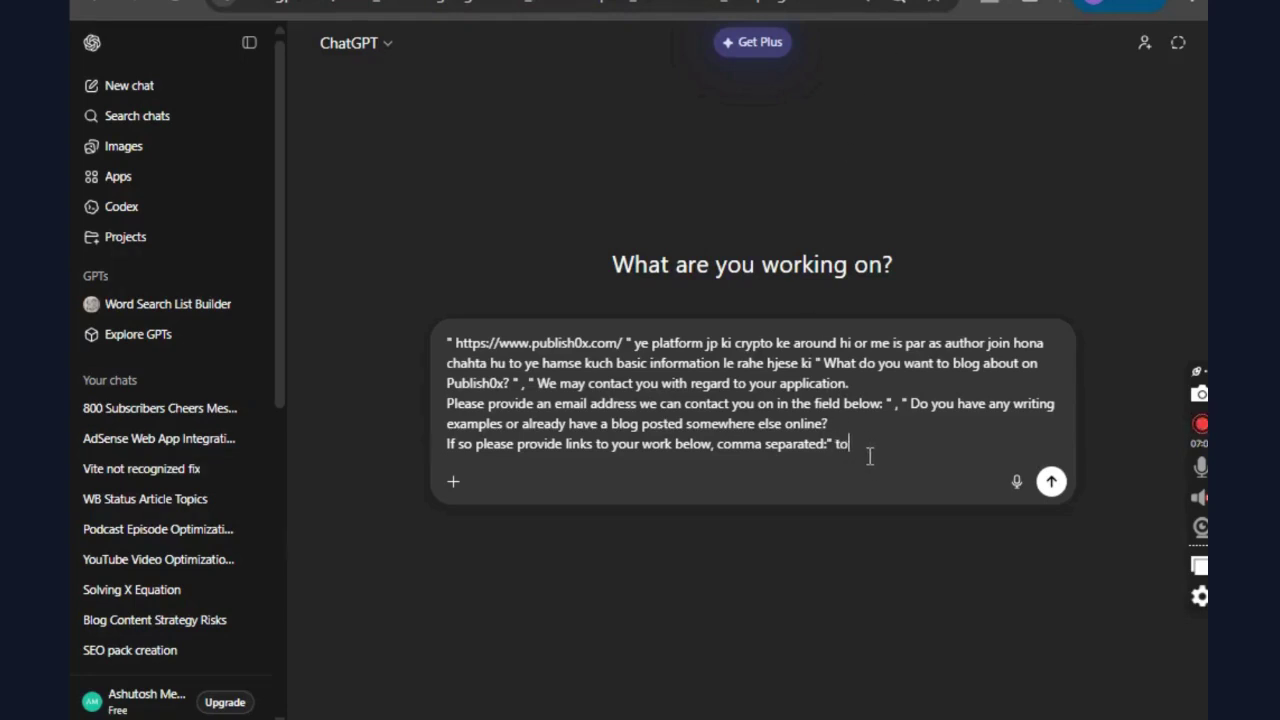
Step: Ask ChatGPT for honest answers that raise the chances of selection, and send the prompt
type("ab mujhe inke right answers")
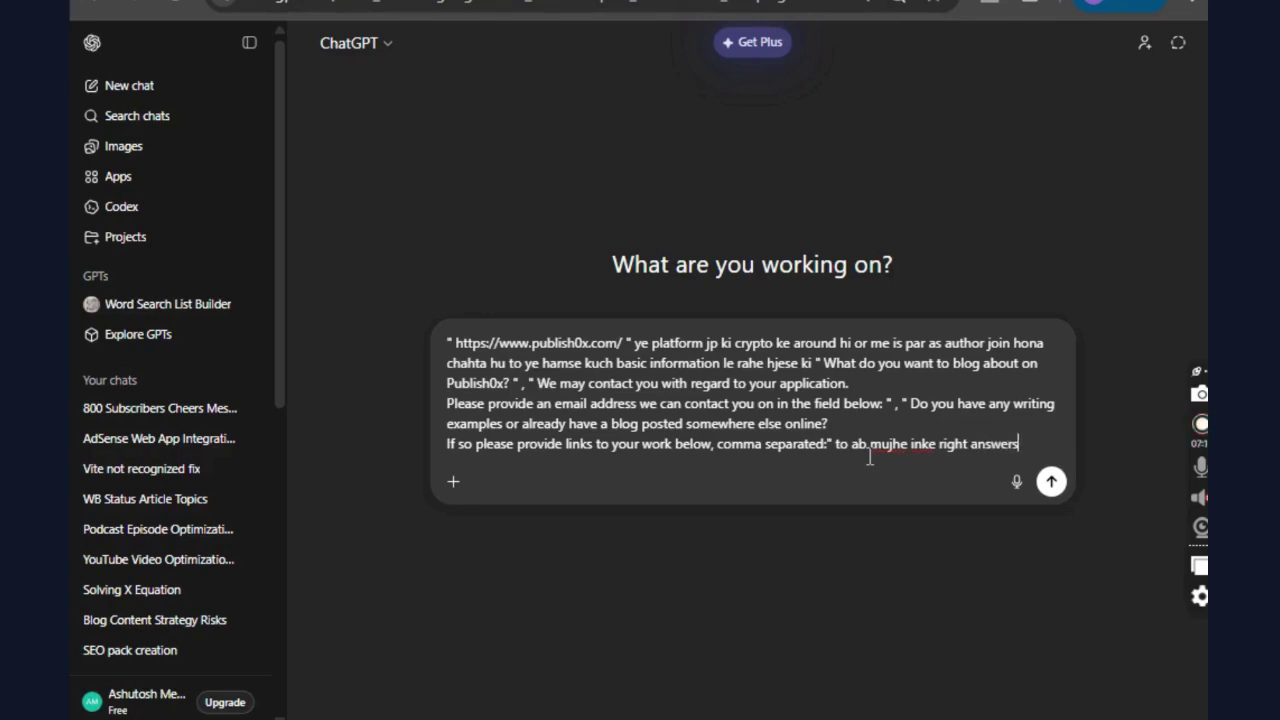
type(" do jisse ki mere ")
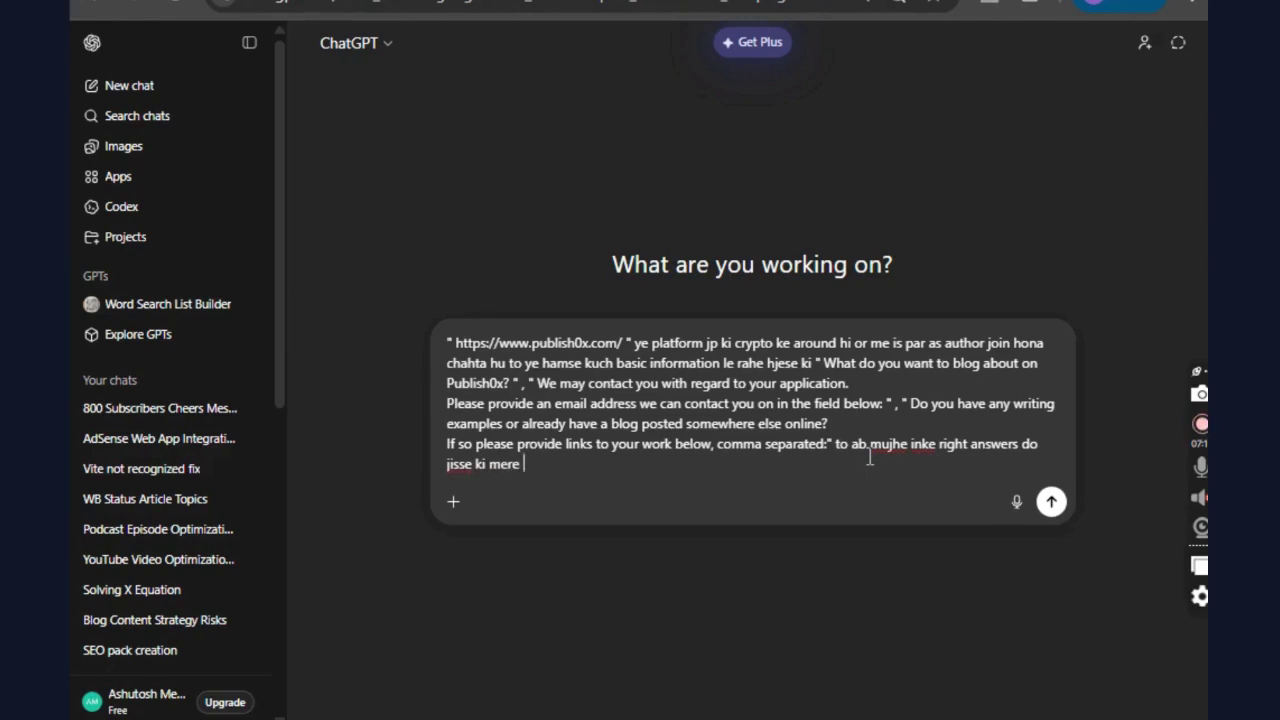
type("dselect hone k")
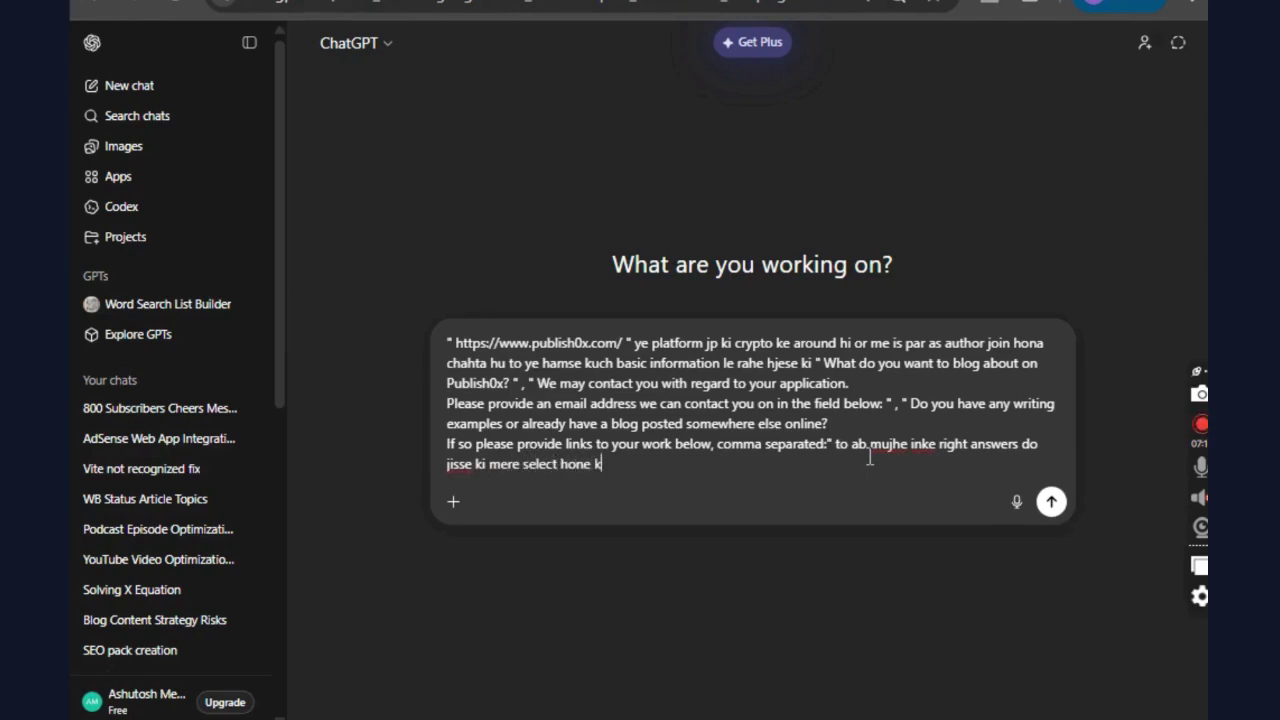
type("e chance ")
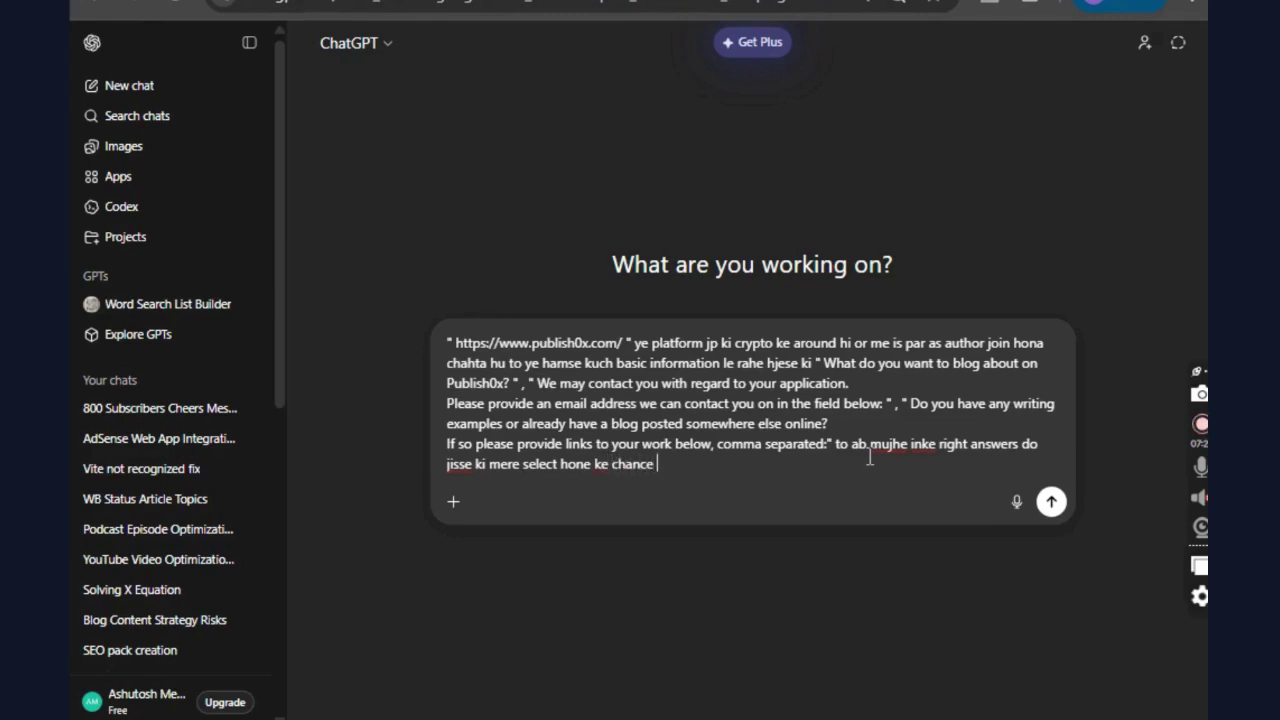
type("bad jaye or jesa ")
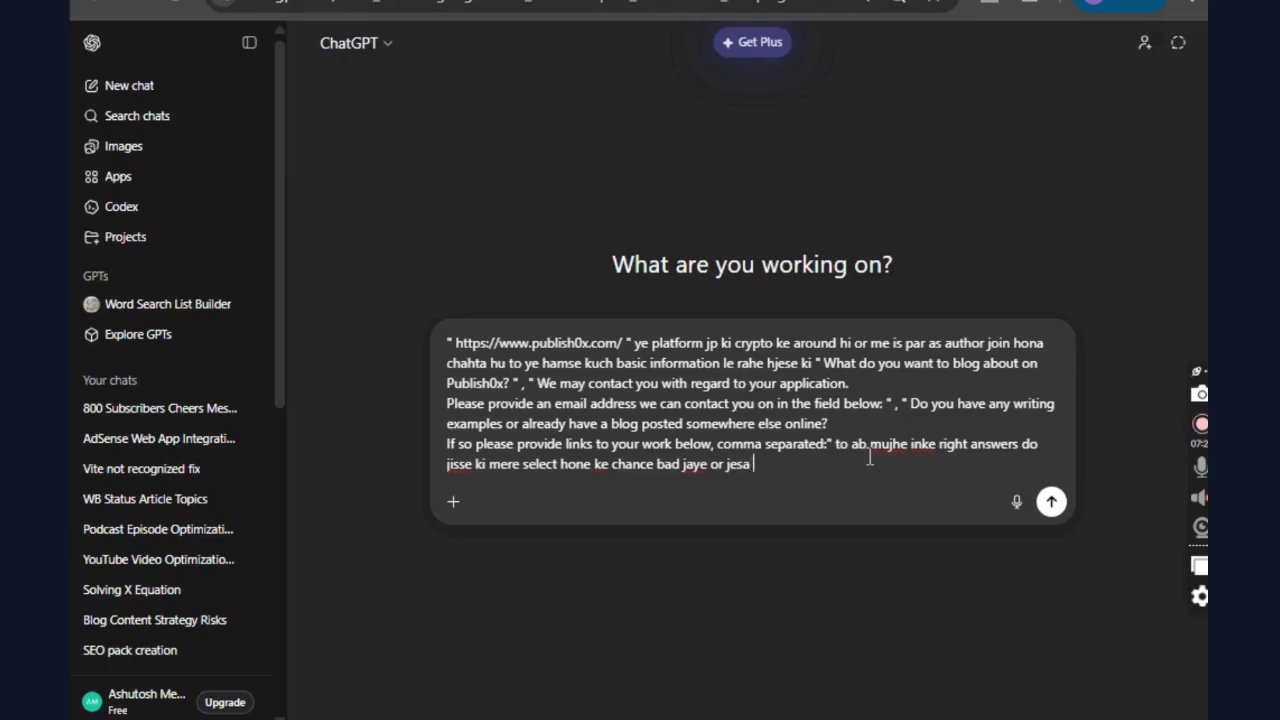
type("ki tum mere bare me ")
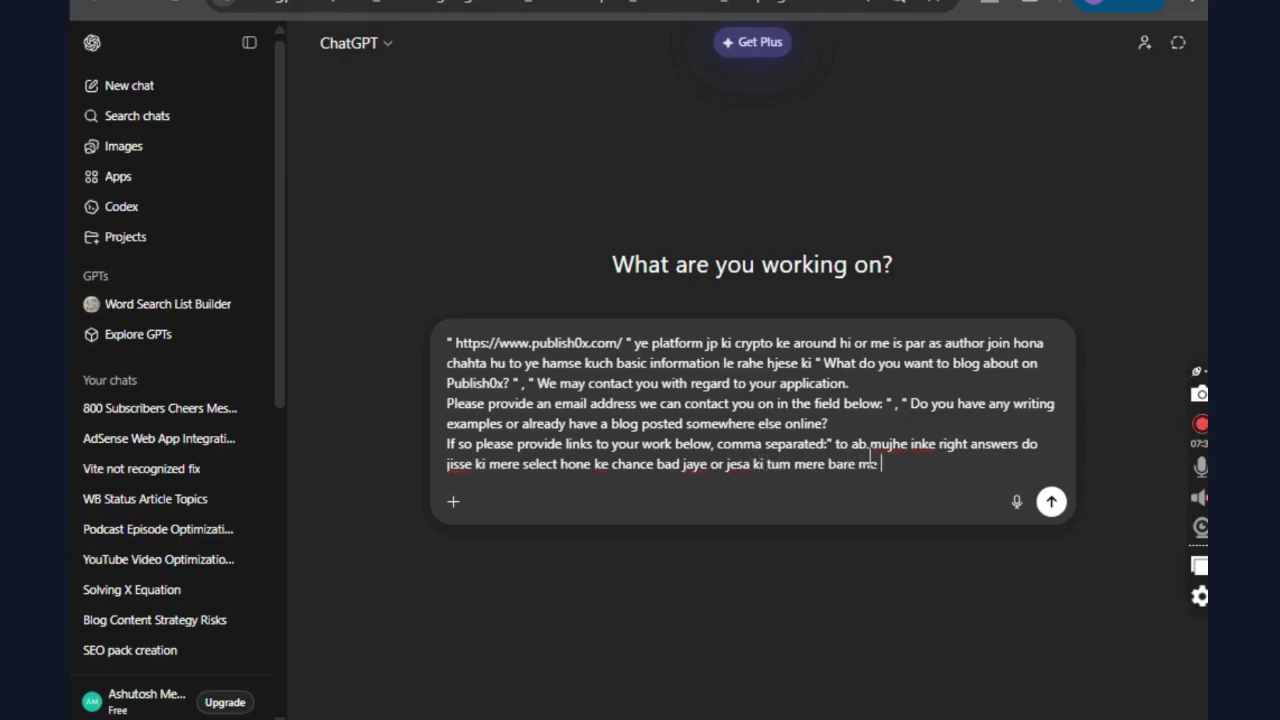
type("jante ho to ")
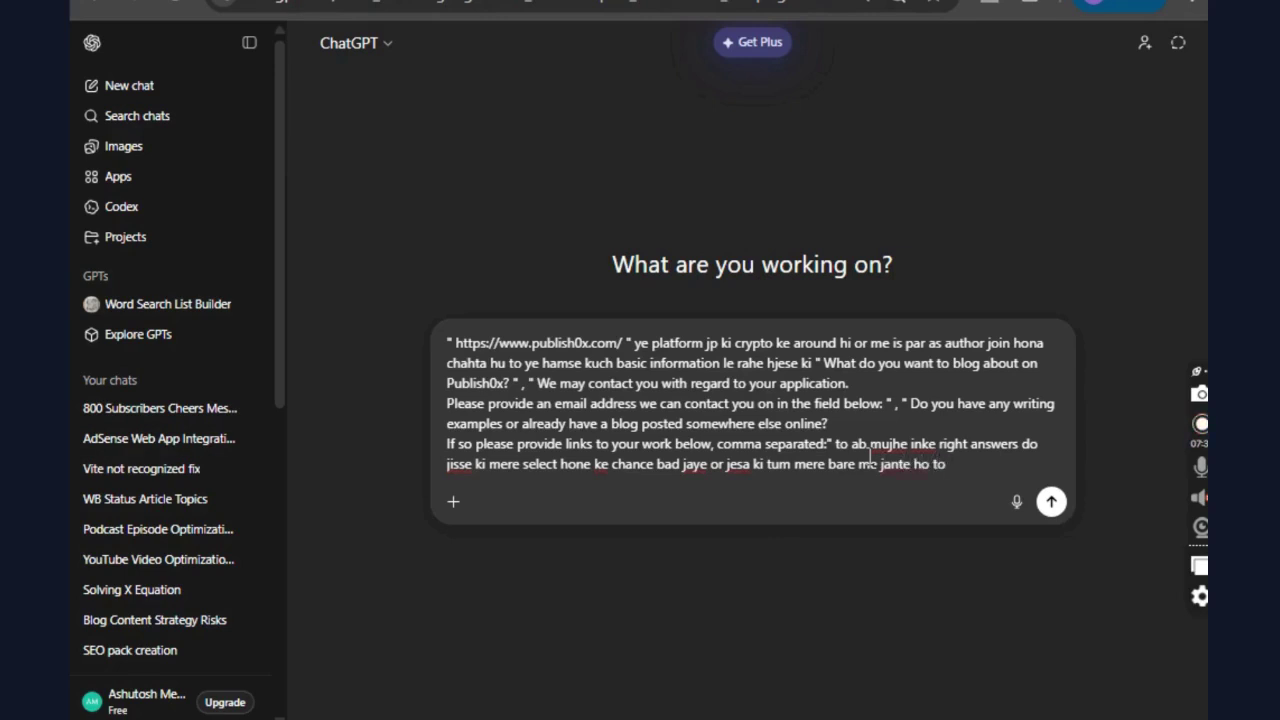
type("ham koi miss")
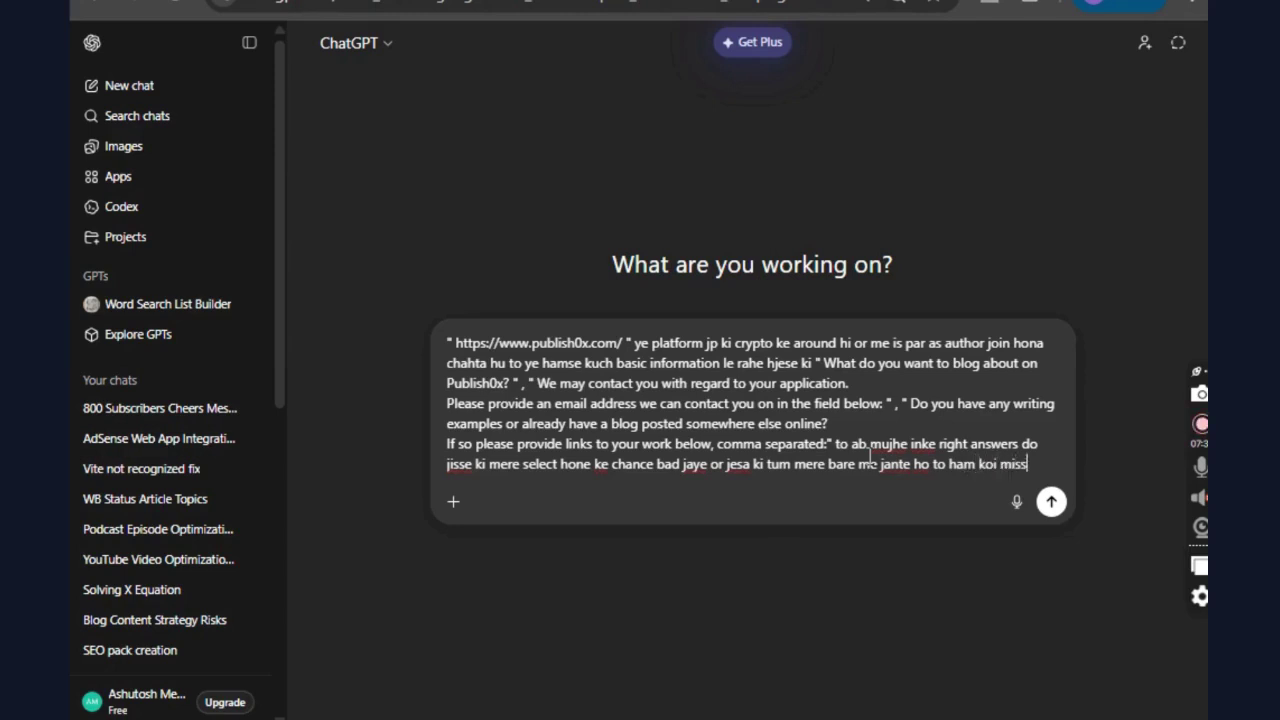
type(" leadin")
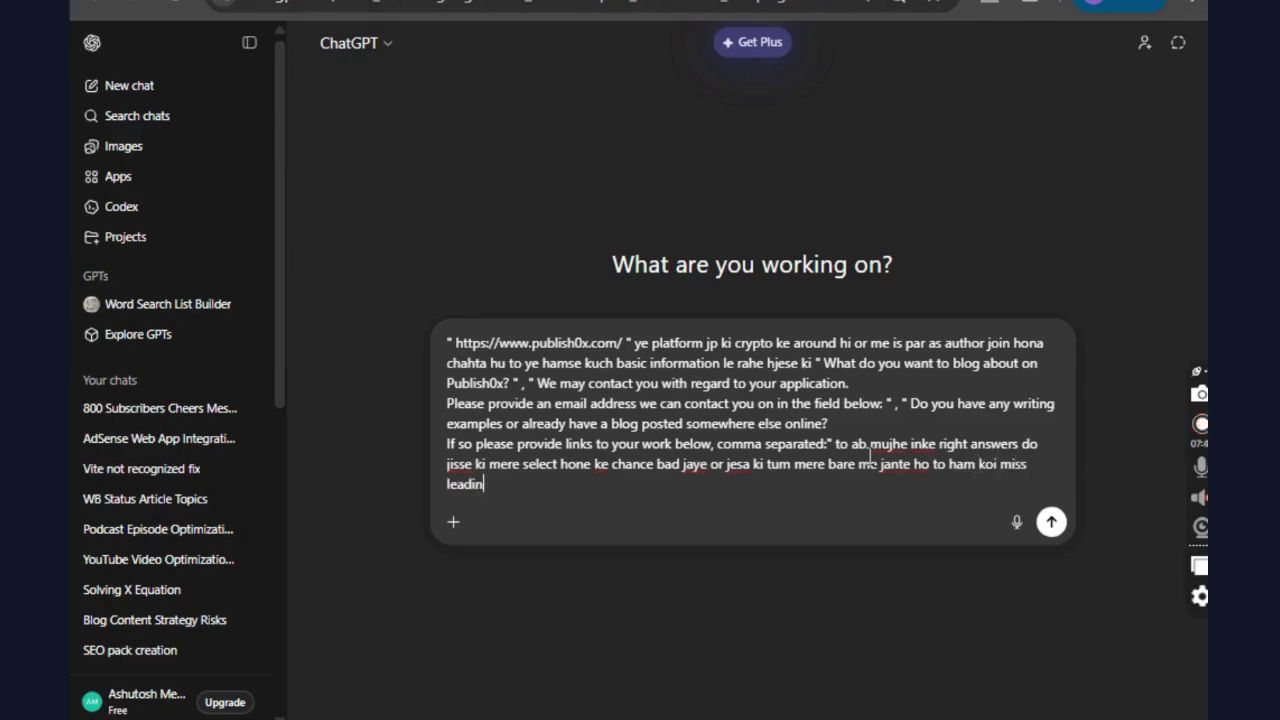
type("g informay")
type("ion nhi ")
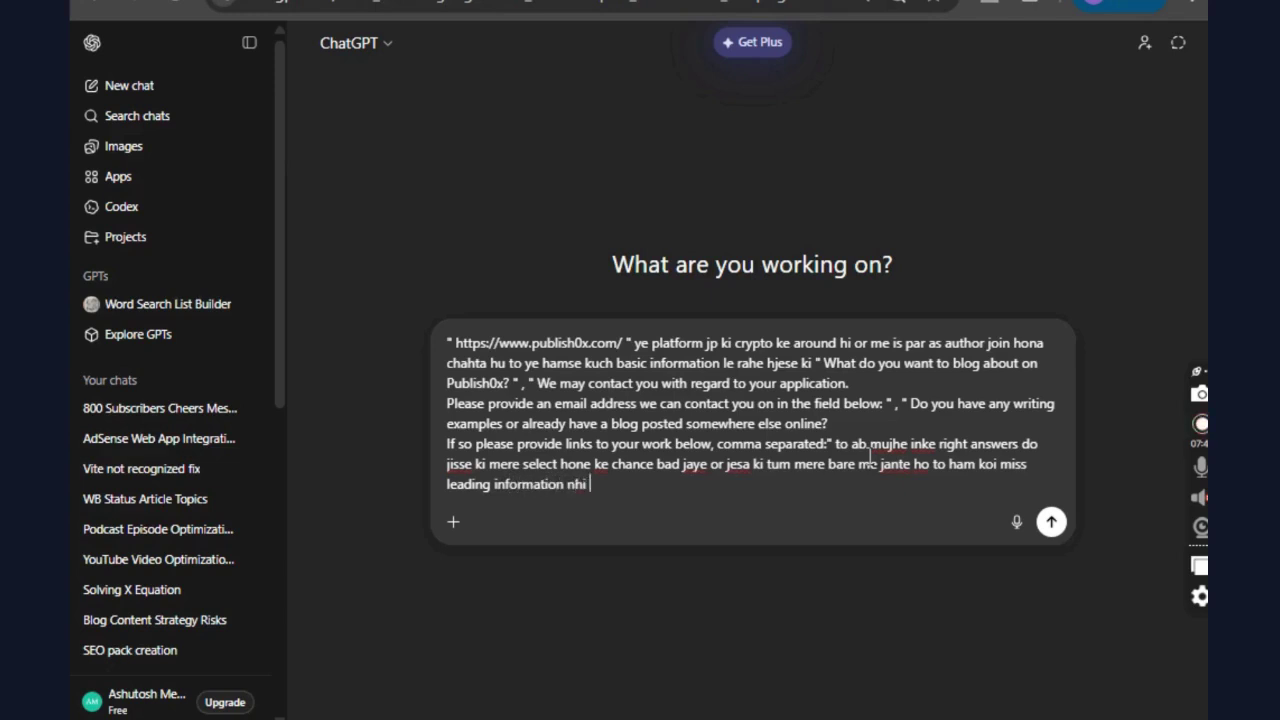
type("denge")
key("Return")
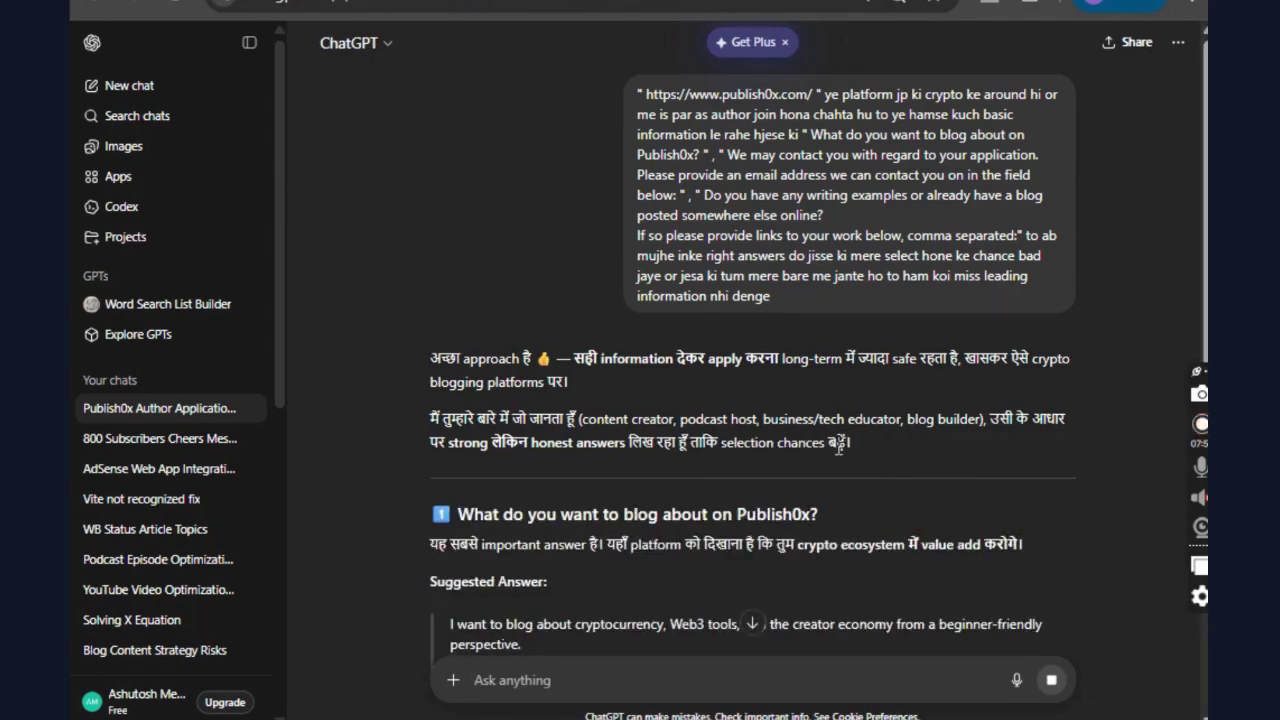
Step: Select the three-paragraph suggested answer about blogging on crypto, Web3 tools and the creator economy
scroll(572, 377, "down", 3)
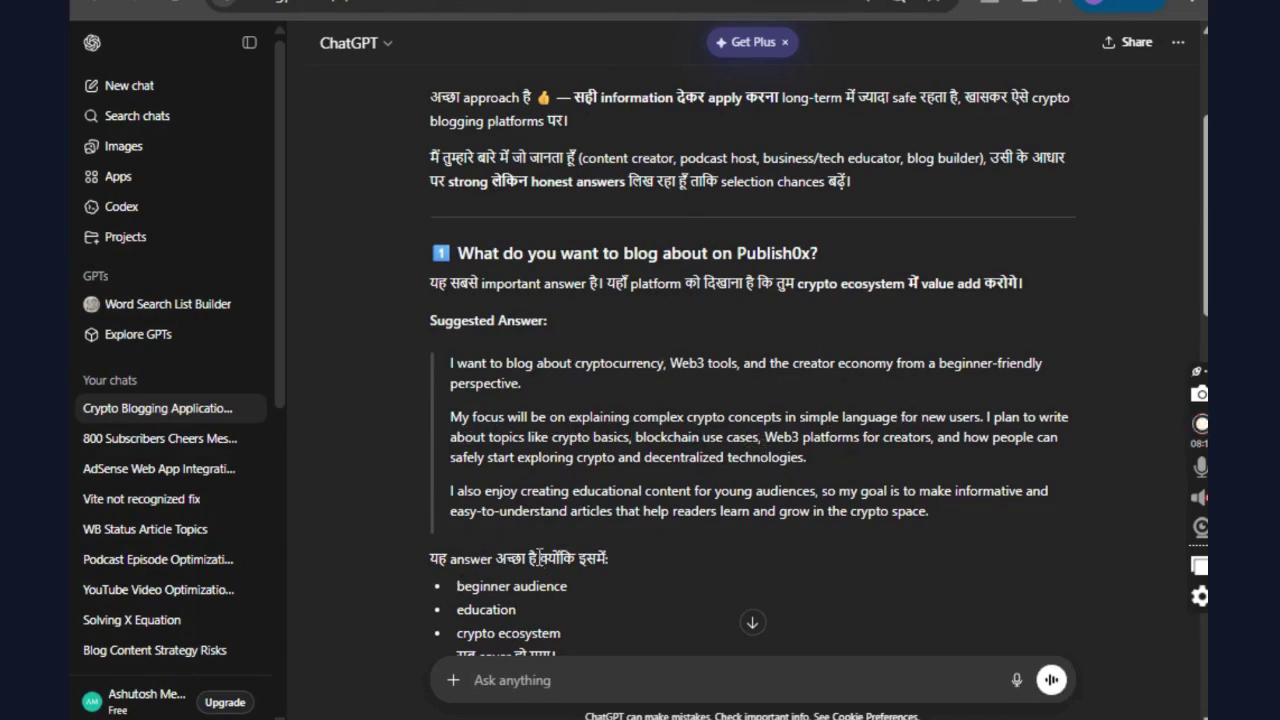
left_click_drag(452, 368, 940, 527)
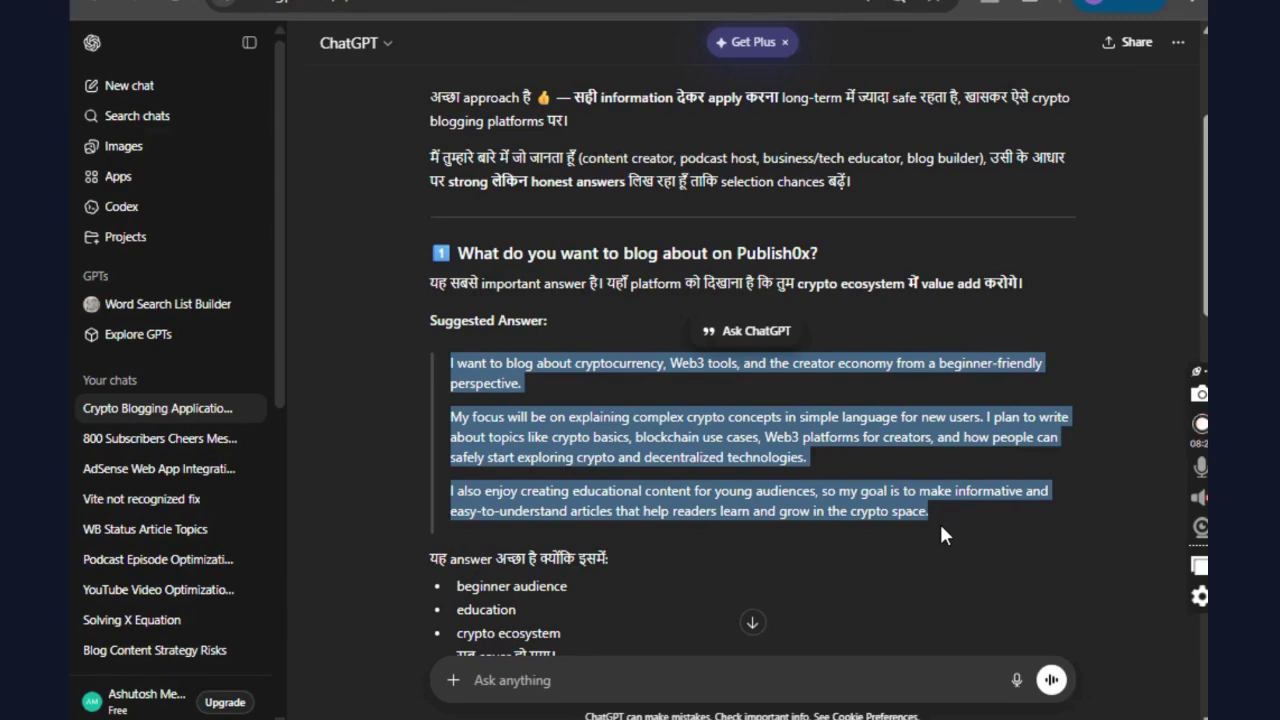
Step: Paste the suggested blogging answer into the Publish0x blog-topic field
left_click(848, 526)
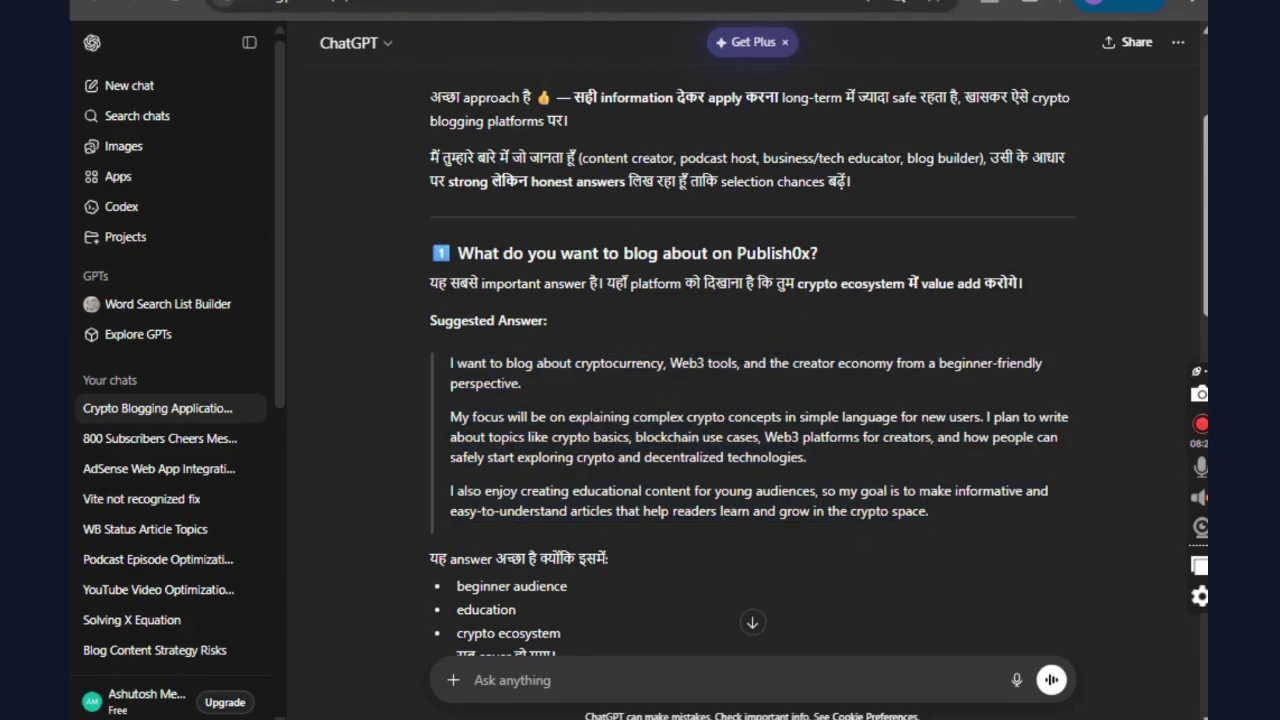
left_click(450, 0)
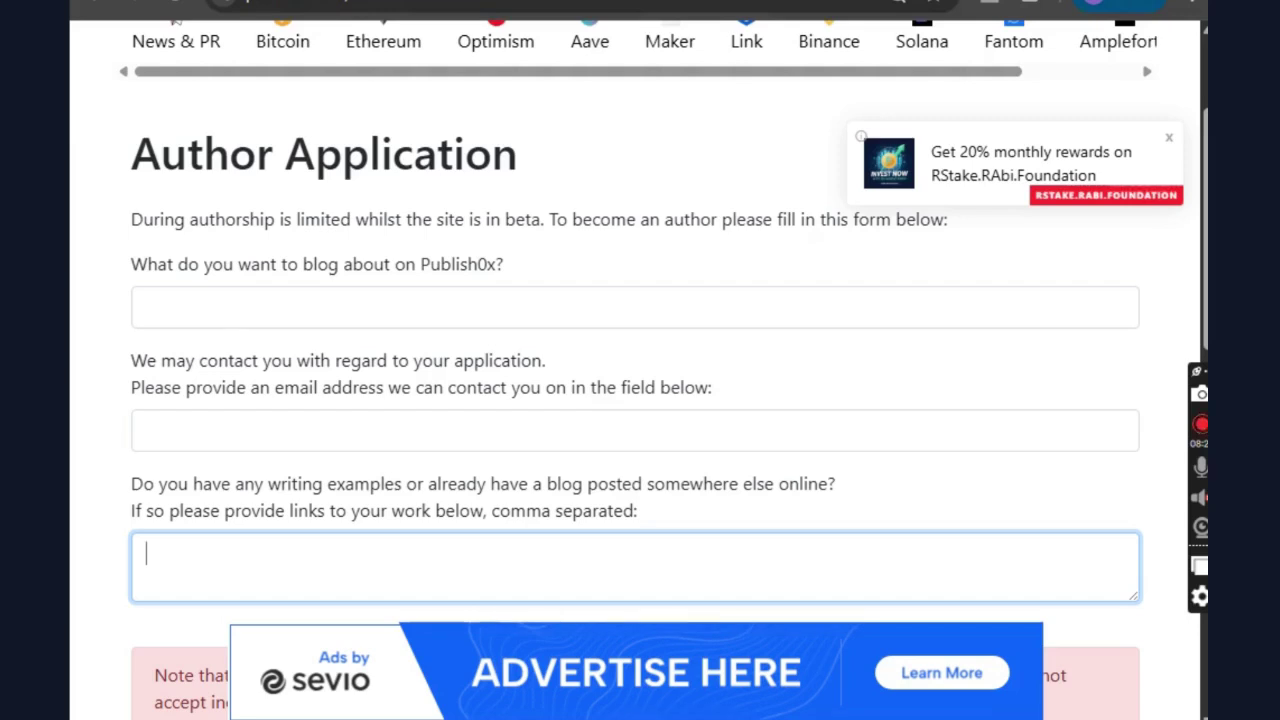
left_click(209, 313)
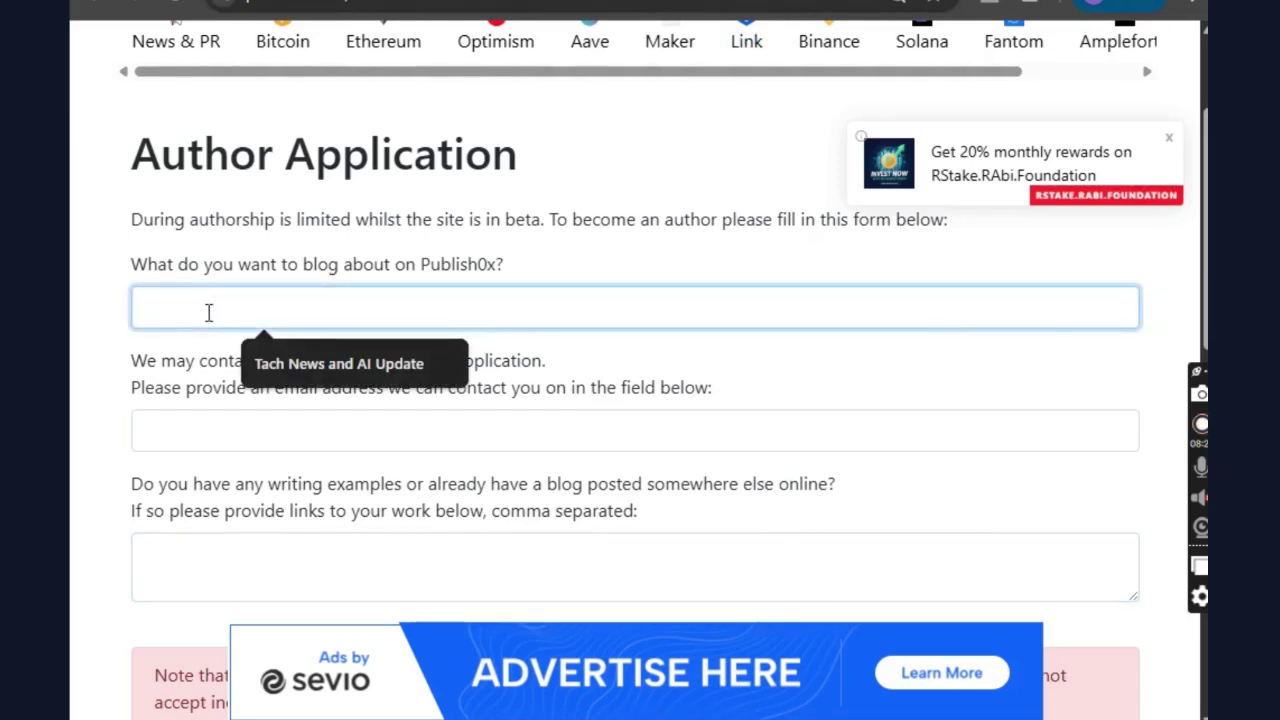
key("ctrl+v")
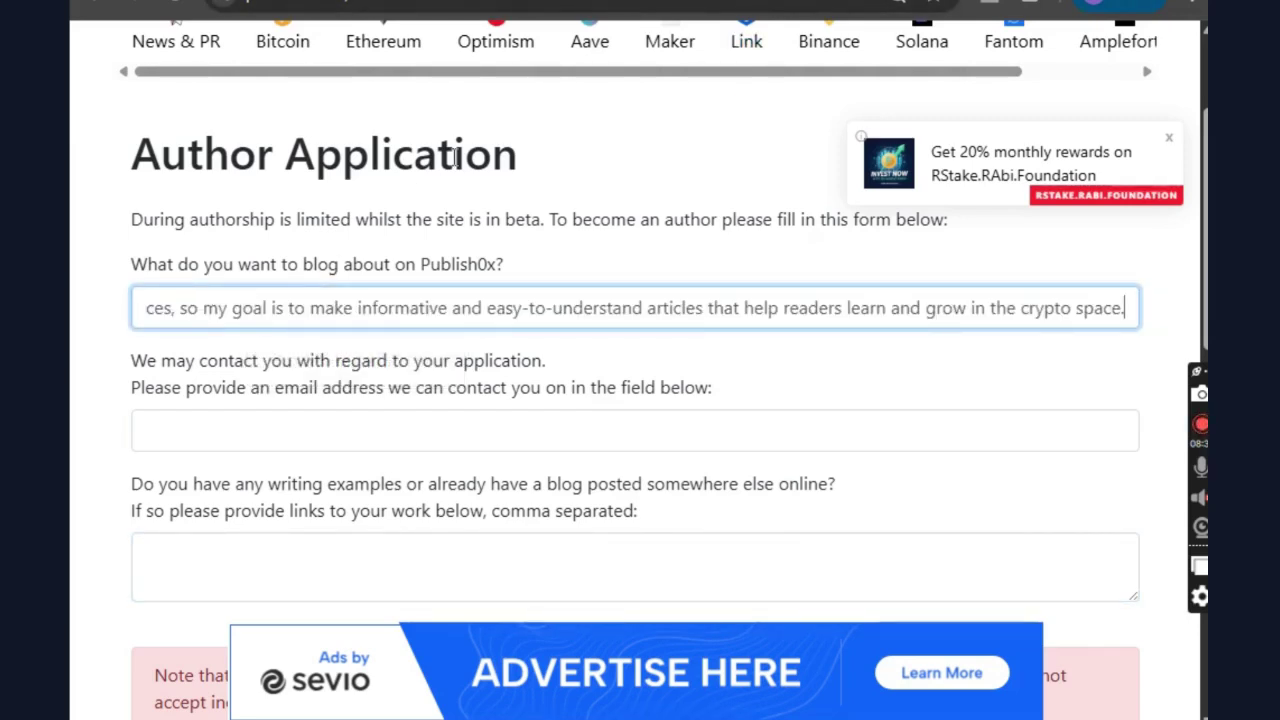
Step: Fill the contact email field with the saved autofill email address
left_click(680, 0)
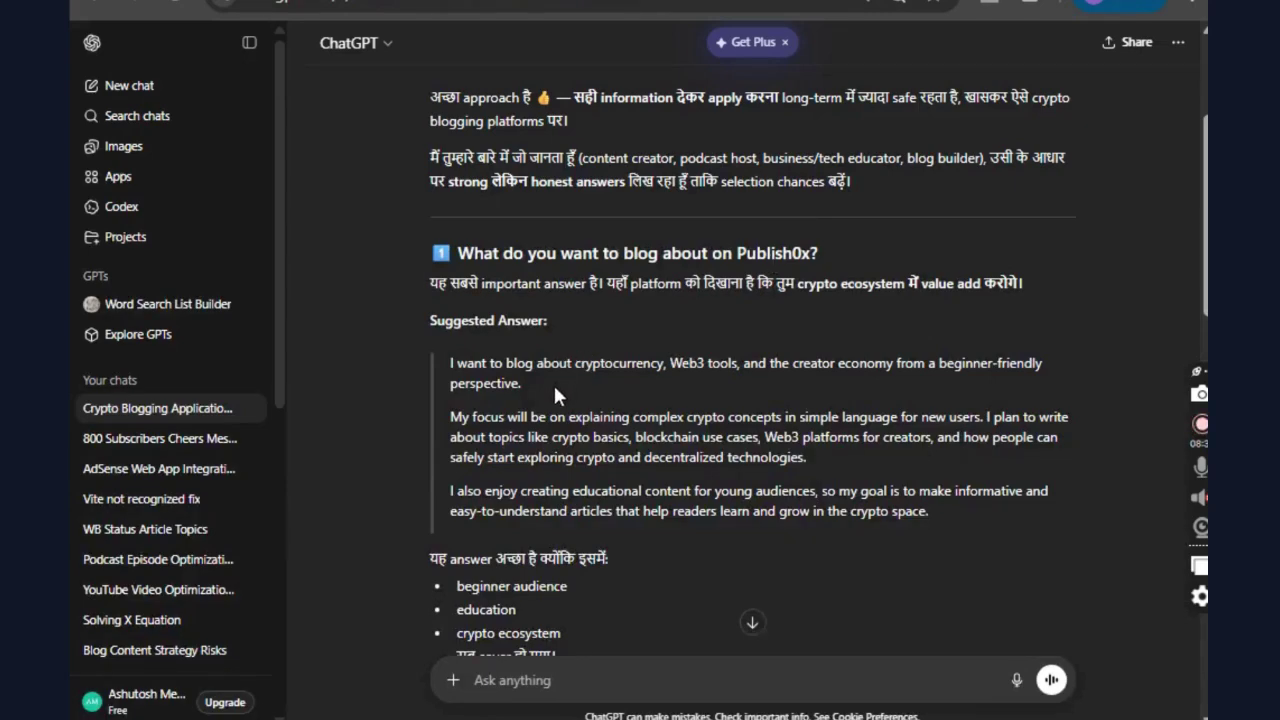
scroll(545, 410, "down", 3)
scroll(545, 465, "up", 6)
scroll(550, 455, "down", 9)
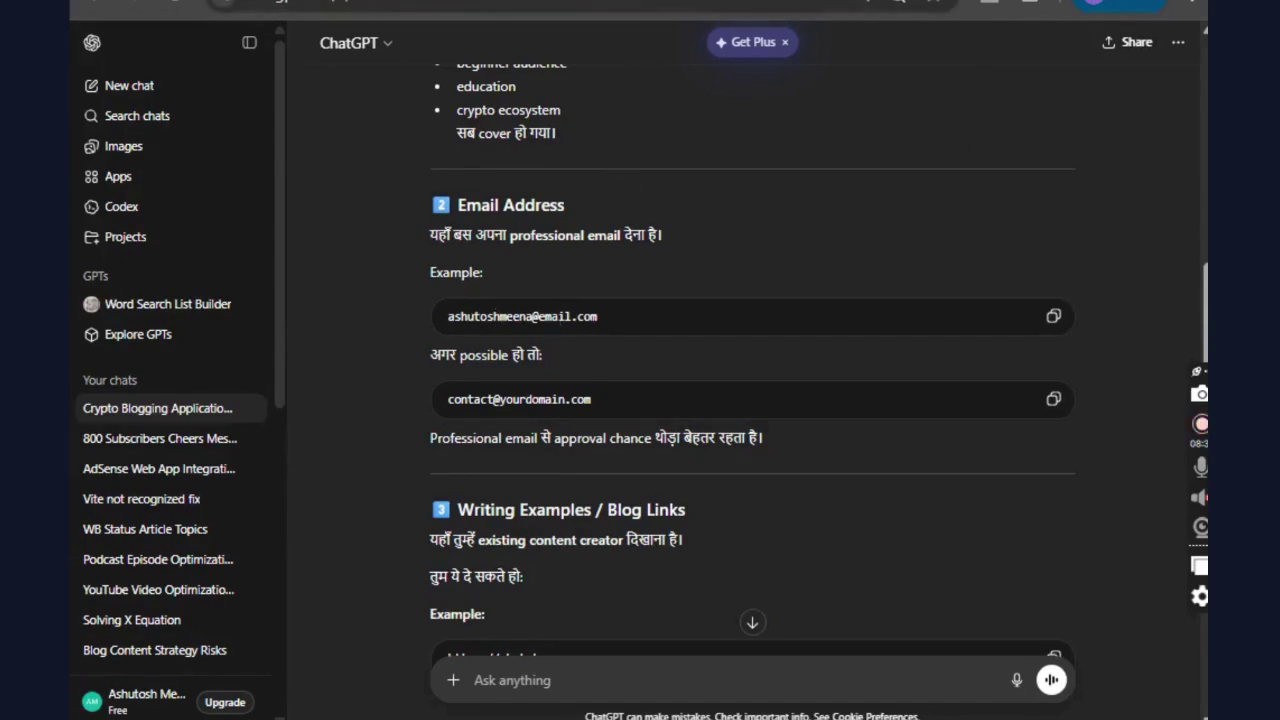
key("alt+Tab")
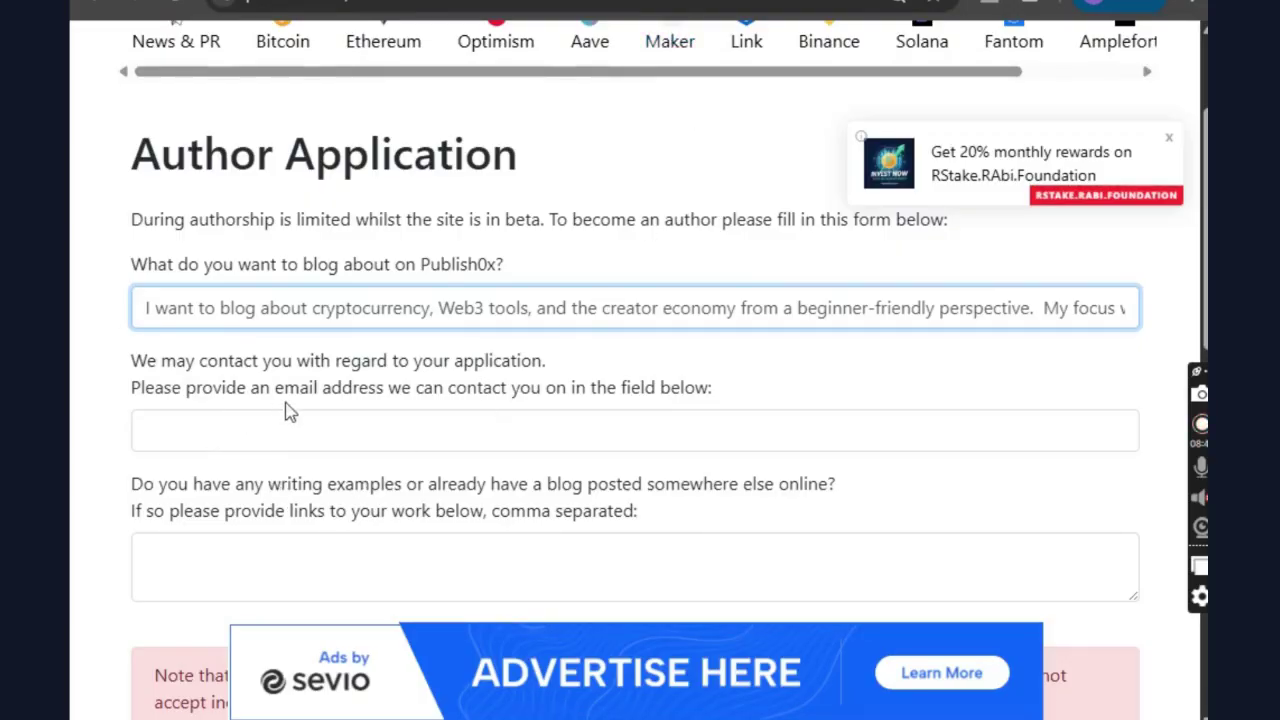
left_click(270, 429)
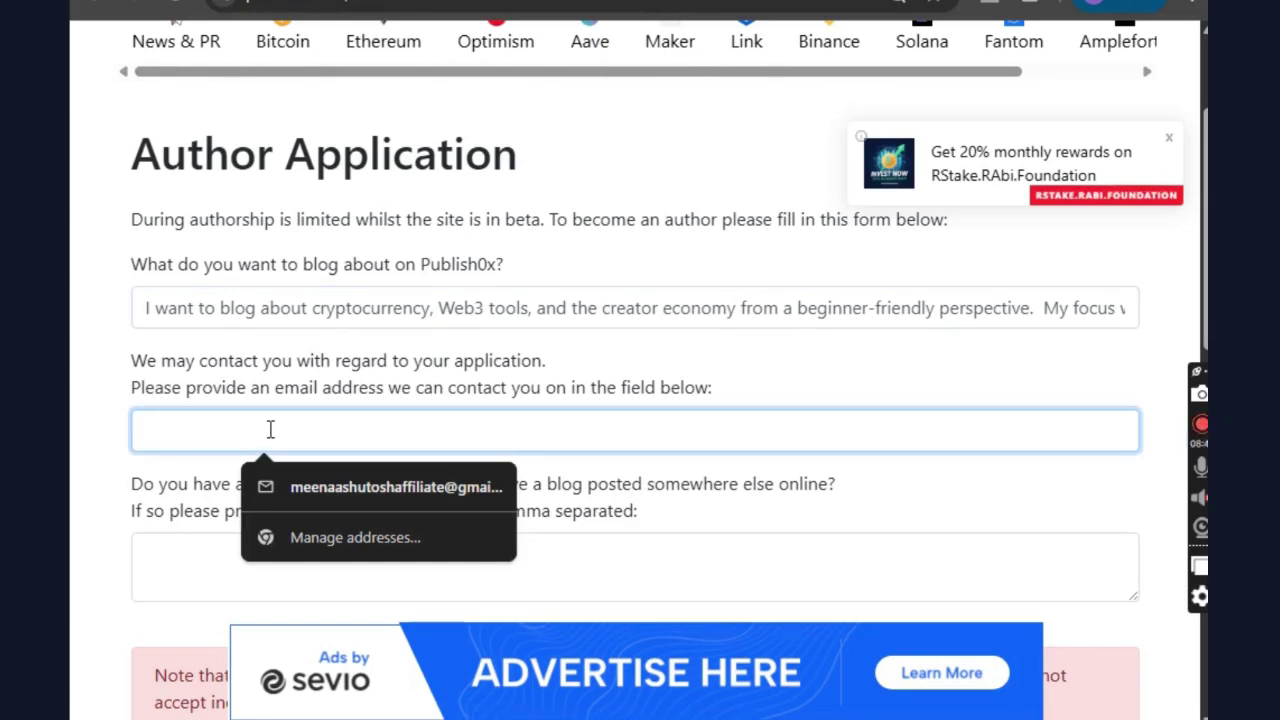
type("wb")
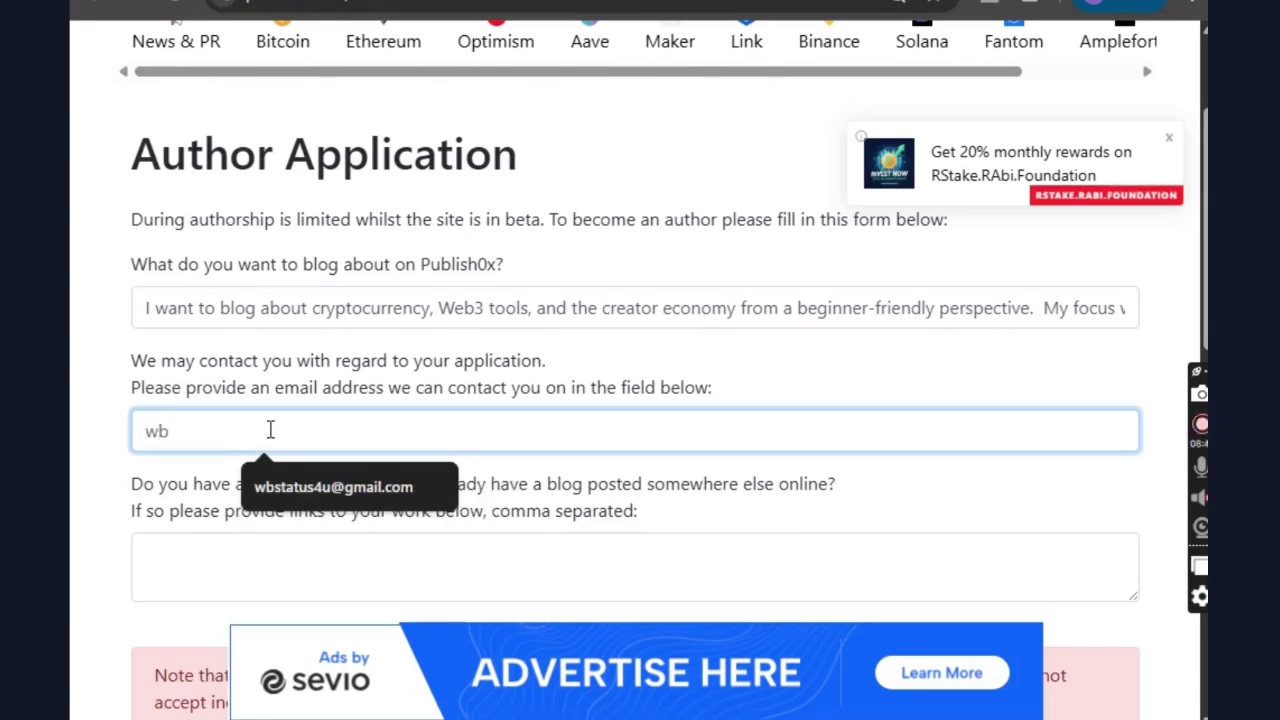
left_click(310, 487)
left_click(210, 560)
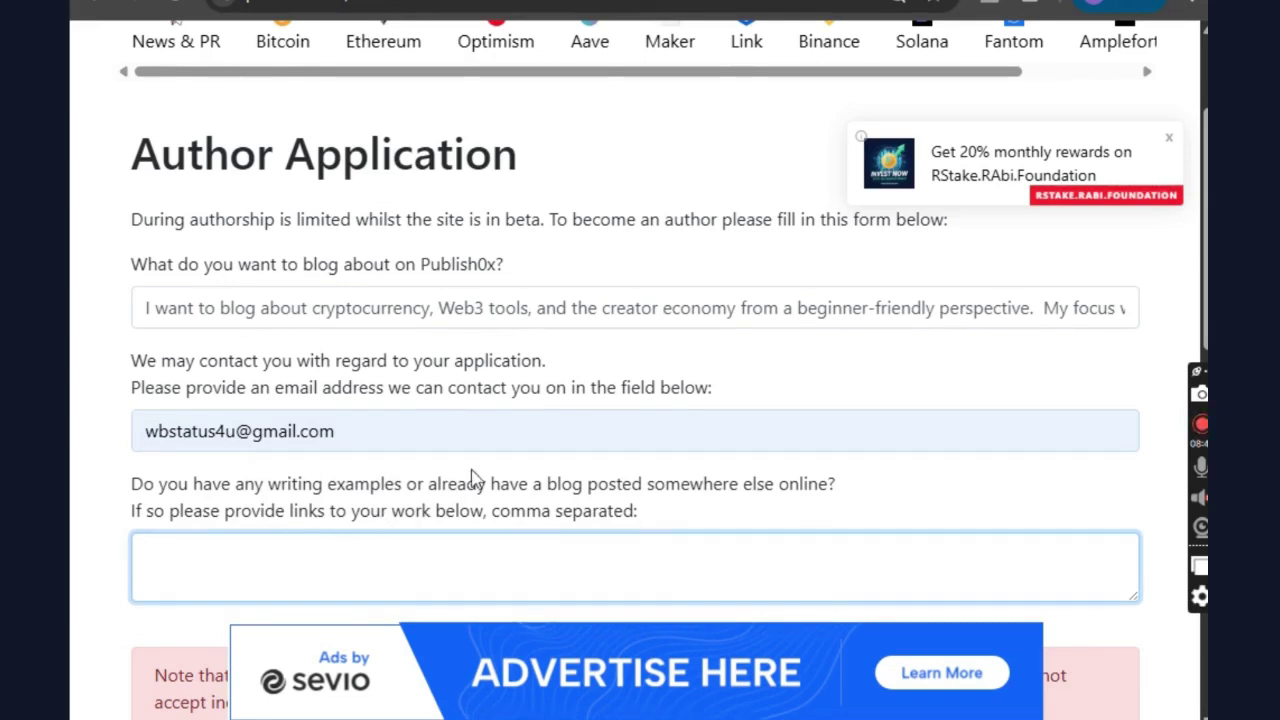
left_click(715, 5)
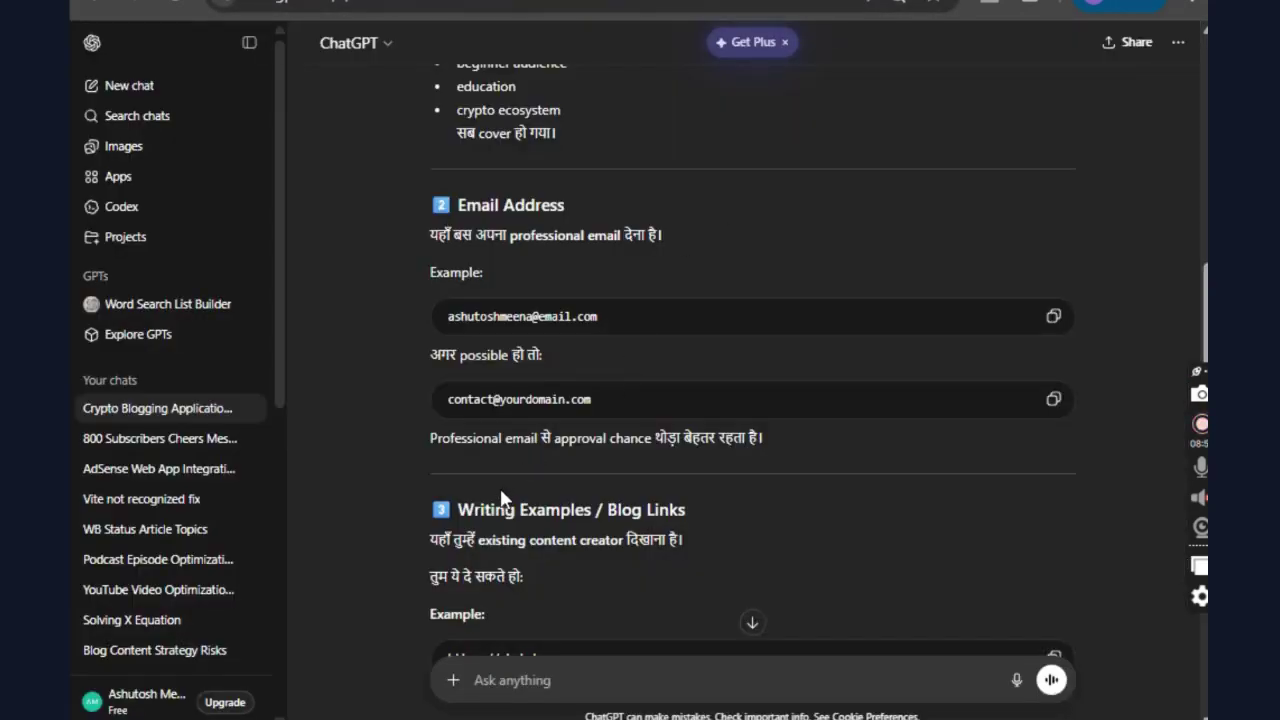
Step: Select and copy the three example links: wbstatus.com, seekhobusiness.com and the YouTube channel
scroll(515, 540, "down", 3)
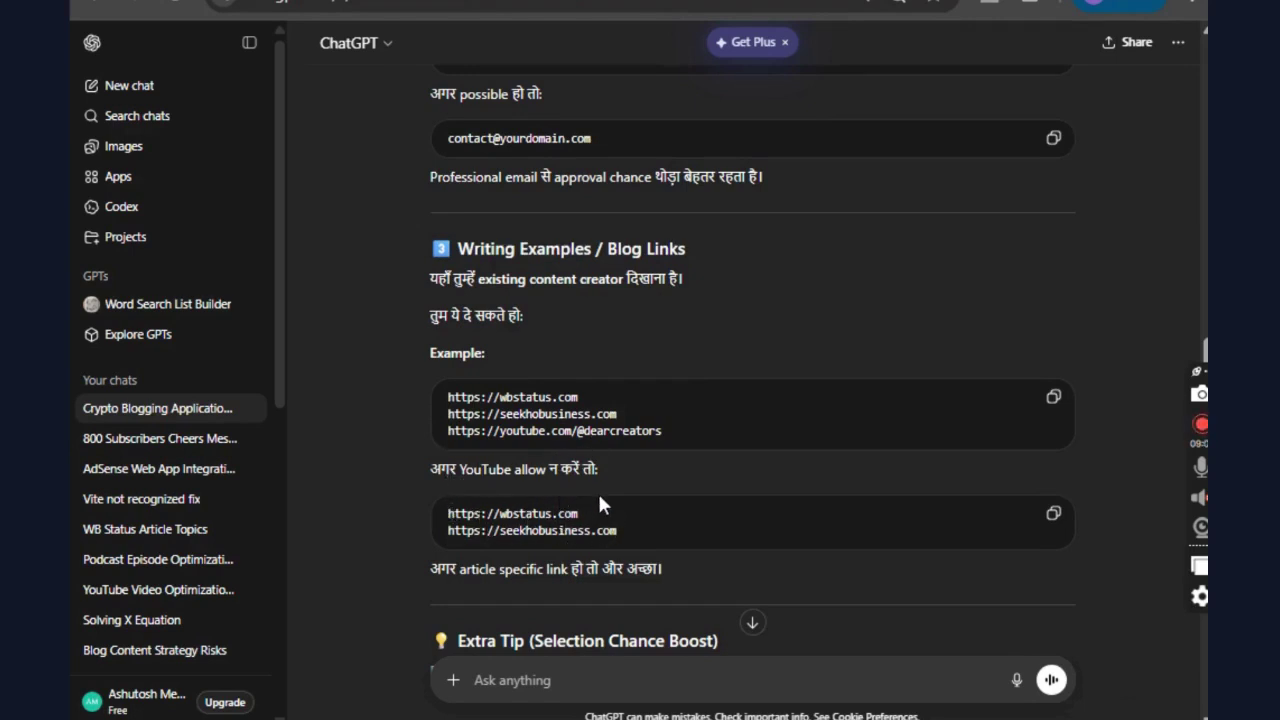
left_click_drag(447, 398, 676, 431)
key("ctrl+c")
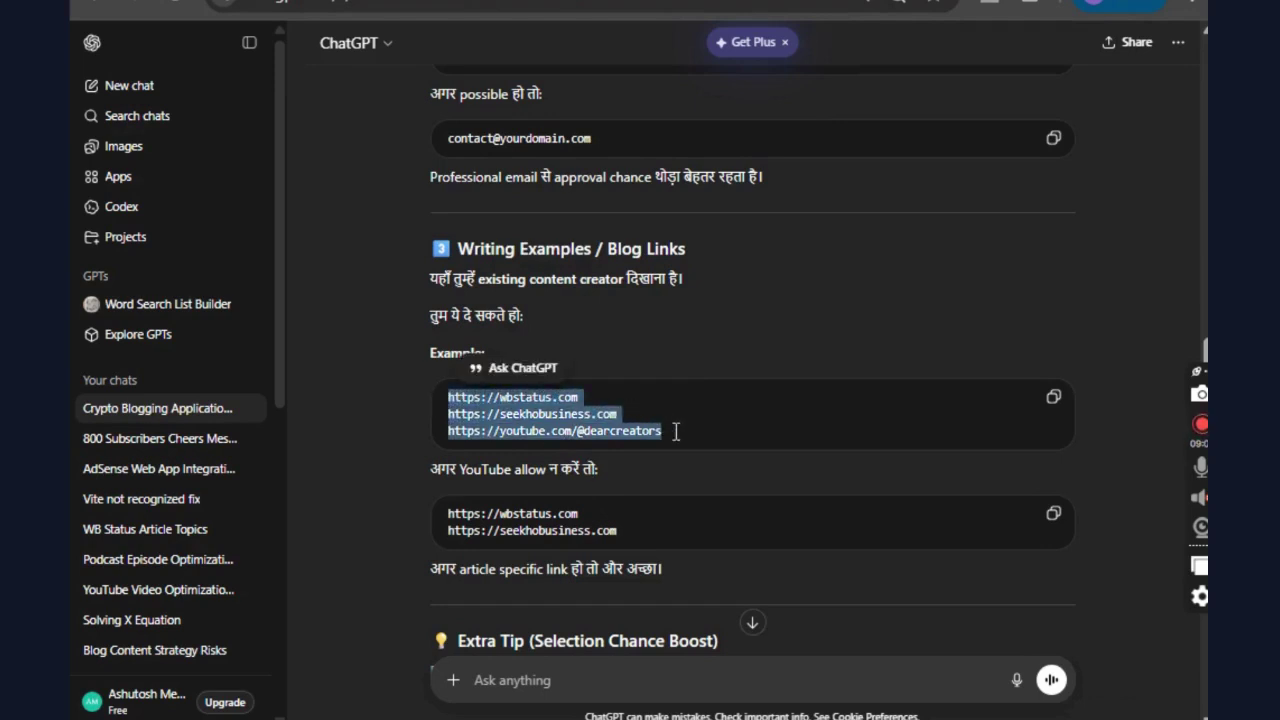
left_click(676, 431)
Step: Paste the links into the writing-examples field and change the first domain to wbstatus.in
key("alt+Tab")
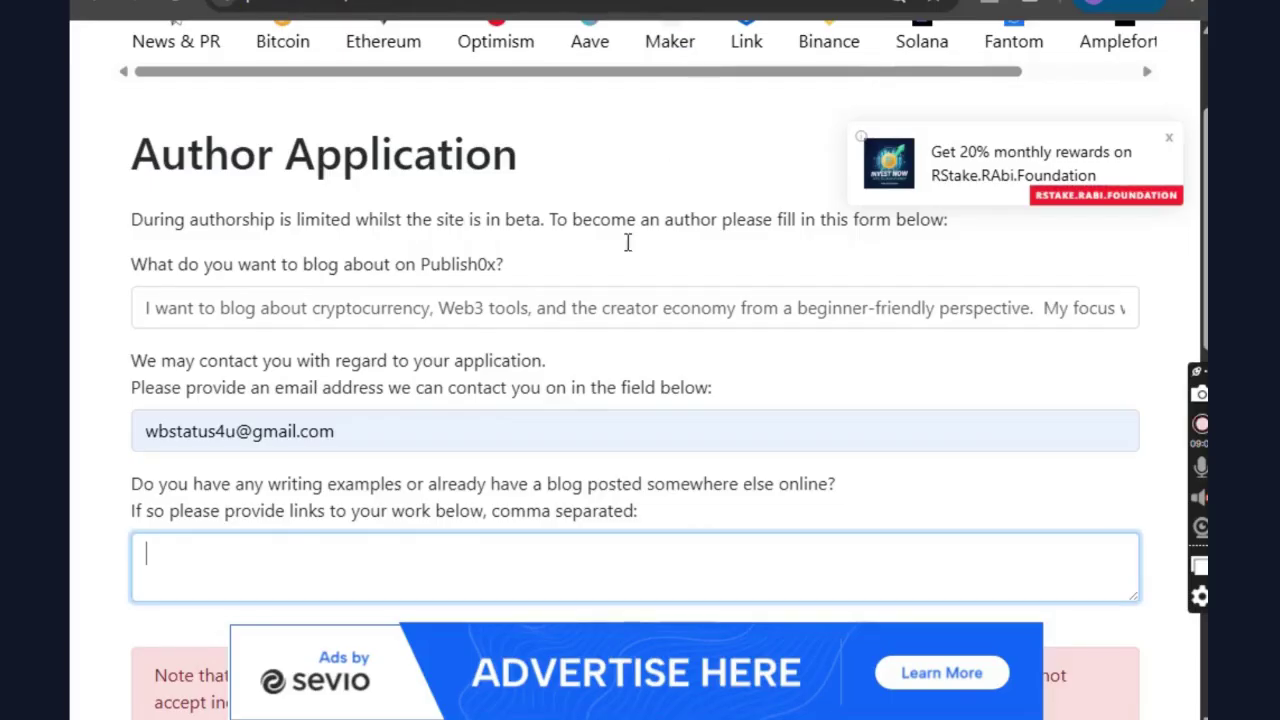
key("ctrl+v")
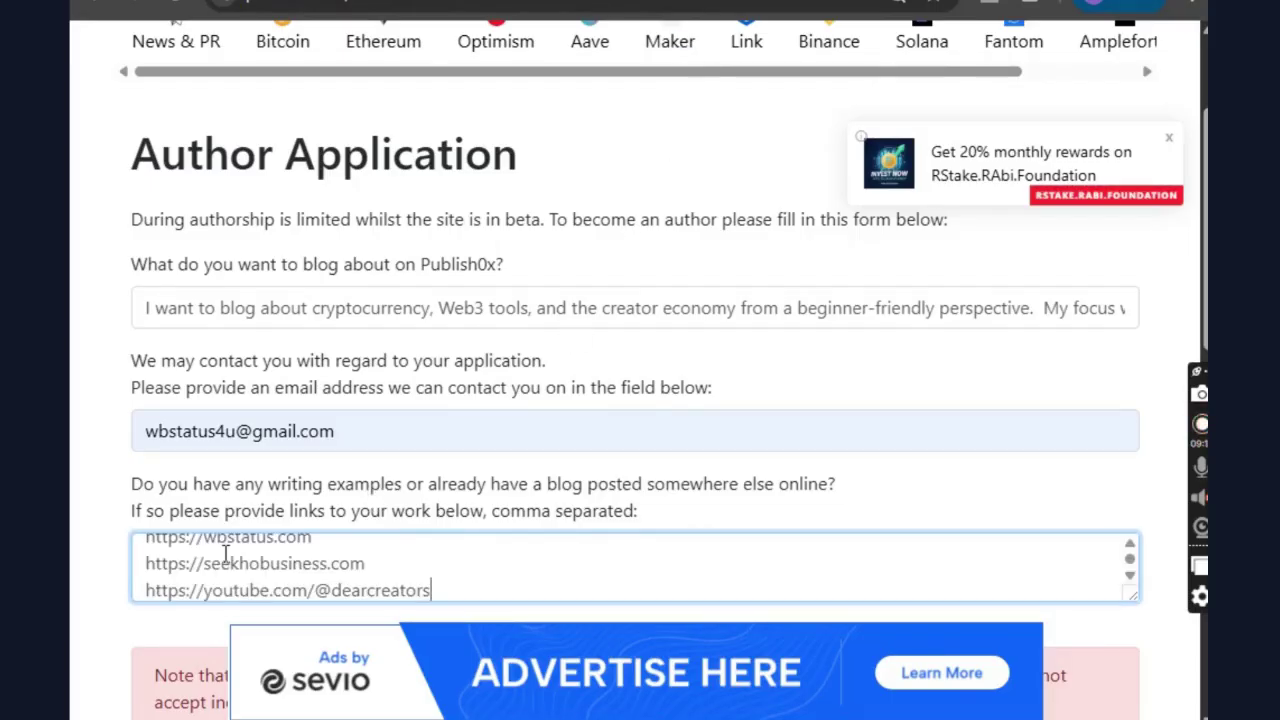
left_click(313, 537)
key("BackSpace")
key("BackSpace")
type("in")
Step: Delete the second link and remove the leftover empty lines
left_click(377, 572)
scroll(478, 557, "down", 1)
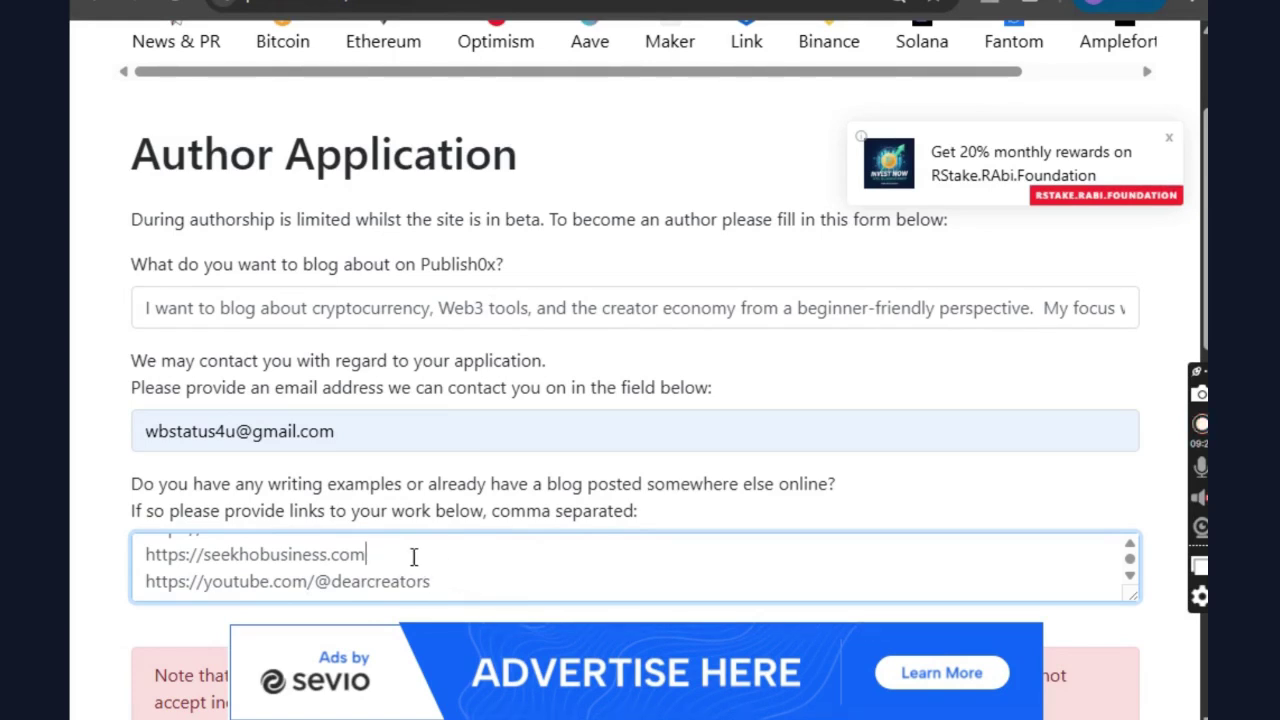
key("BackSpace")
key("BackSpace")
key("BackSpace")
key("BackSpace")
key("BackSpace")
key("BackSpace")
key("BackSpace")
key("BackSpace")
key("BackSpace")
key("BackSpace")
key("BackSpace")
key("BackSpace")
key("BackSpace")
key("BackSpace")
key("BackSpace")
key("BackSpace")
key("BackSpace")
key("BackSpace")
key("BackSpace")
key("BackSpace")
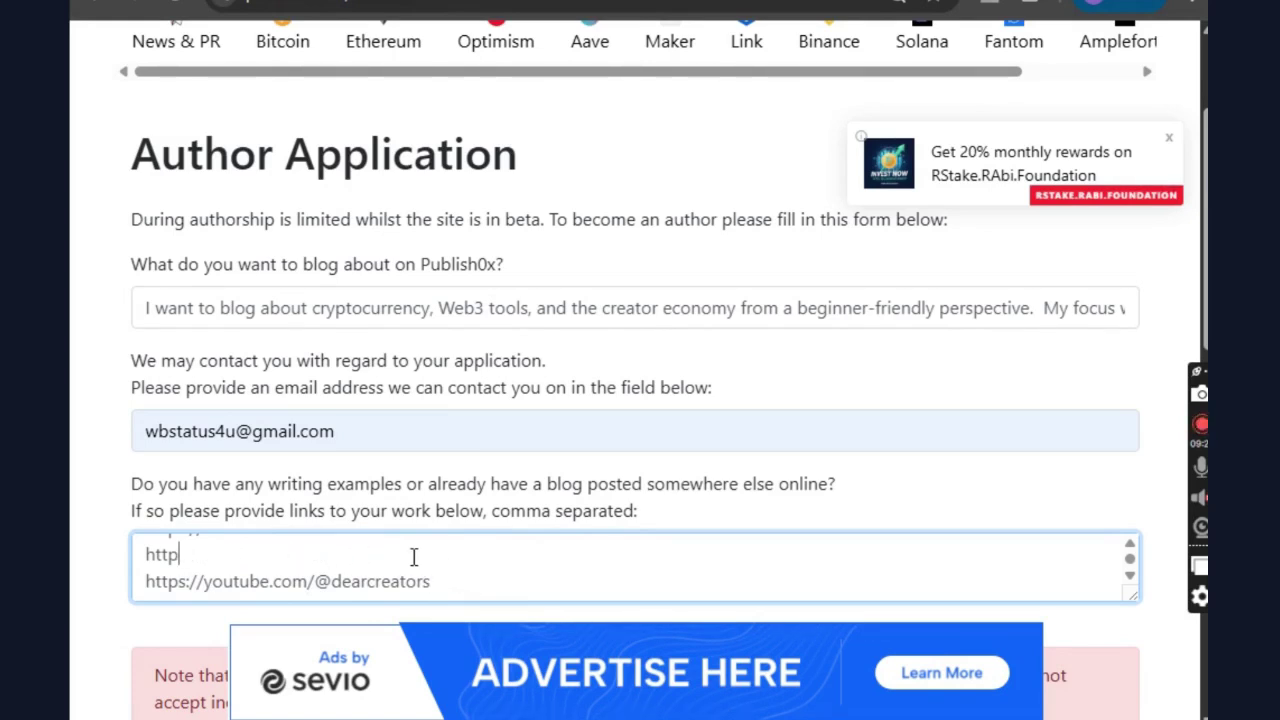
key("BackSpace")
key("BackSpace")
key("BackSpace")
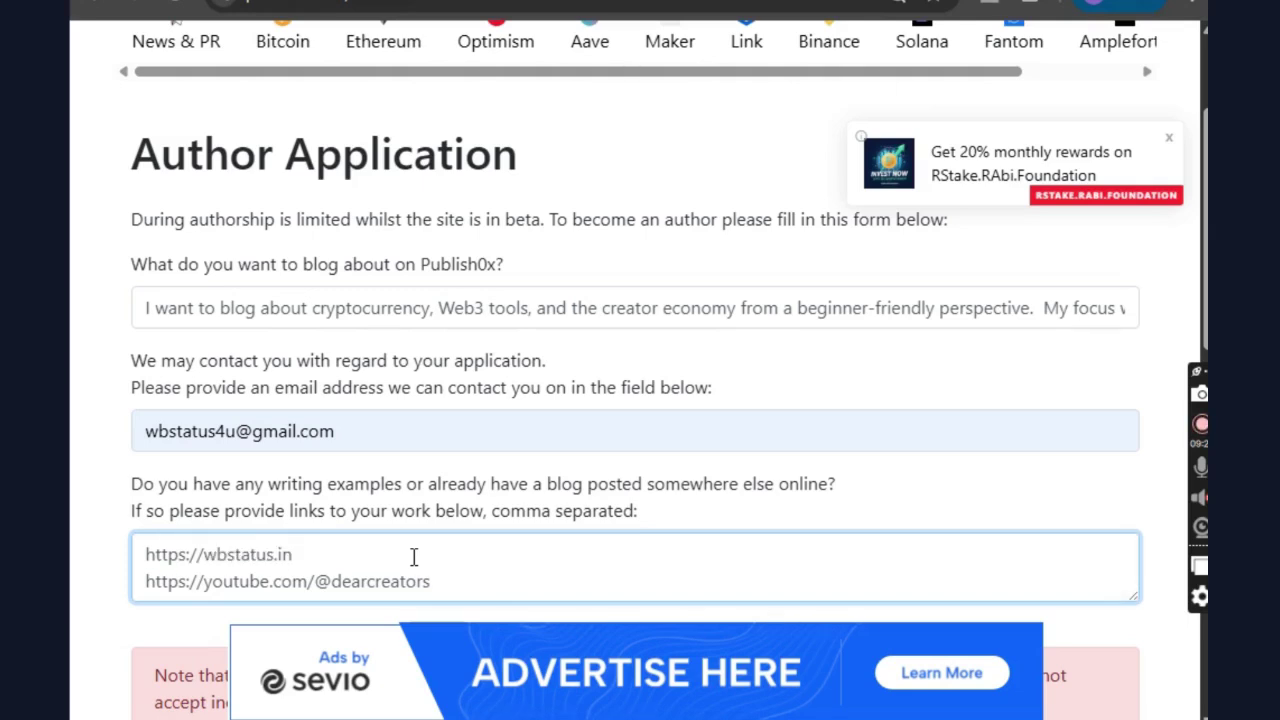
left_click(435, 584)
key("Return")
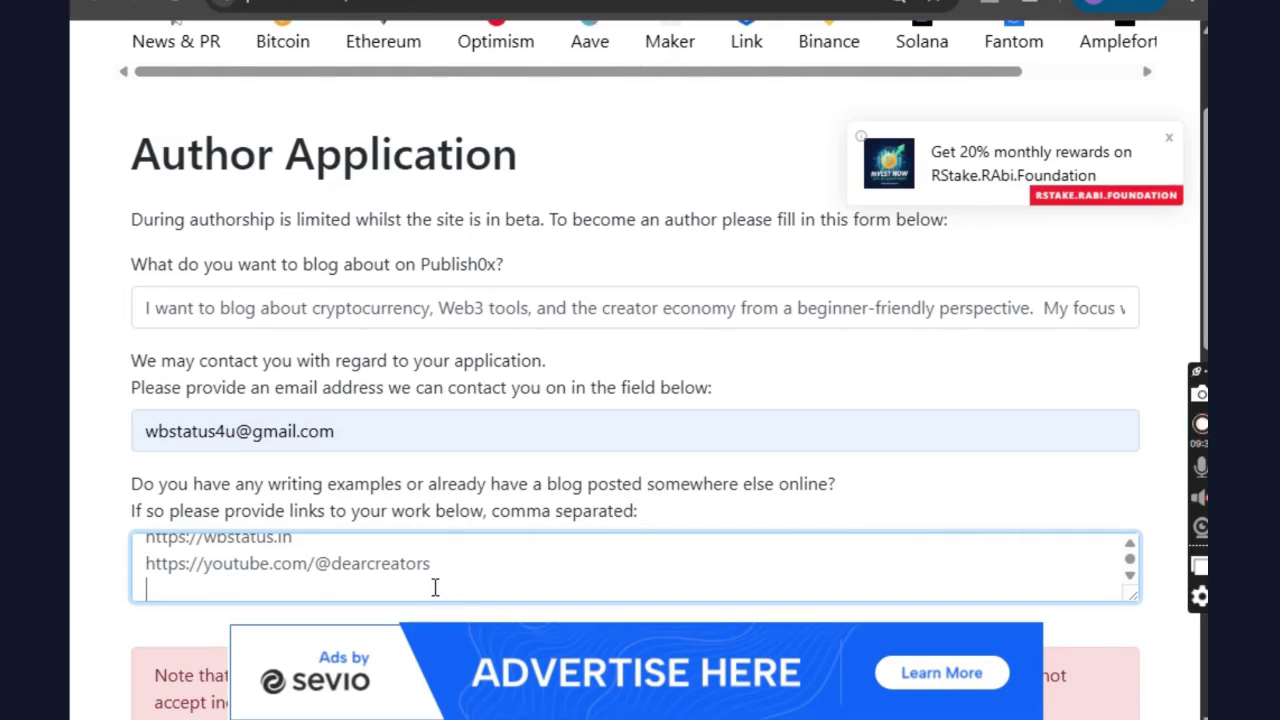
key("BackSpace")
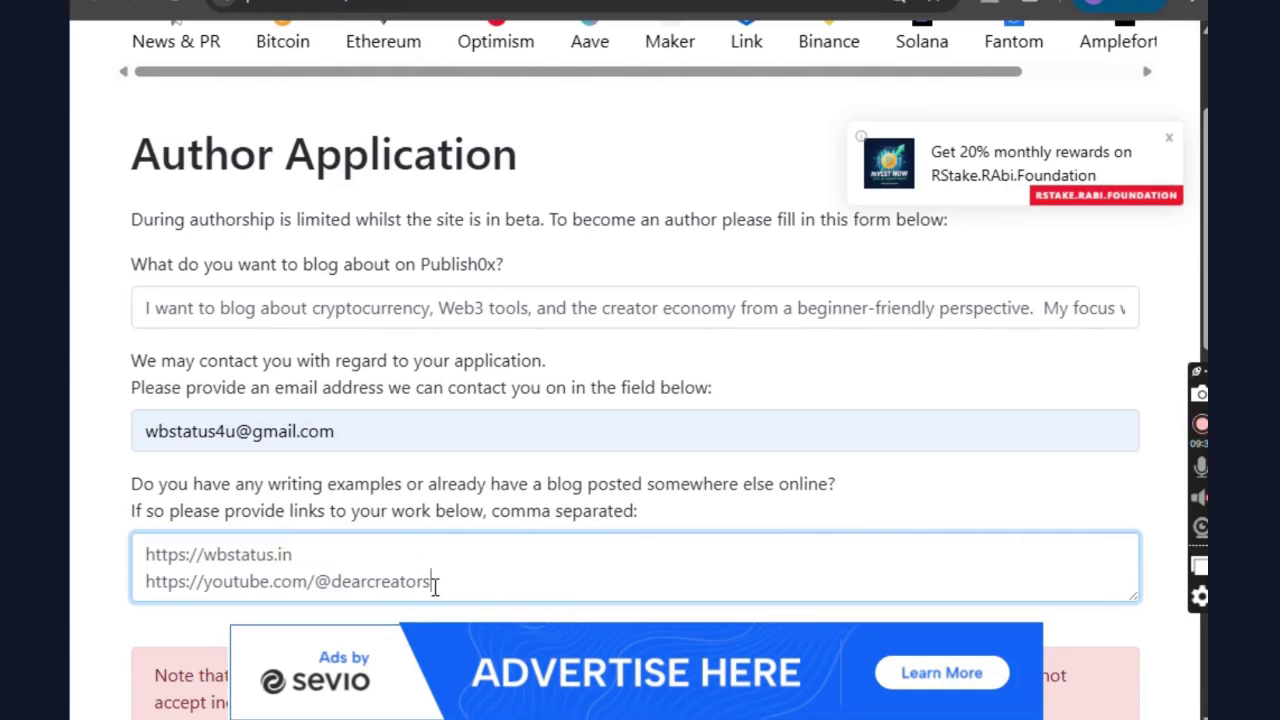
scroll(451, 563, "up", 2)
scroll(283, 603, "down", 3)
left_click(322, 495)
type(",")
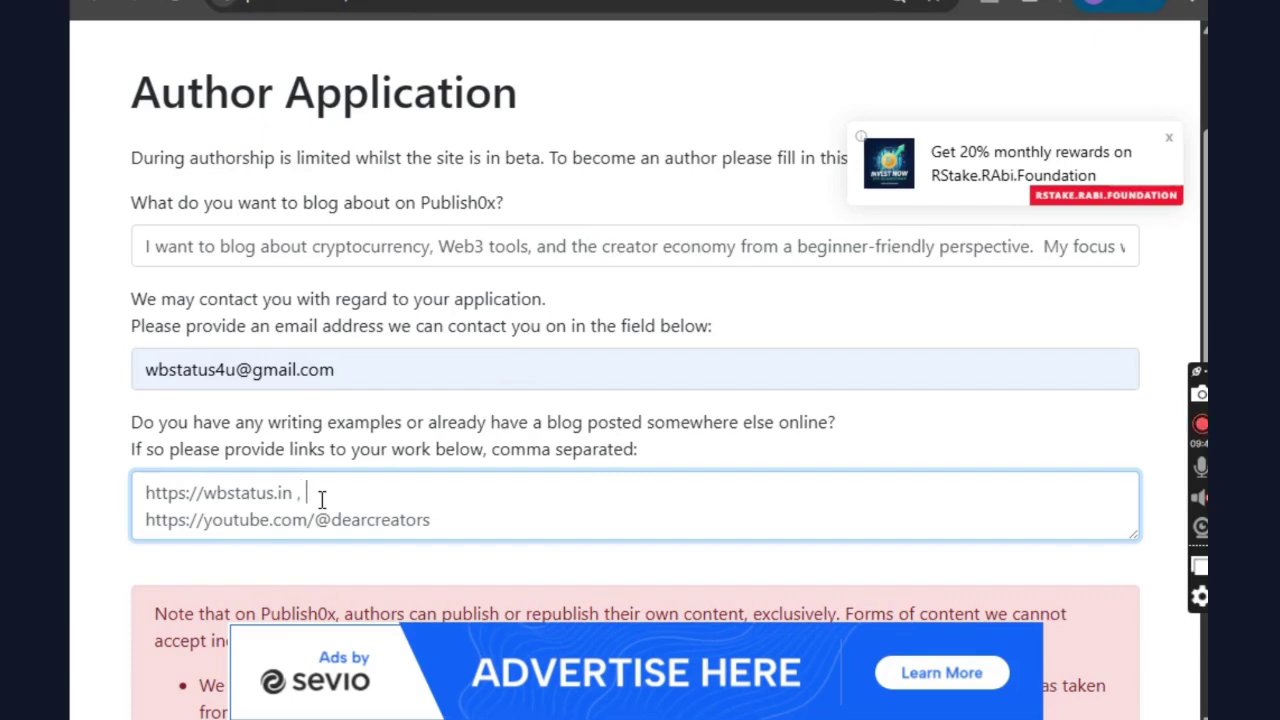
scroll(322, 498, "down", 3)
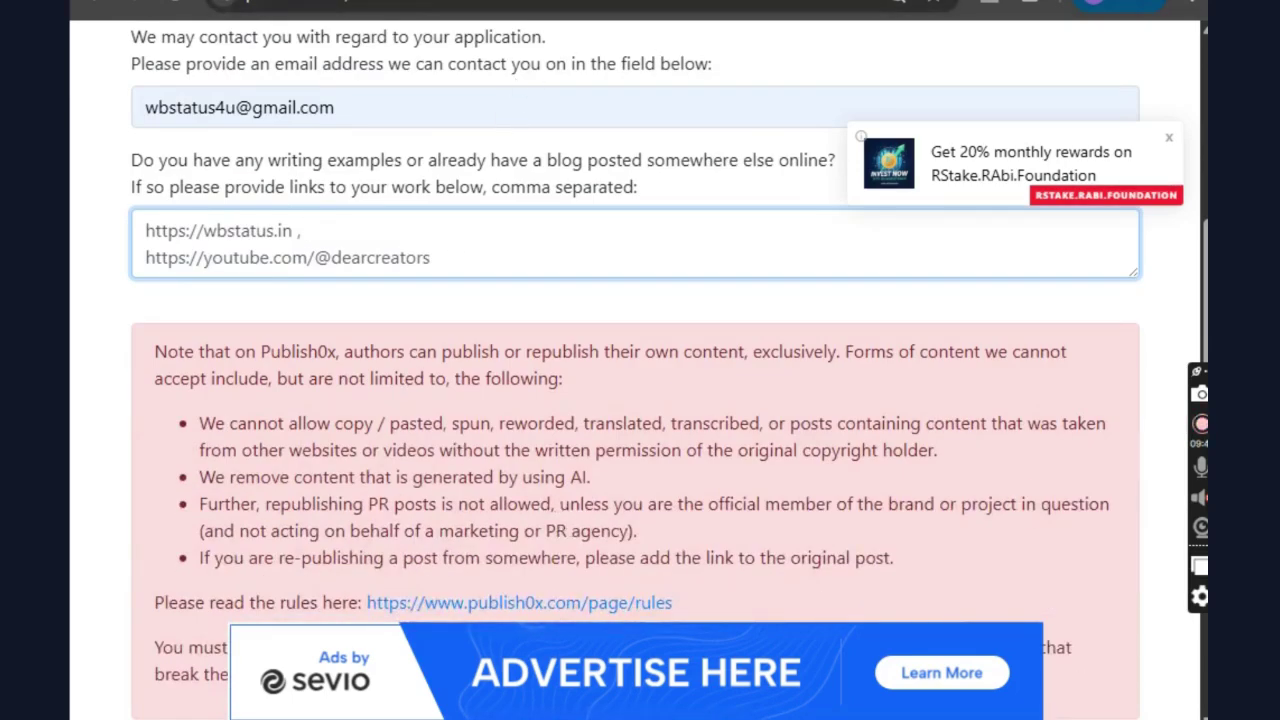
left_click(866, 1)
scroll(563, 510, "down", 3)
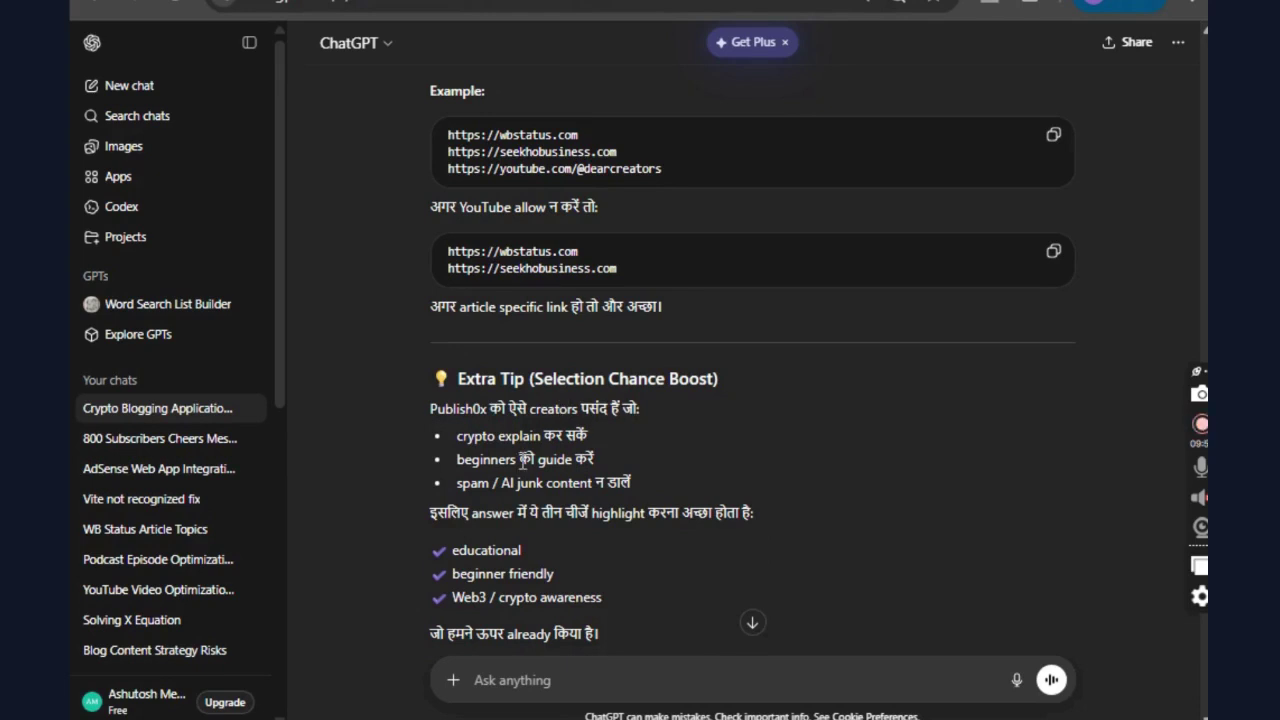
scroll(509, 530, "down", 3)
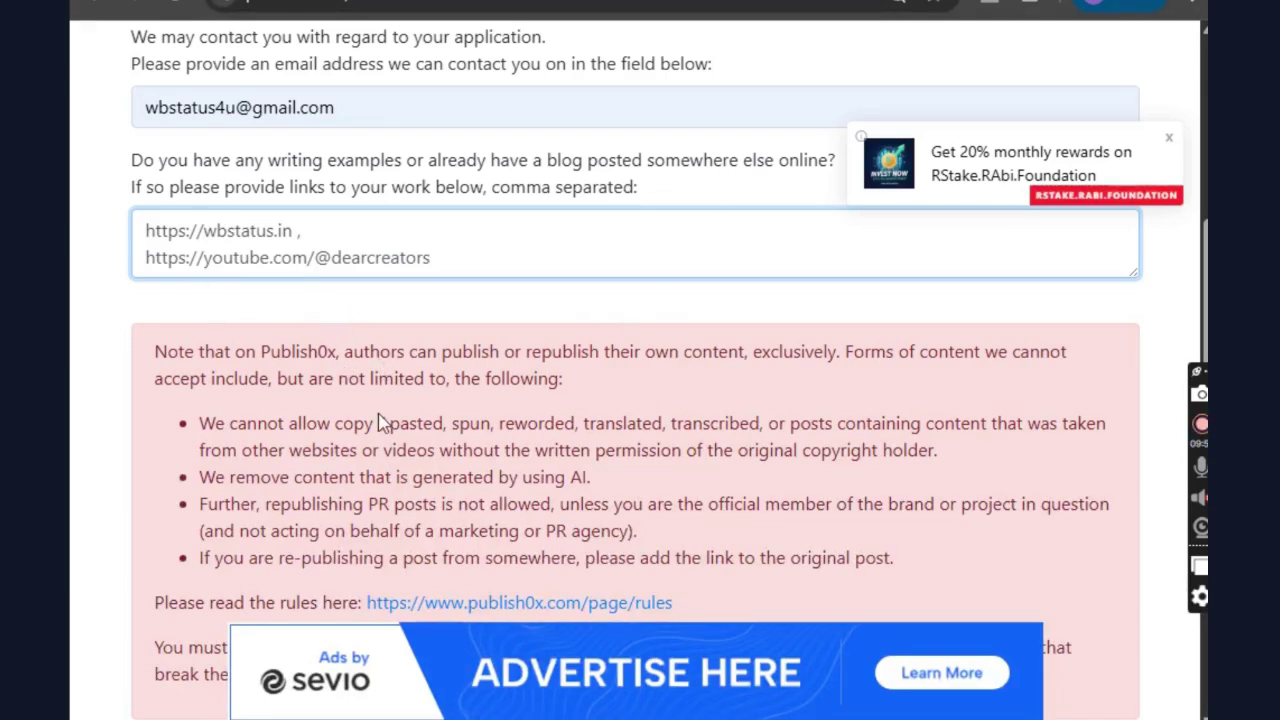
scroll(960, 352, "up", 3)
left_click_drag(1205, 317, 1205, 650)
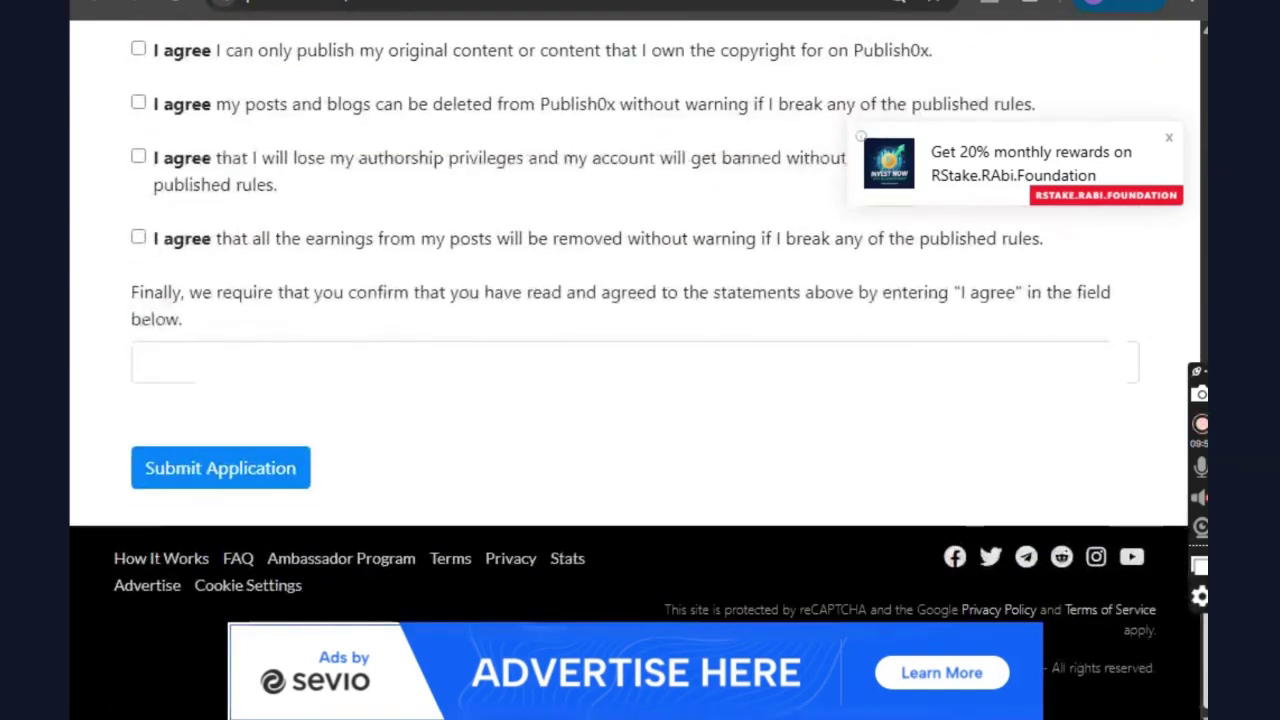
Step: Tick all four rule agreement checkboxes: original content, post deletion, authorship loss and earnings removal
left_click(151, 366)
scroll(147, 200, "up", 3)
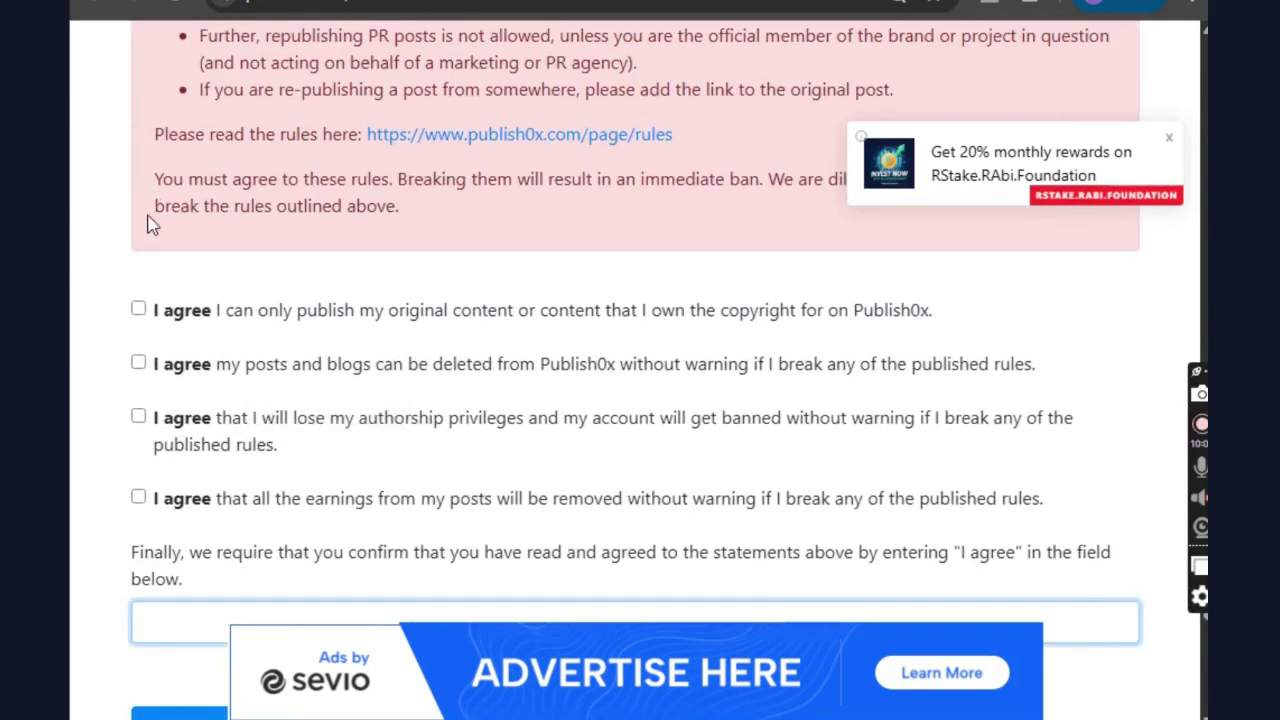
left_click(138, 311)
left_click(138, 364)
left_click(138, 417)
left_click(139, 499)
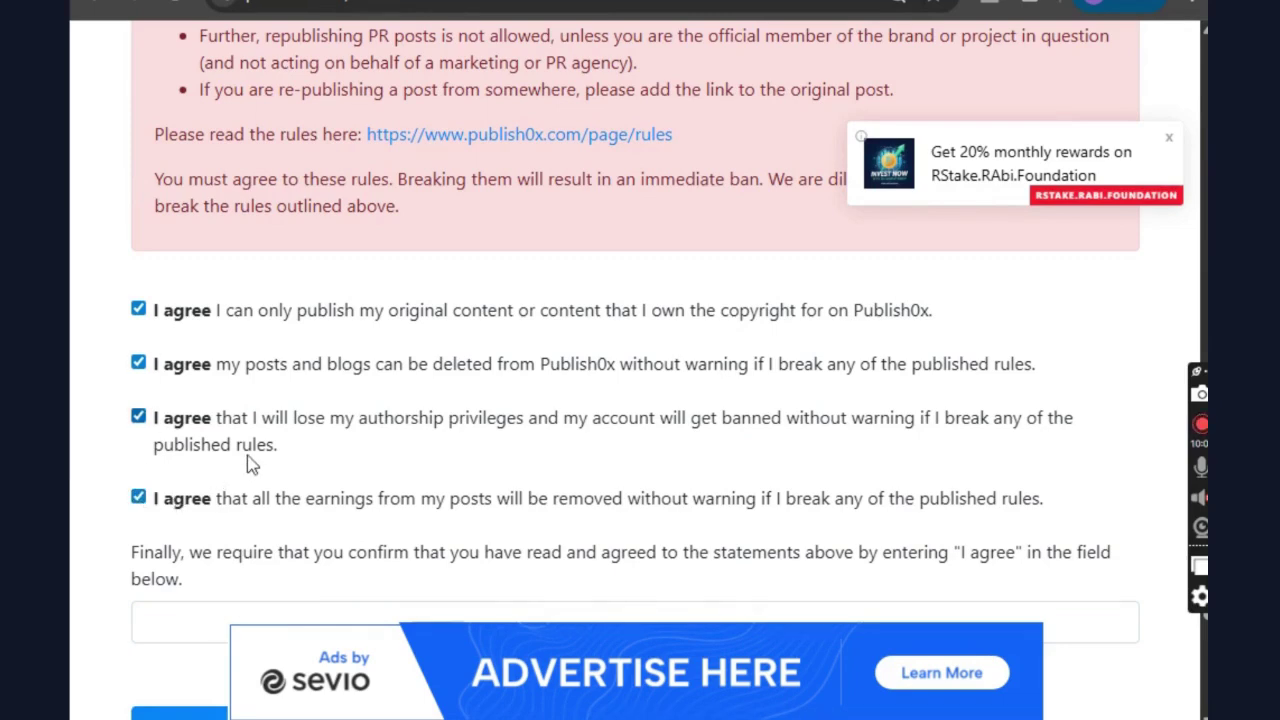
Step: Fill the confirmation field with 'I agree' and submit the author application
scroll(226, 513, "down", 3)
left_click(177, 364)
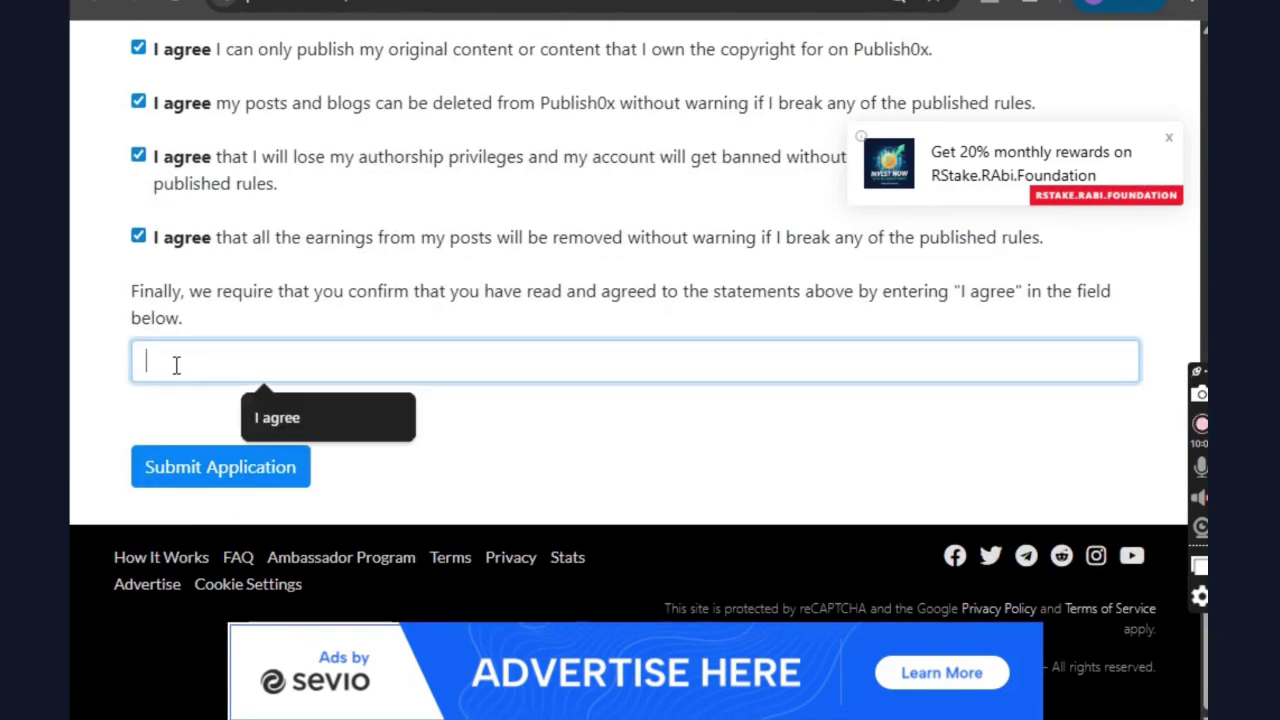
left_click(249, 422)
left_click(219, 483)
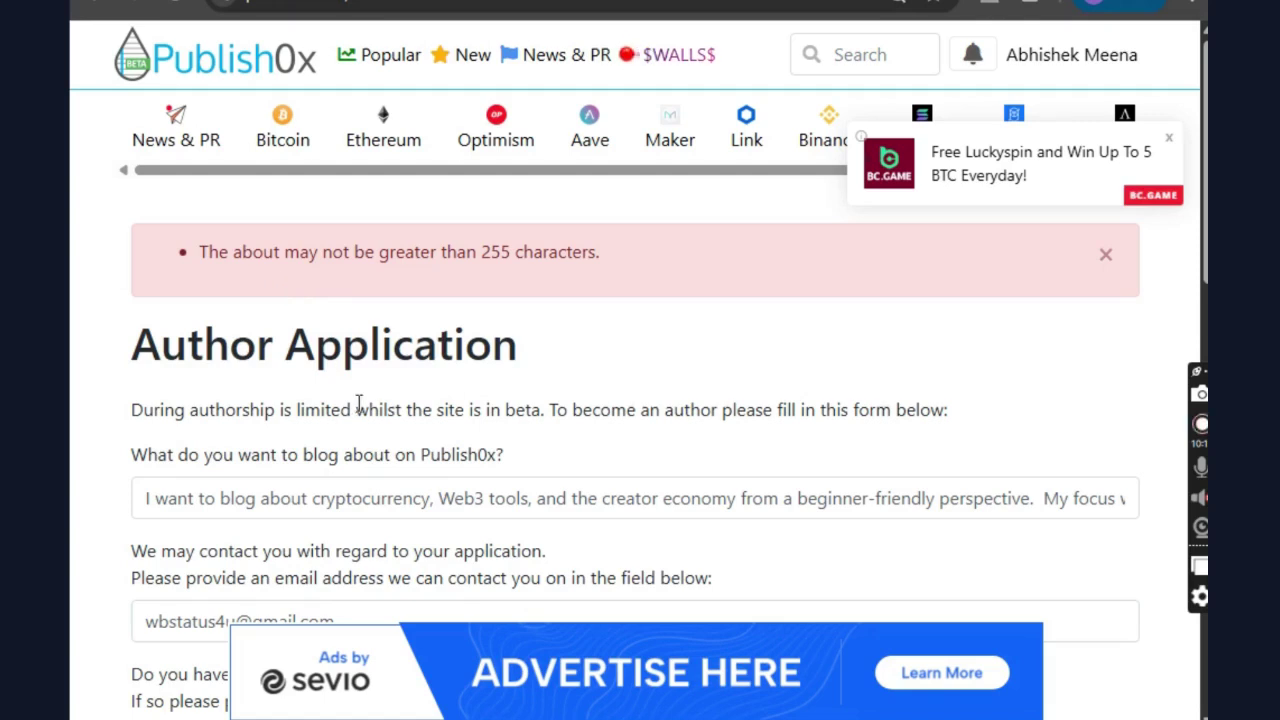
Step: Copy the error 'The about may not be greater than 255 characters.' into a new ChatGPT message
left_click_drag(203, 252, 620, 274)
key("ctrl+c")
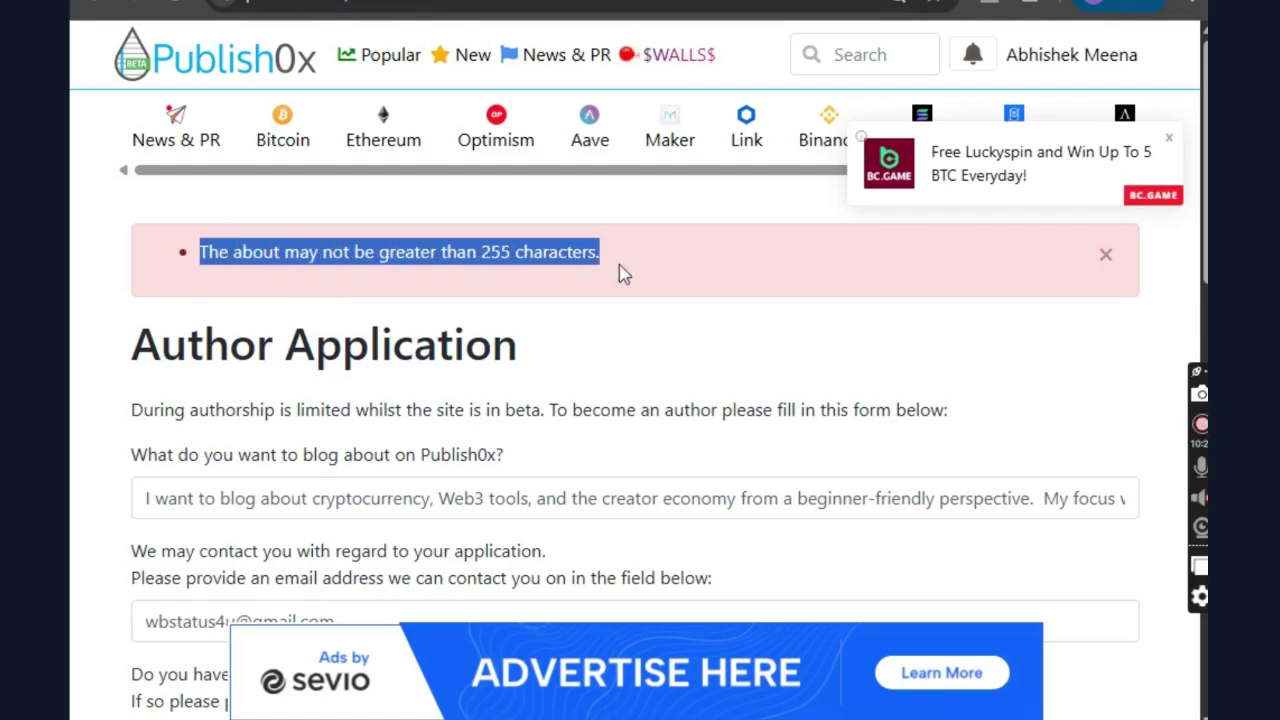
left_click(620, 274)
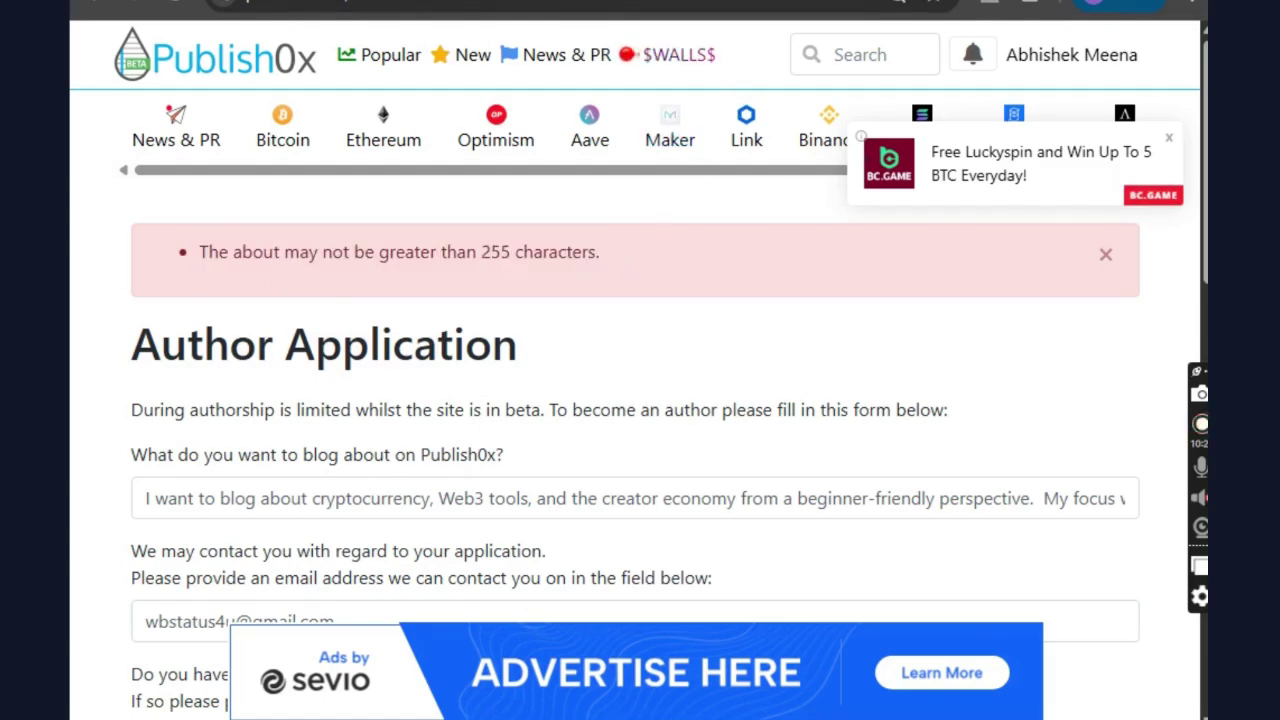
key("alt+Tab")
left_click(513, 685)
Step: Send the 255-character error to ChatGPT and select its recommended ~196-character Option 1 bio
type("1")
key("ctrl+v")
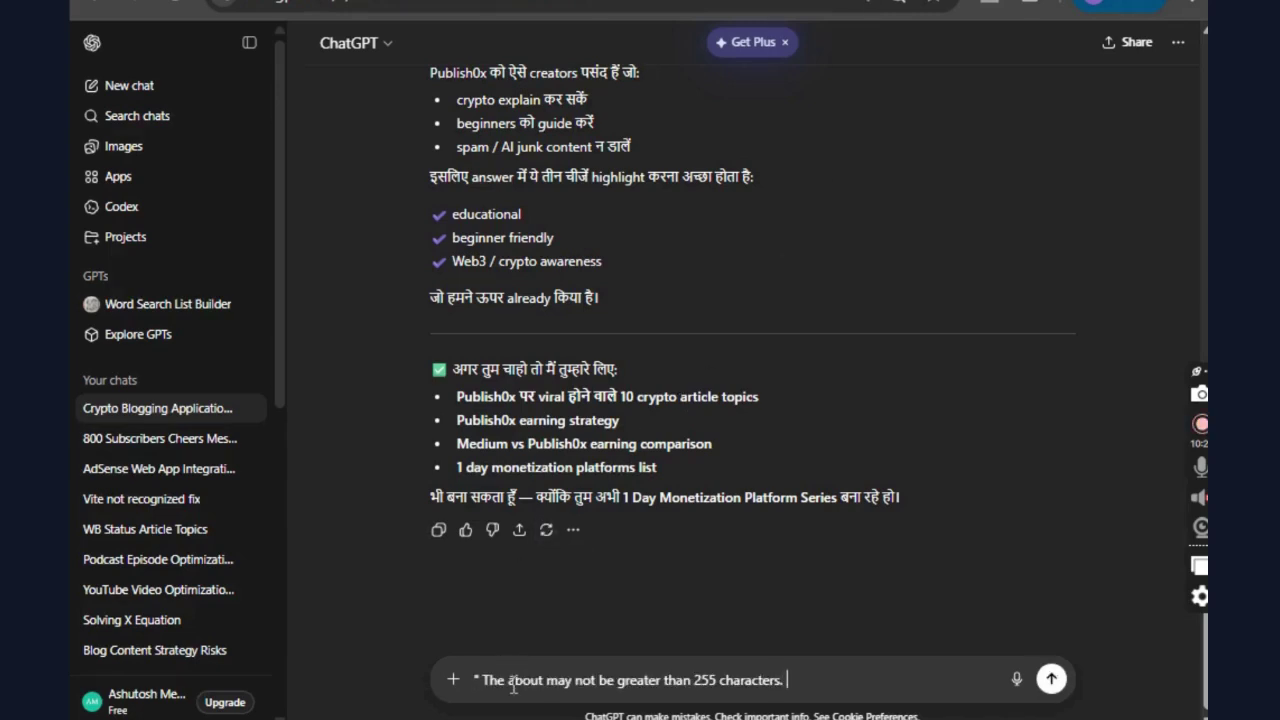
type("\"")
key("Return")
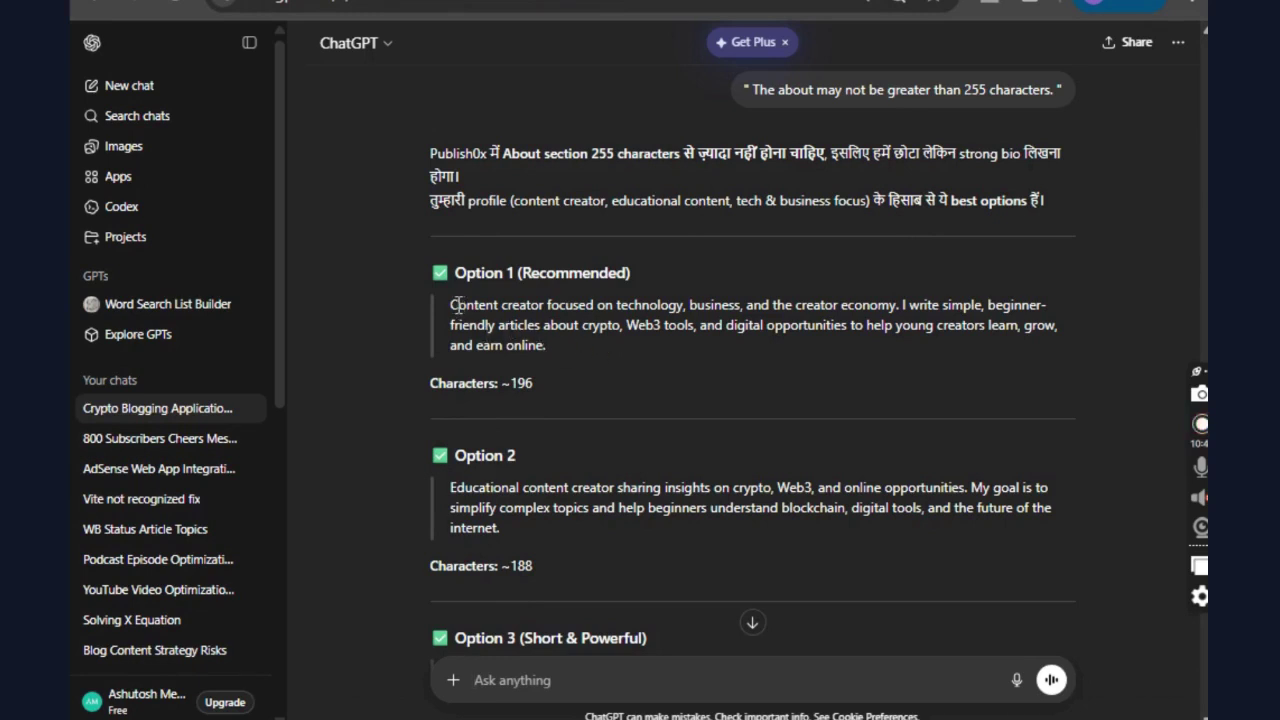
left_click_drag(451, 304, 555, 345)
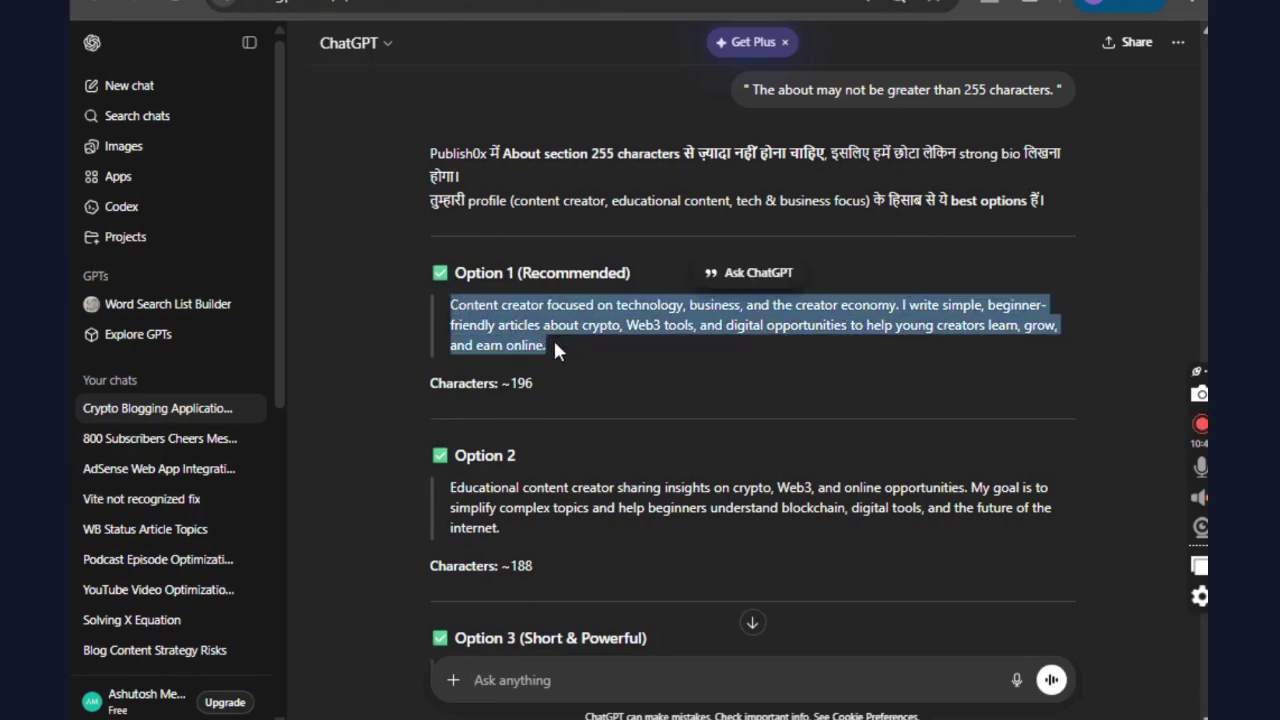
Step: Replace the over-long blog-about answer with ChatGPT's shorter Option 1 bio
left_click(639, 3)
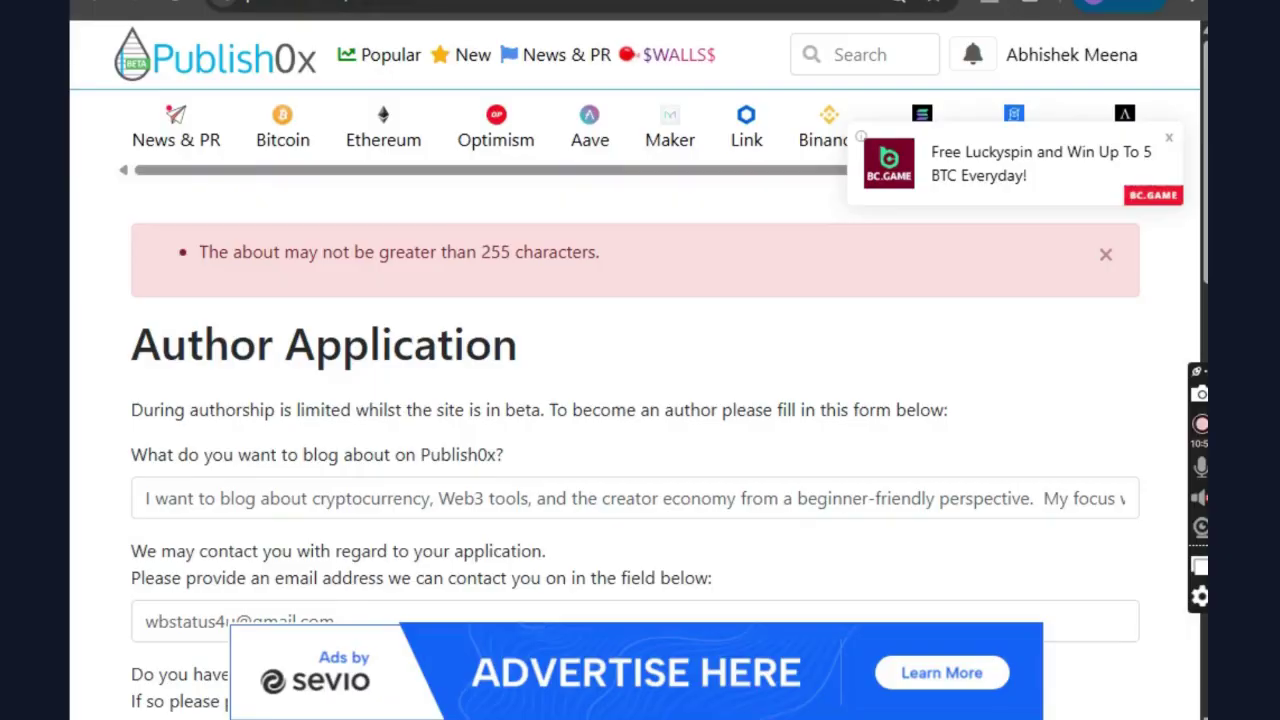
left_click(189, 508)
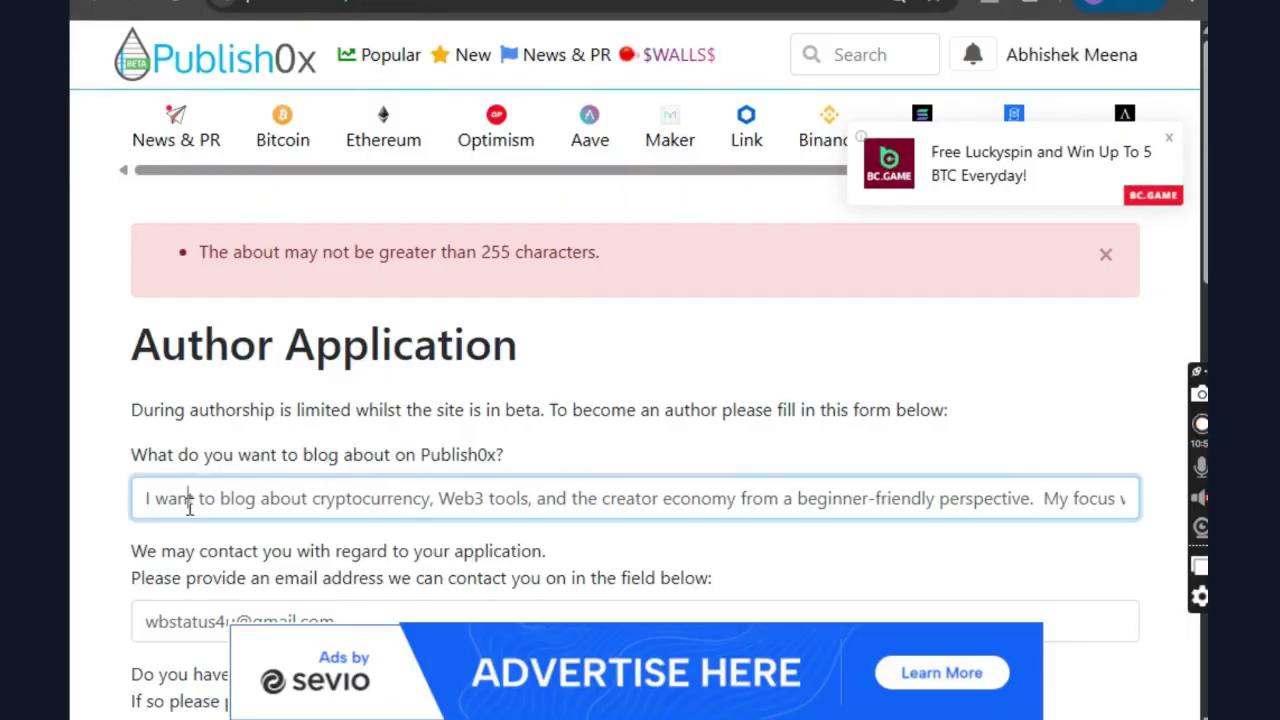
key("ctrl+a")
key("BackSpace")
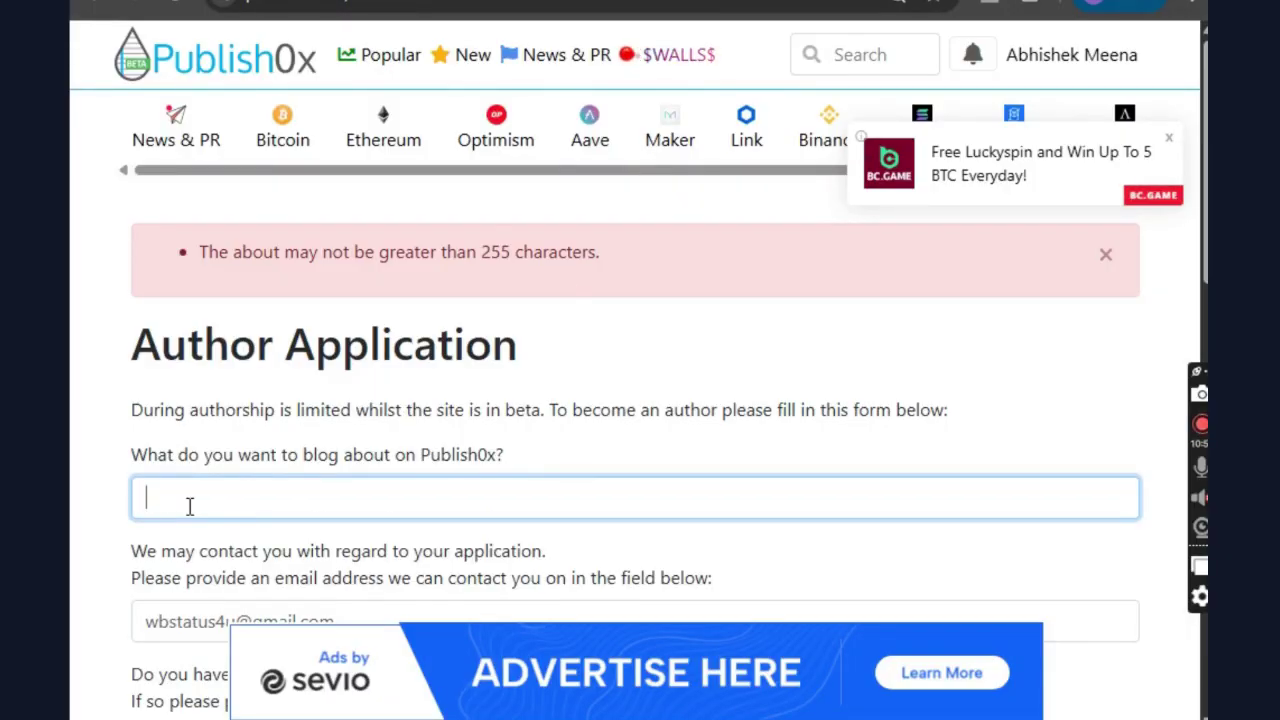
key("ctrl+v")
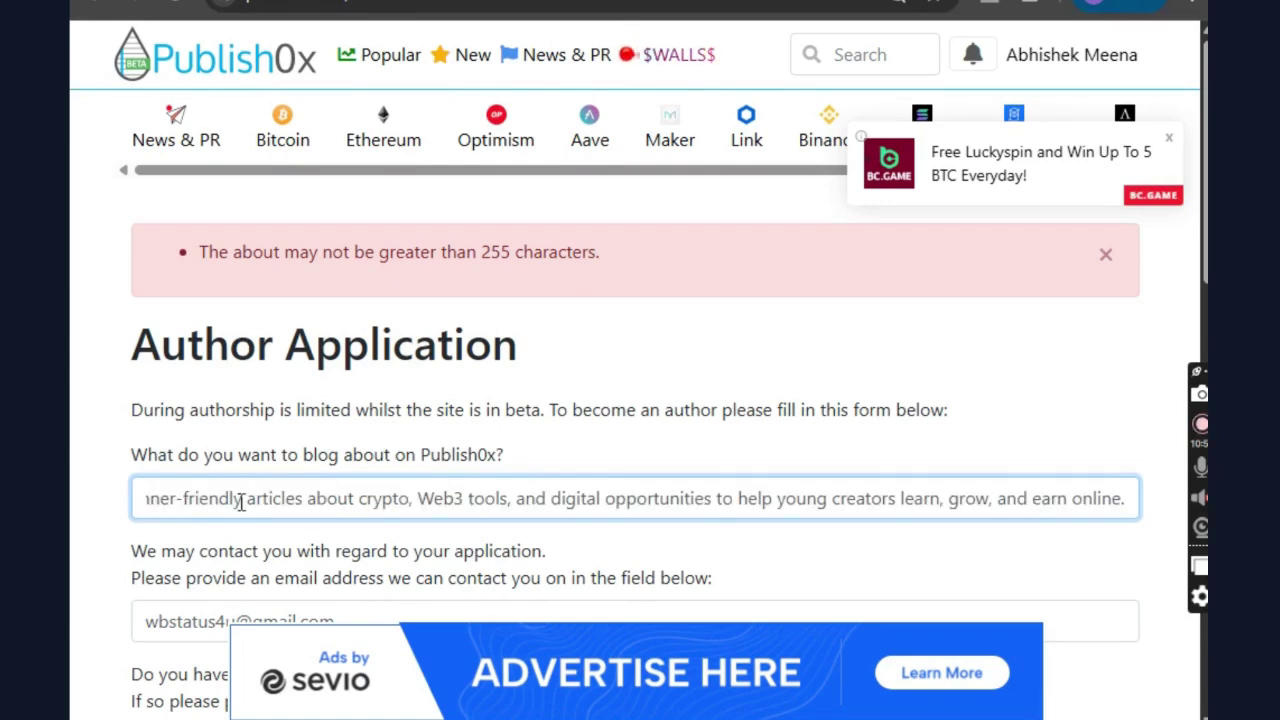
scroll(260, 490, "down", 2)
scroll(291, 481, "down", 6)
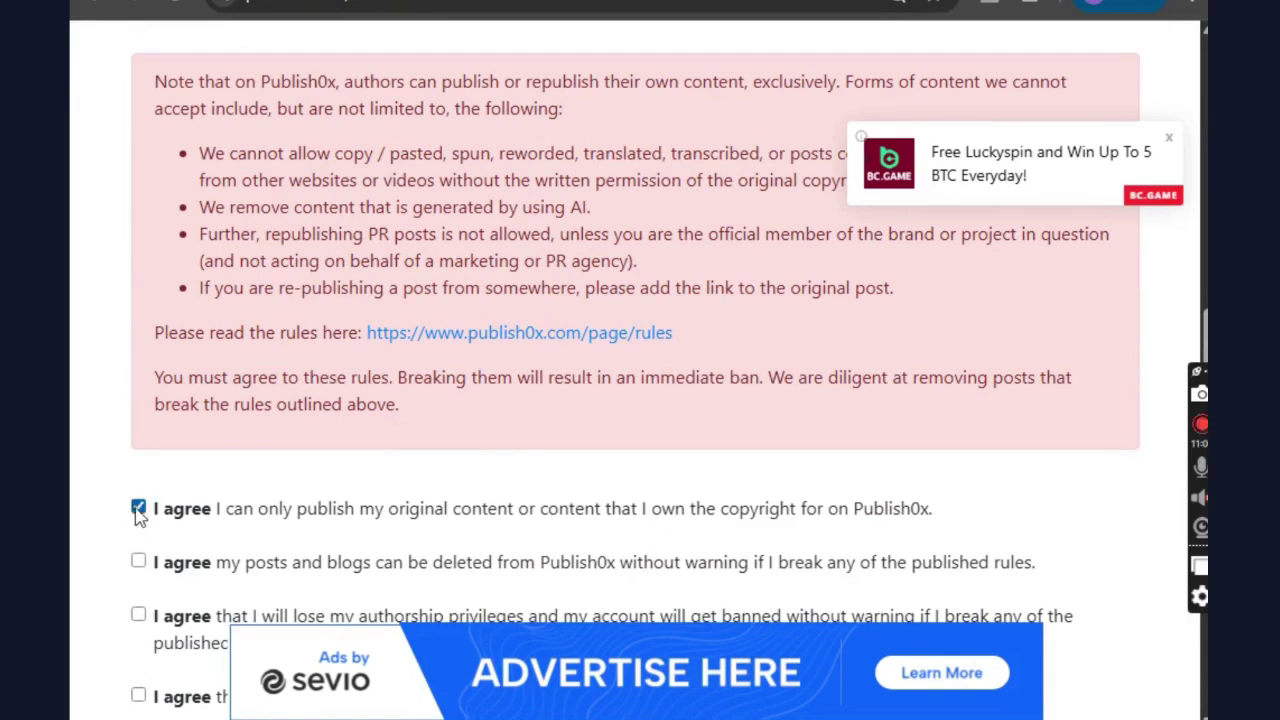
Step: Re-tick the agreement that posts can be deleted and review the four rules
left_click(139, 563)
scroll(1200, 340, "down", 2)
scroll(1200, 340, "up", 5)
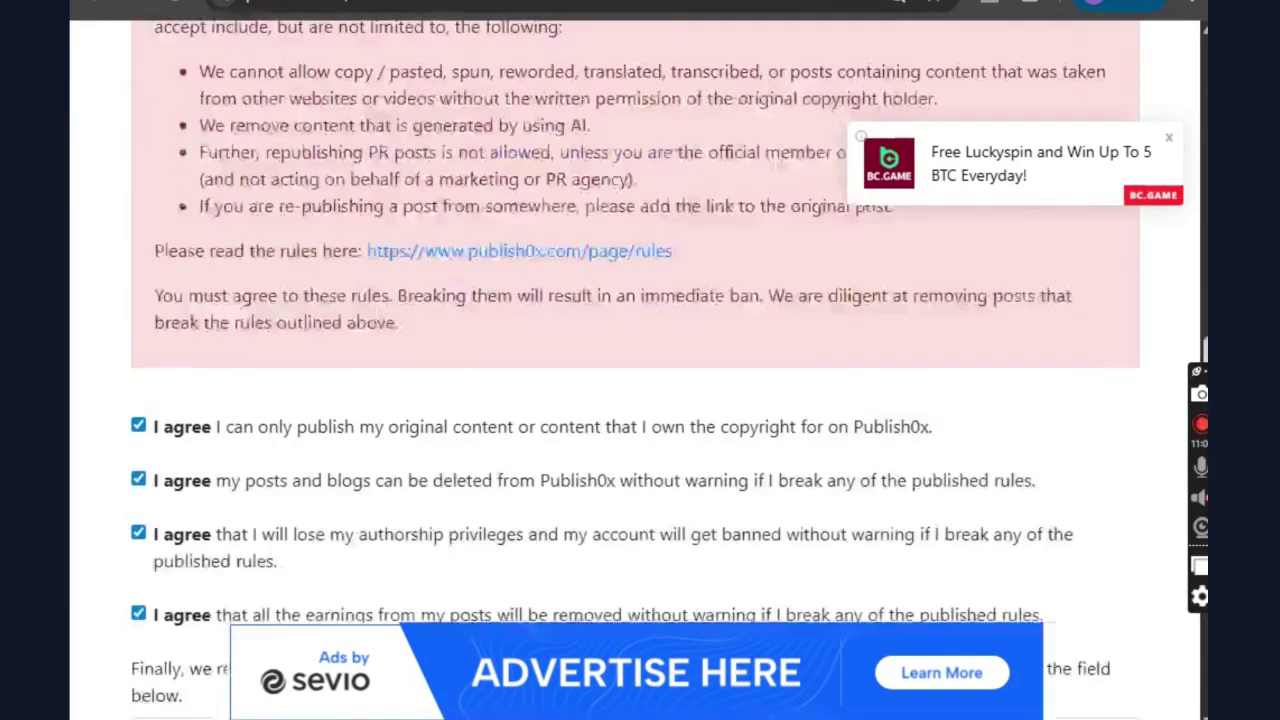
scroll(640, 370, "up", 1)
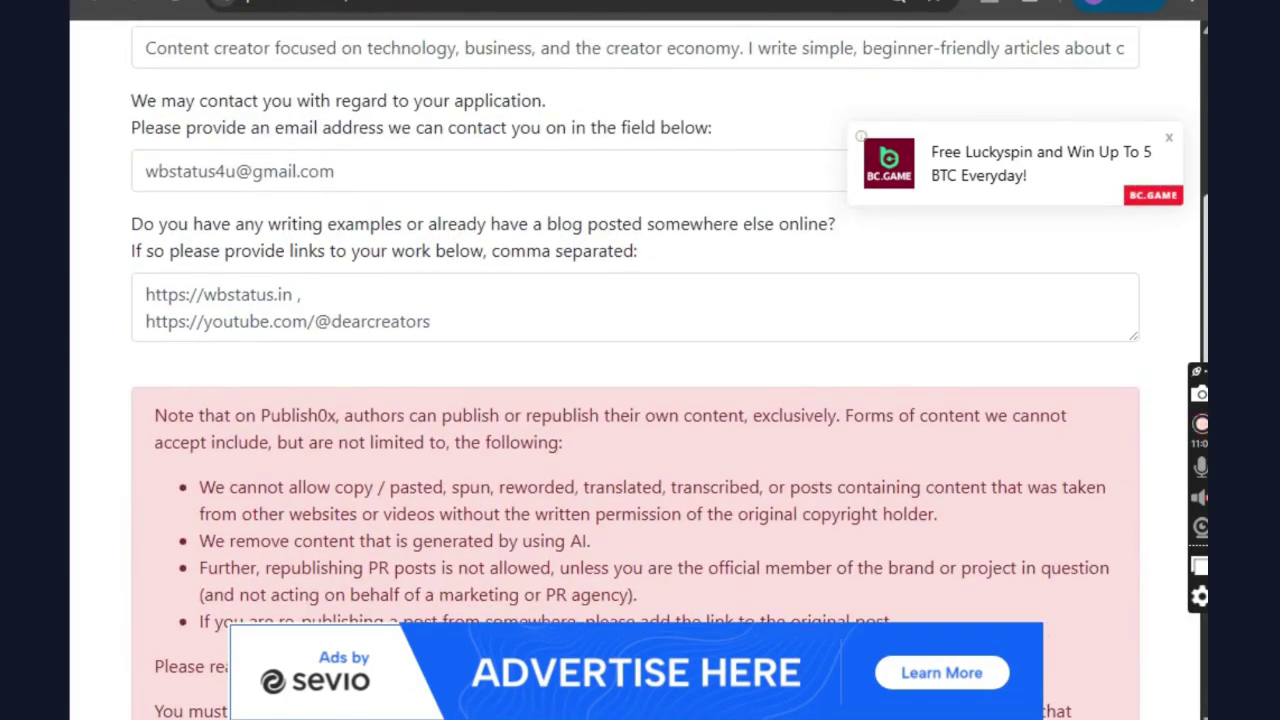
scroll(100, 460, "down", 8)
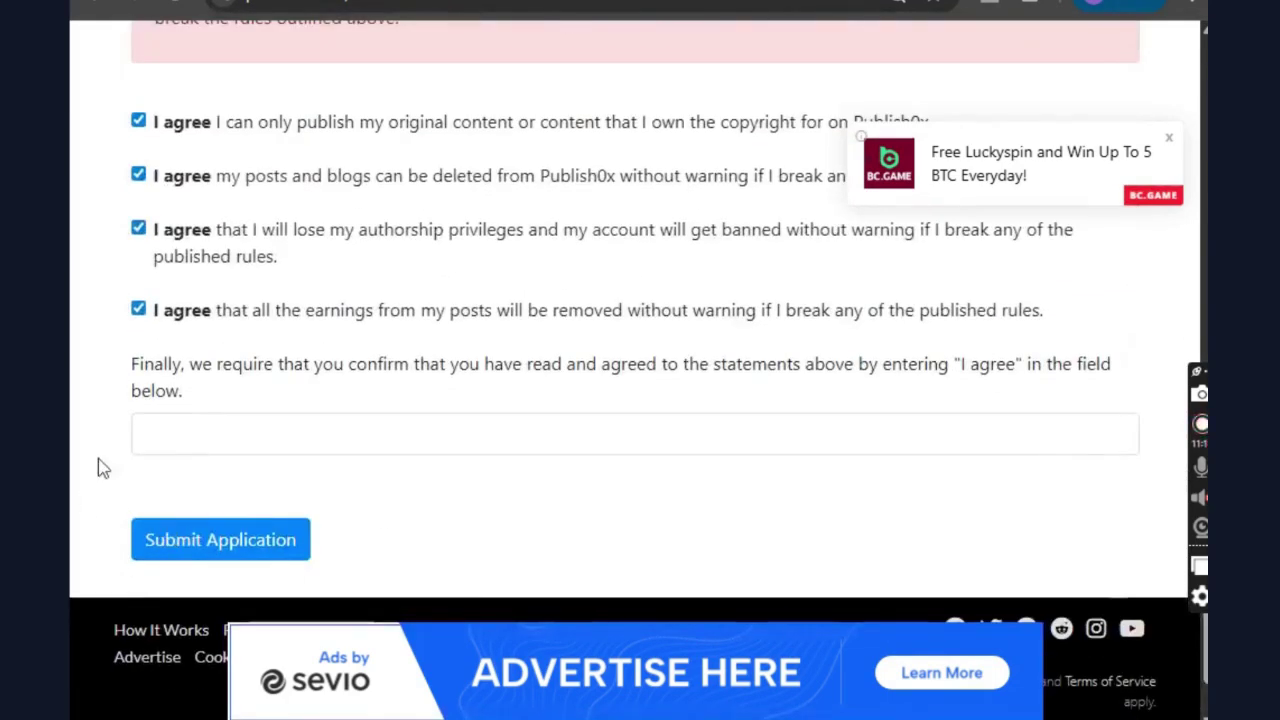
Step: Fill the confirmation field with 'I agree' and resubmit the author application
left_click(166, 438)
left_click(258, 485)
left_click(262, 560)
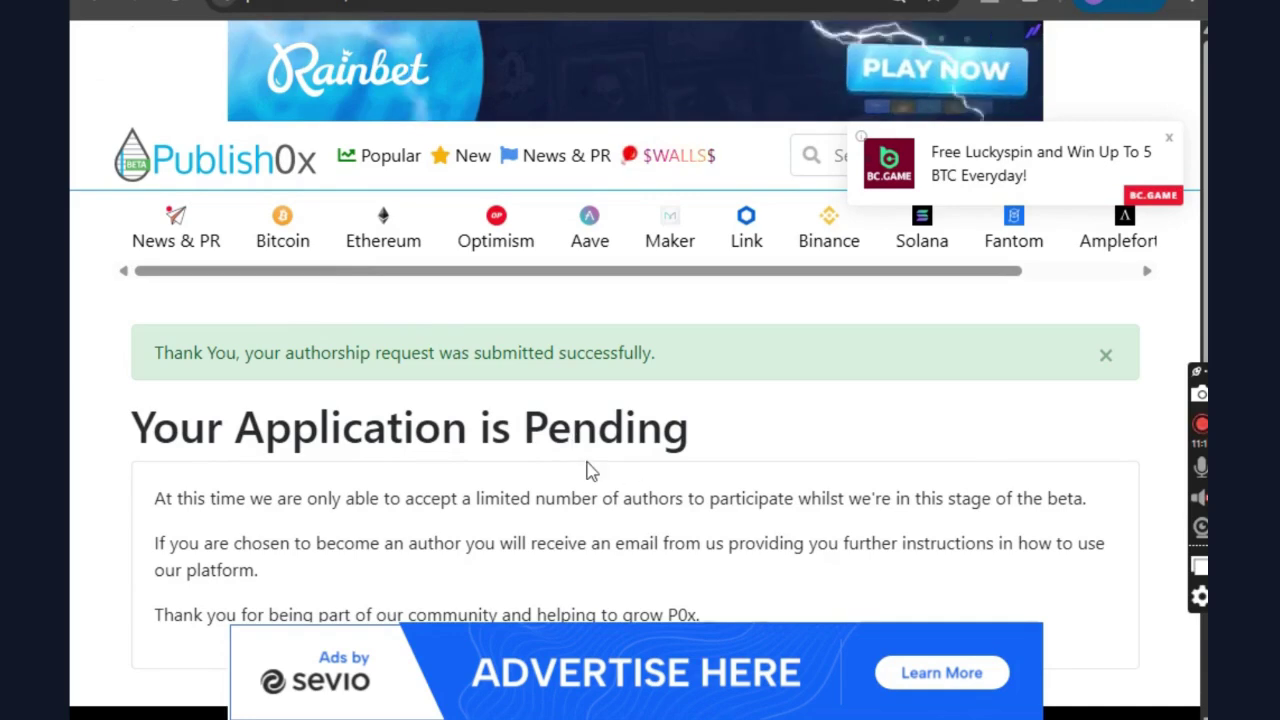
scroll(648, 465, "down", 1)
scroll(648, 465, "down", 2)
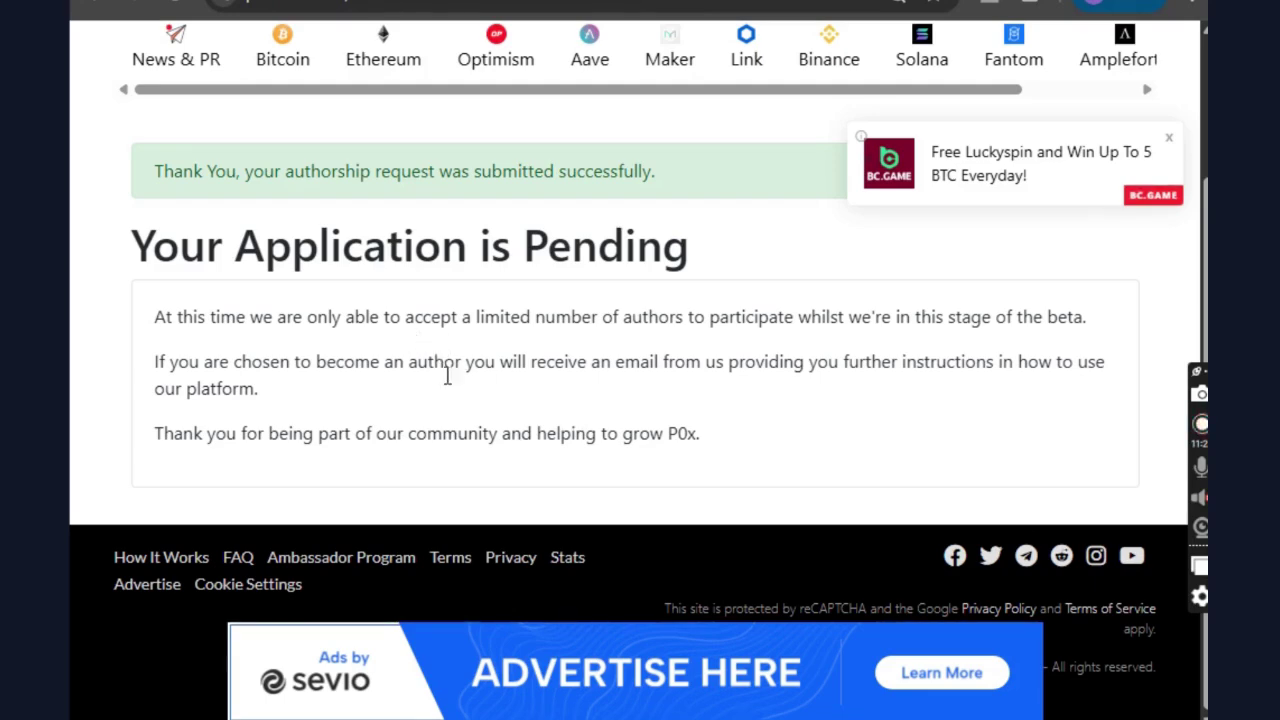
scroll(447, 376, "up", 2)
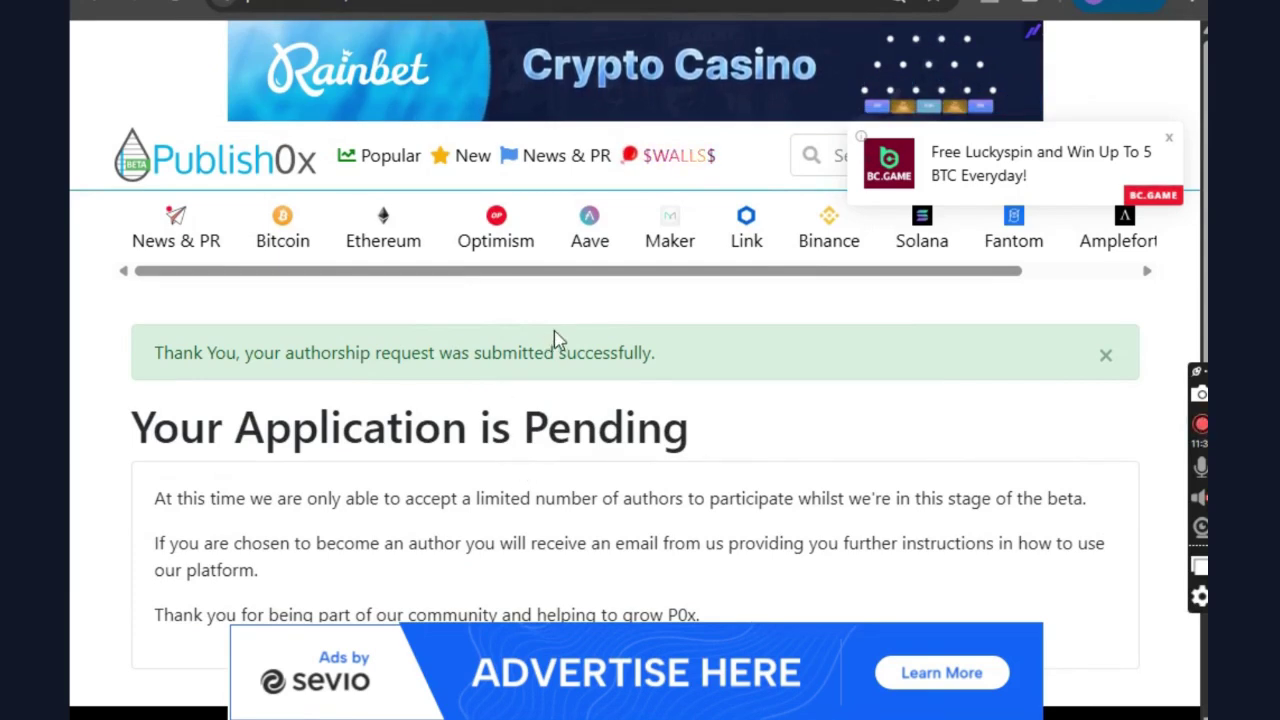